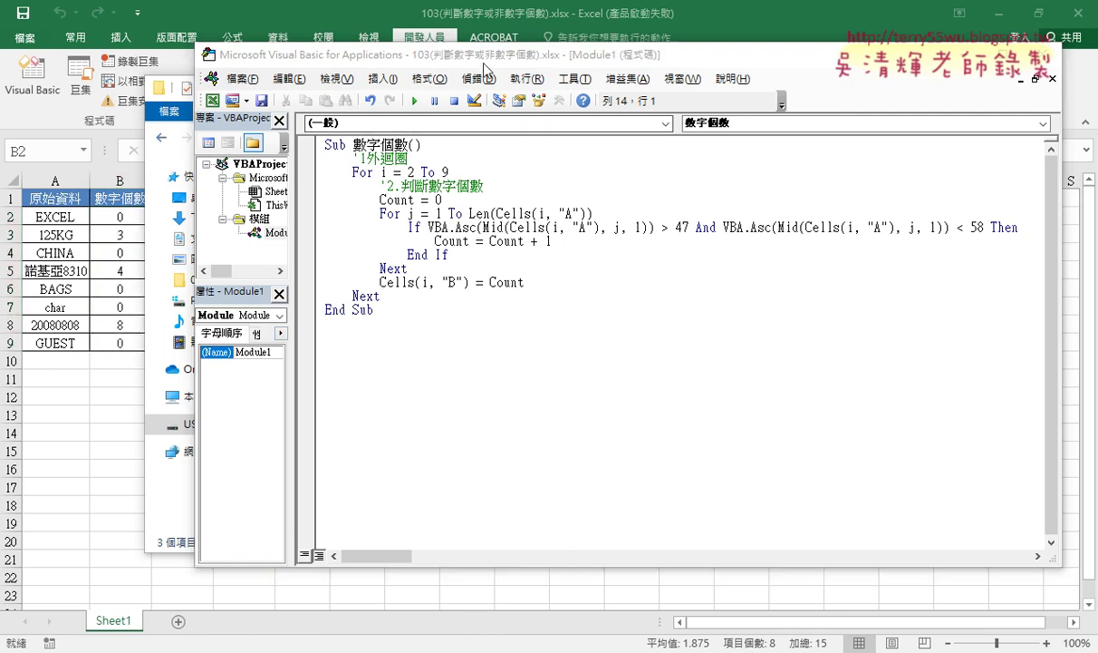
- Move the VBA editor aside, minimize File Explorer and bring the Excel sheet forward
drag(458, 59, 530, 61)
click(262, 88)
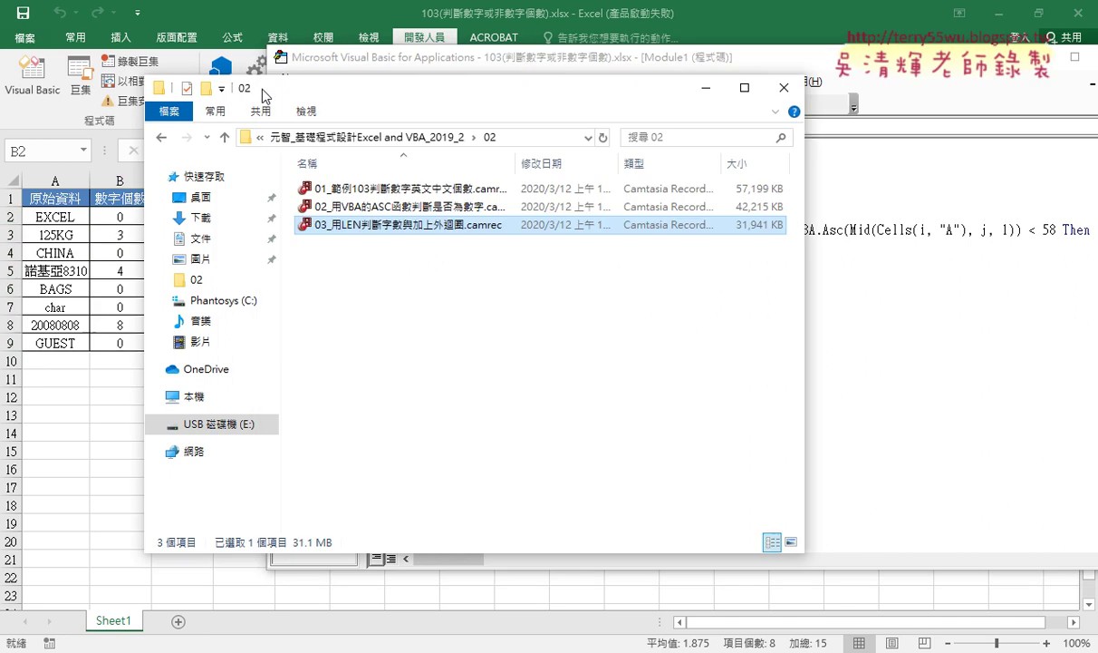
click(706, 88)
click(181, 219)
- Select the empty 英文個數 cells C2:C9 and 中文個數 cells D2:D9, then return to the code
drag(180, 219, 181, 341)
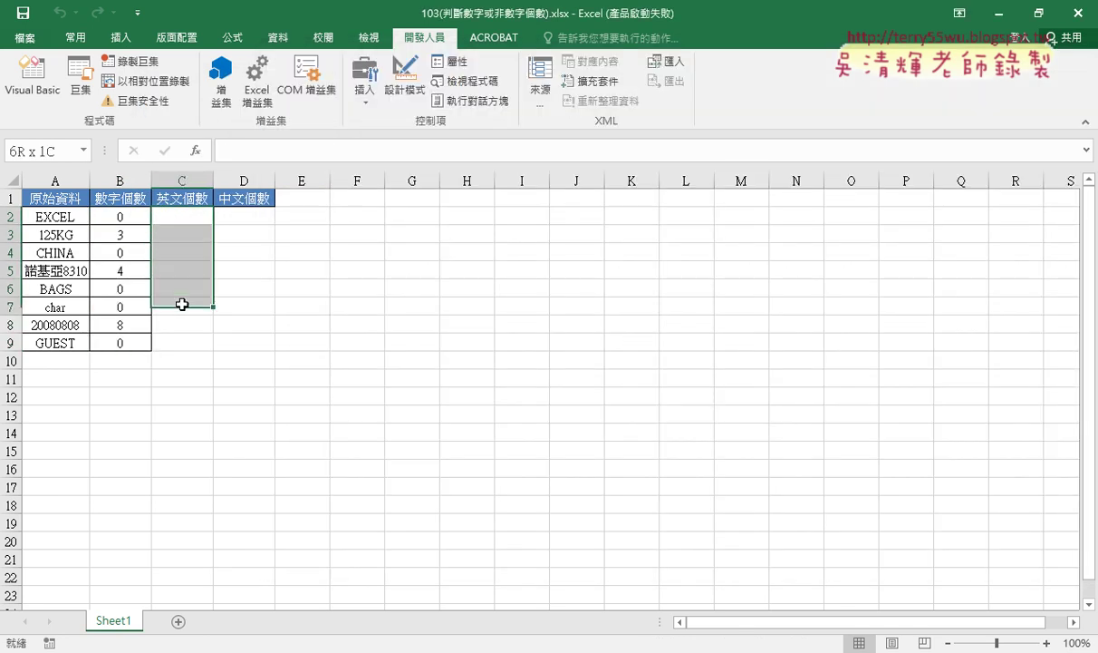
drag(245, 219, 243, 341)
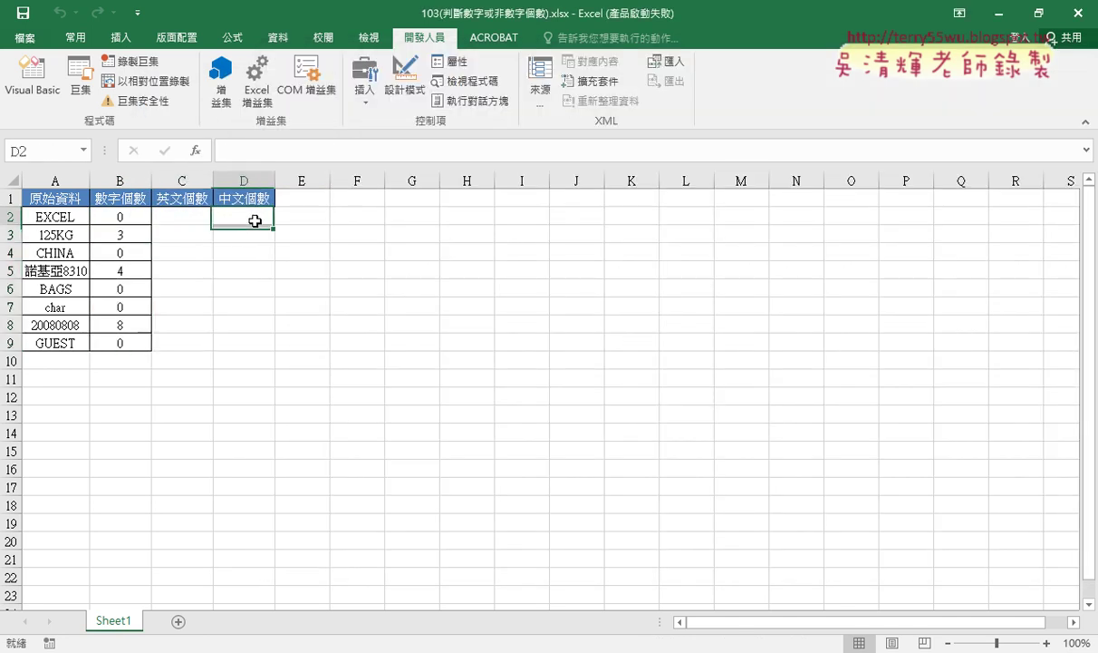
click(33, 77)
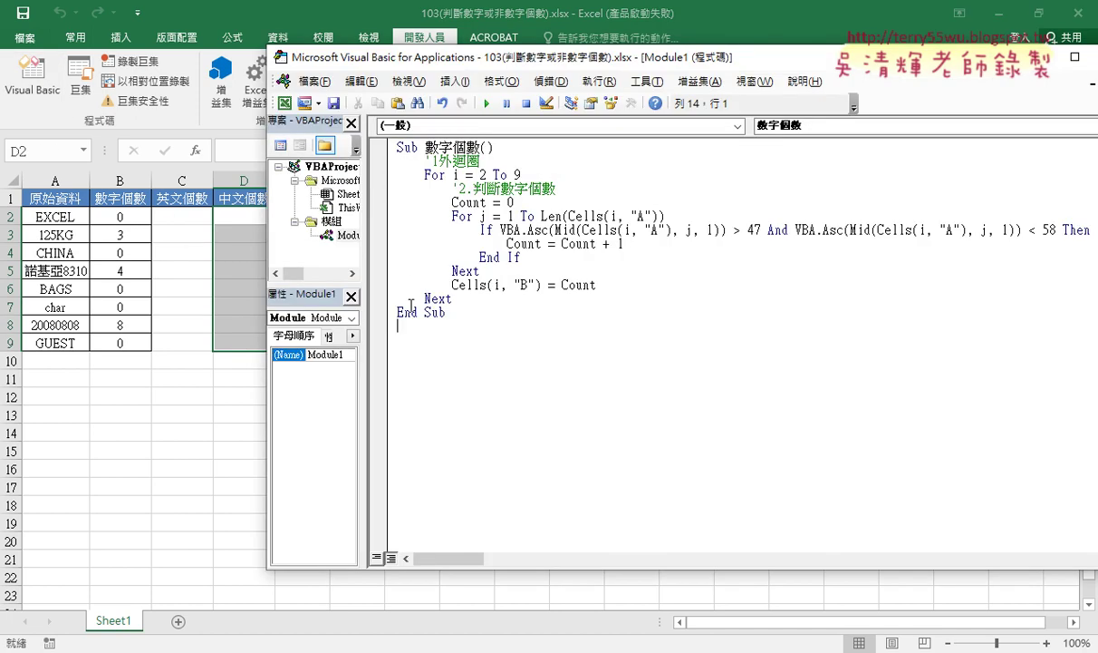
- Copy the whole 數字個數 procedure and paste a duplicate below its End Sub
drag(419, 322, 427, 181)
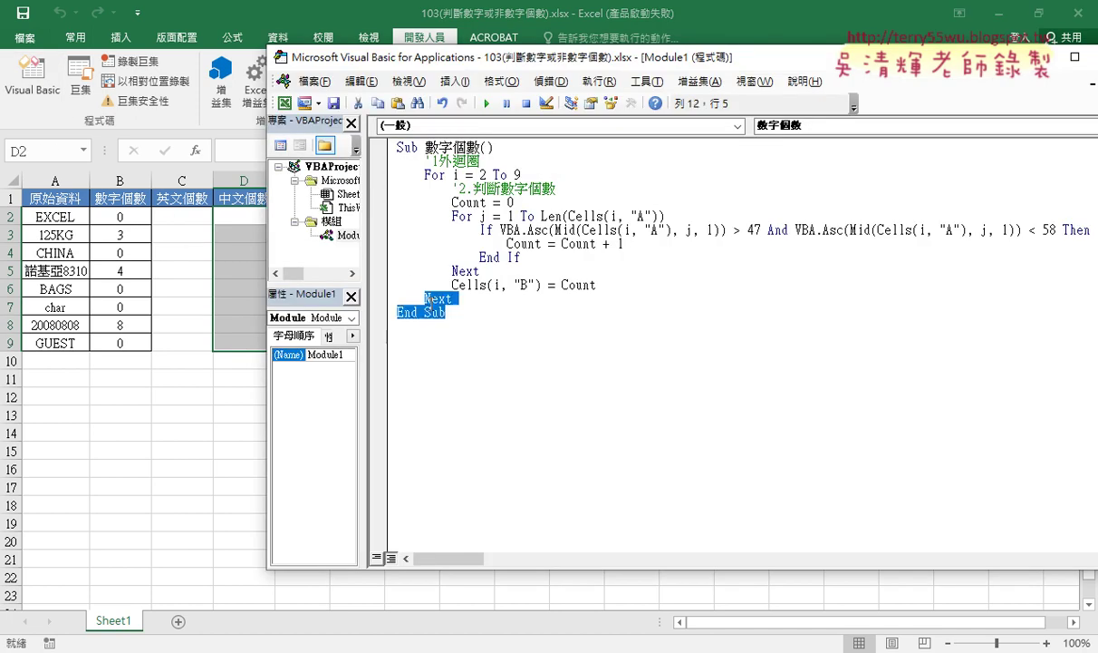
right_click(446, 189)
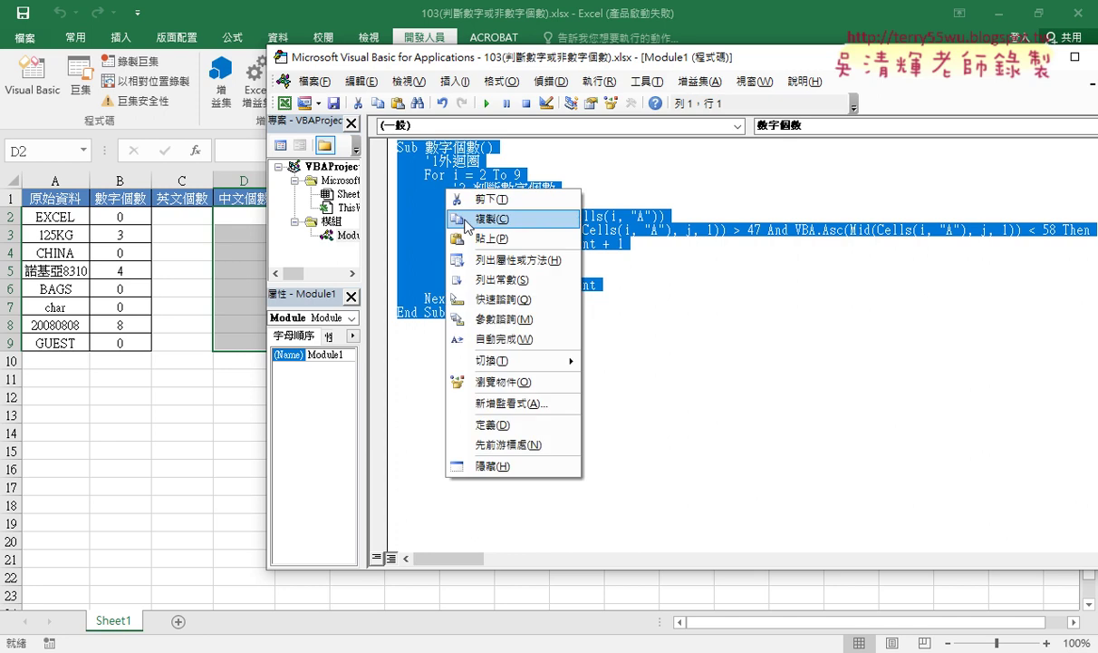
click(466, 225)
click(398, 328)
right_click(398, 332)
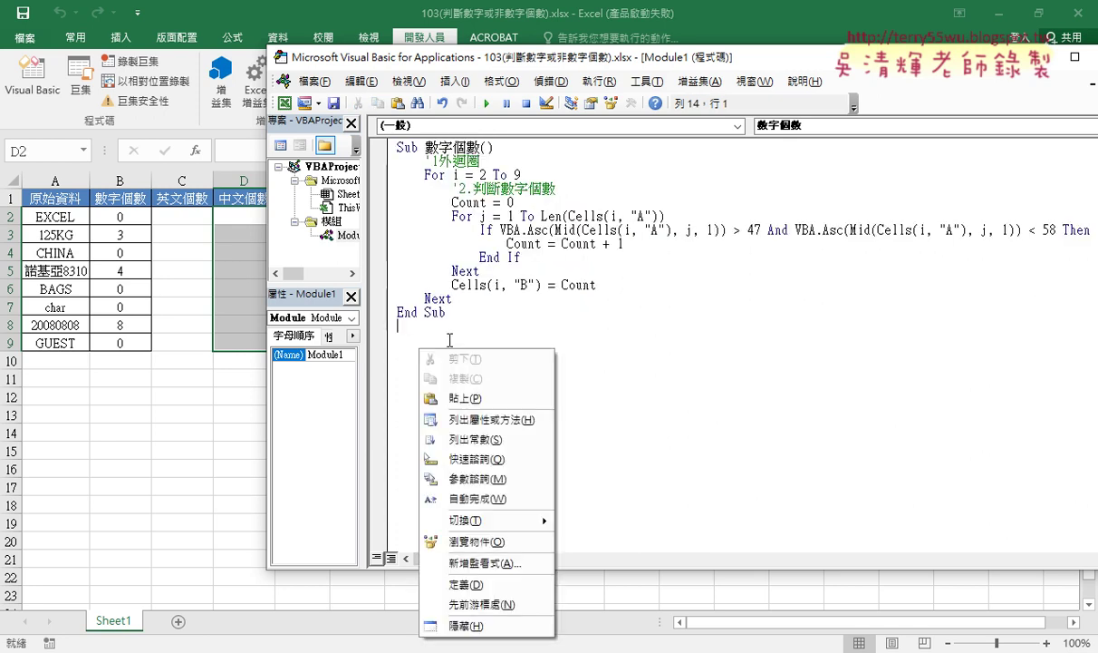
click(466, 375)
- Rename the duplicated macro's 數字 to 英文, making it Sub 英文個數()
click(423, 327)
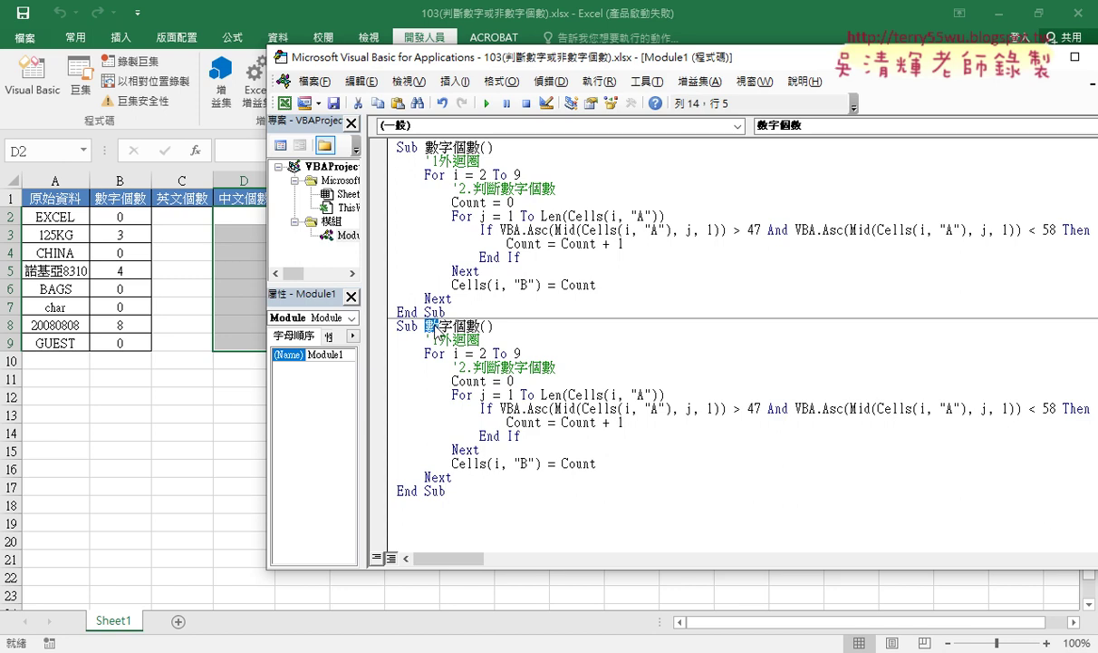
key(shift+Right)
key(shift+Right)
text(應ㄨㄣ6)
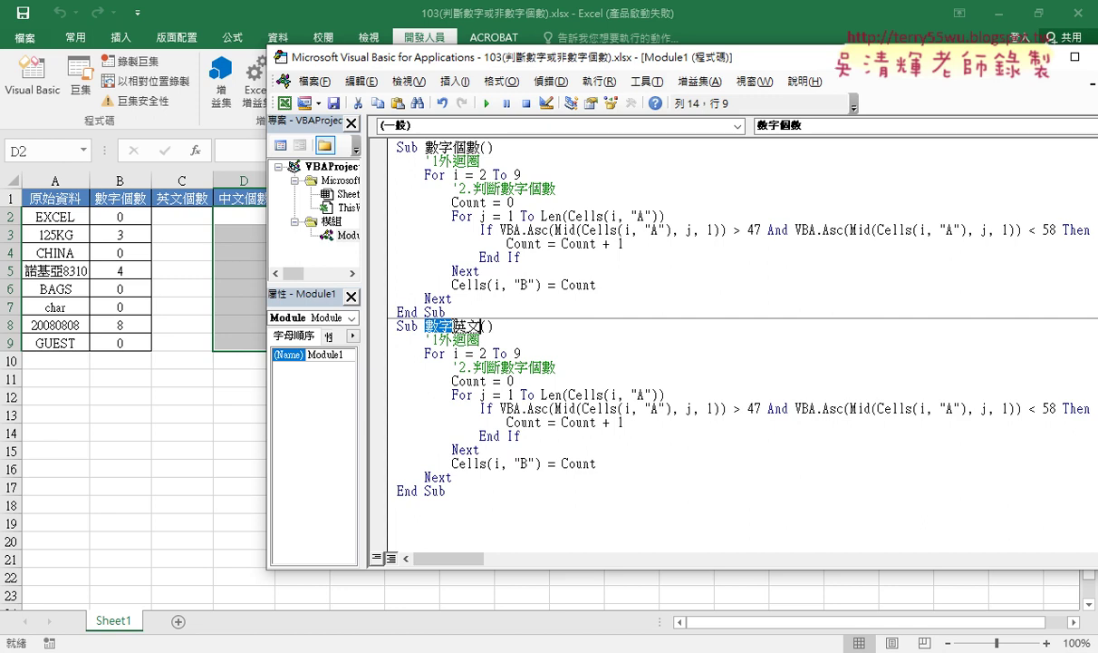
key(Return)
click(678, 448)
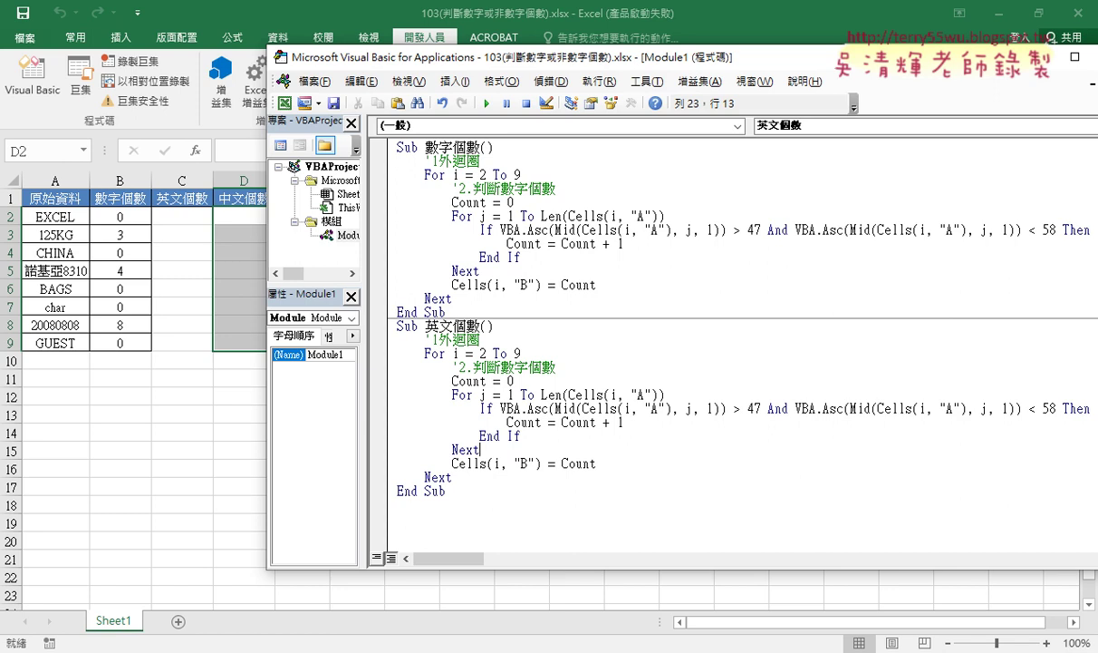
click(181, 557)
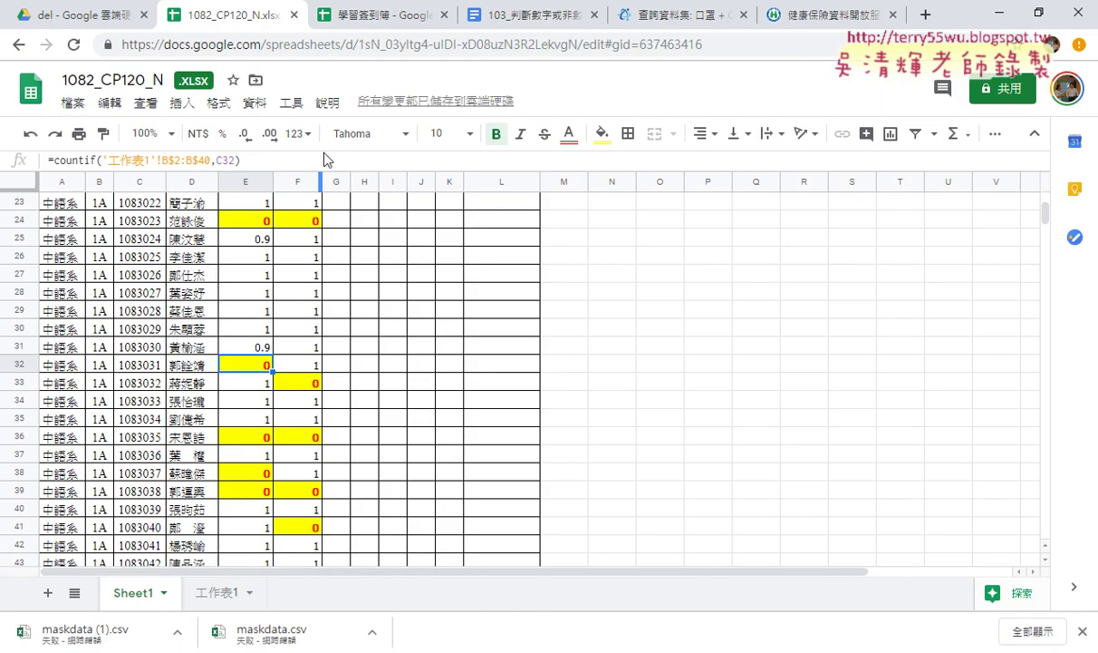
- Show the 103_判斷數字或非數字個數 notes in Chrome and scroll to the ASCII code table
click(525, 14)
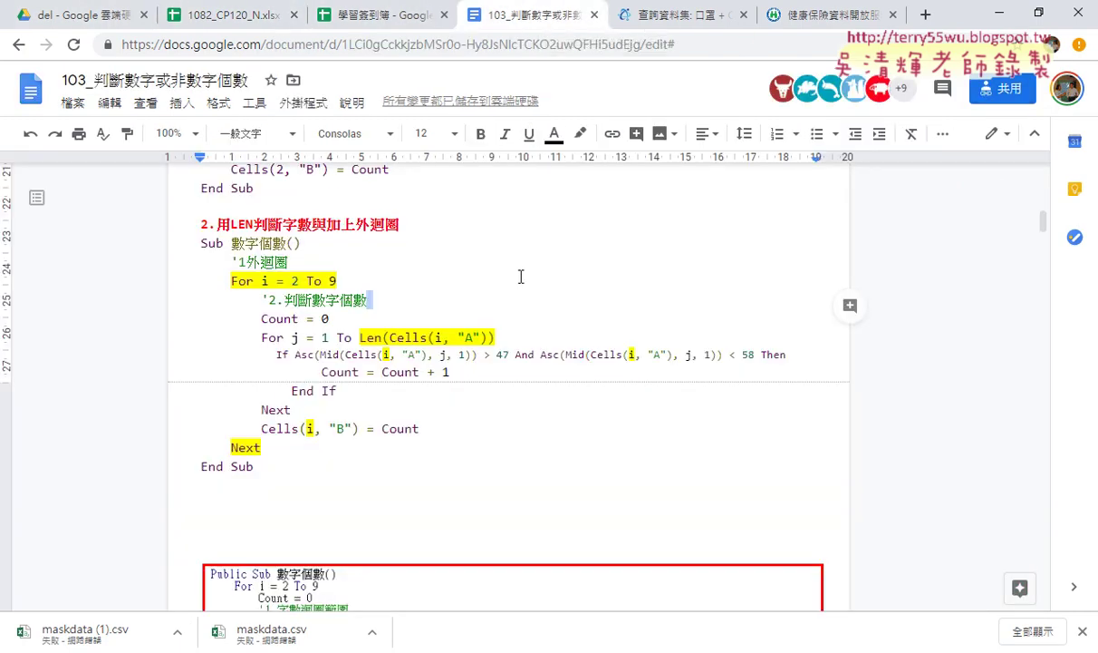
scroll(516, 272, up, 15)
scroll(521, 275, down, 2)
scroll(551, 292, up, 1)
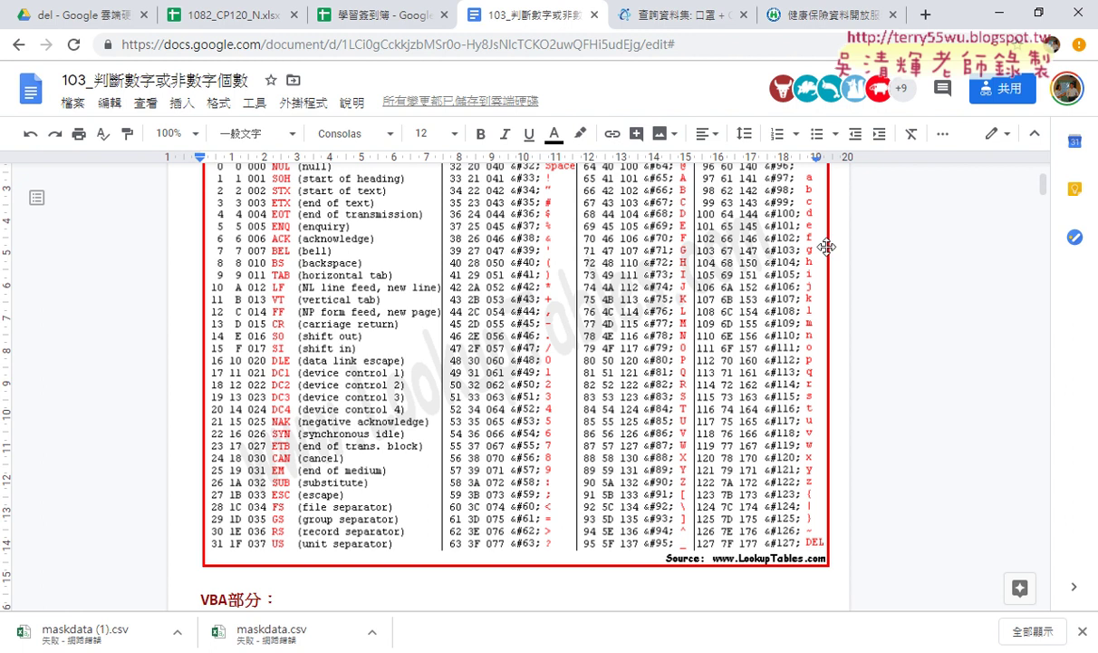
scroll(694, 295, up, 3)
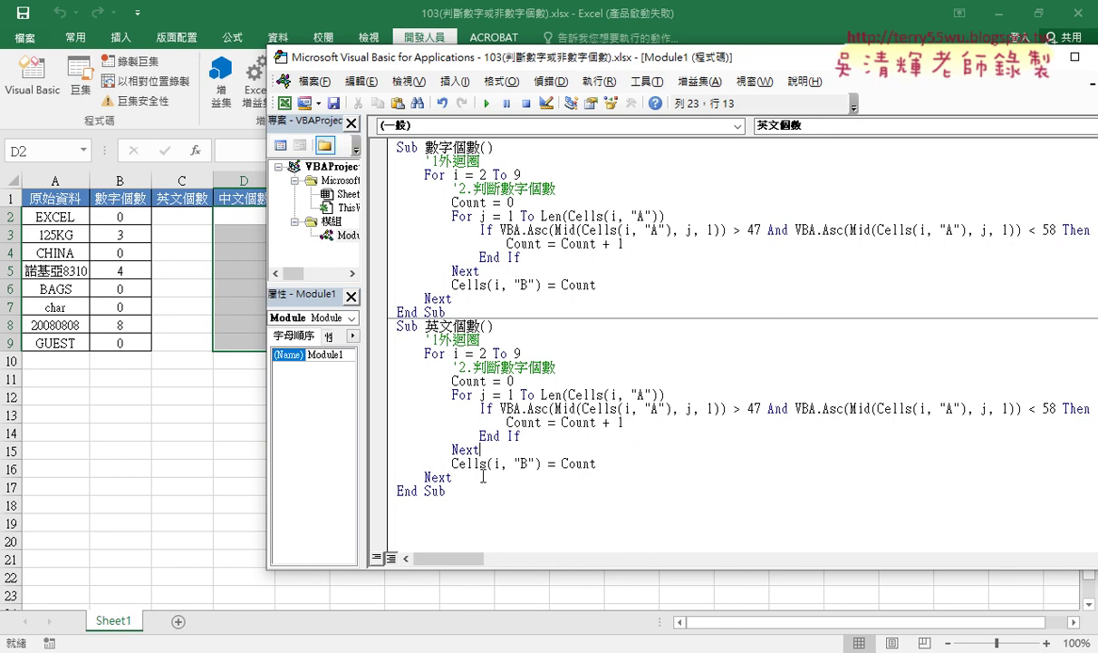
- Delete the copied loop body of 英文個數, keeping only Sub 英文個數() and End Sub
drag(451, 477, 397, 340)
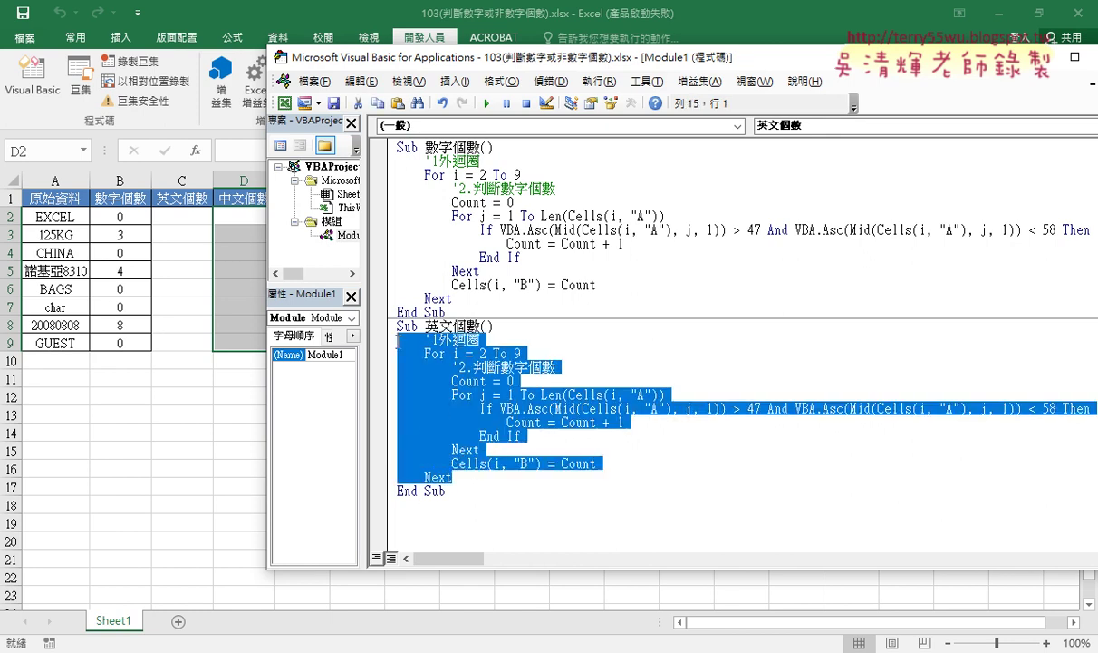
click(518, 325)
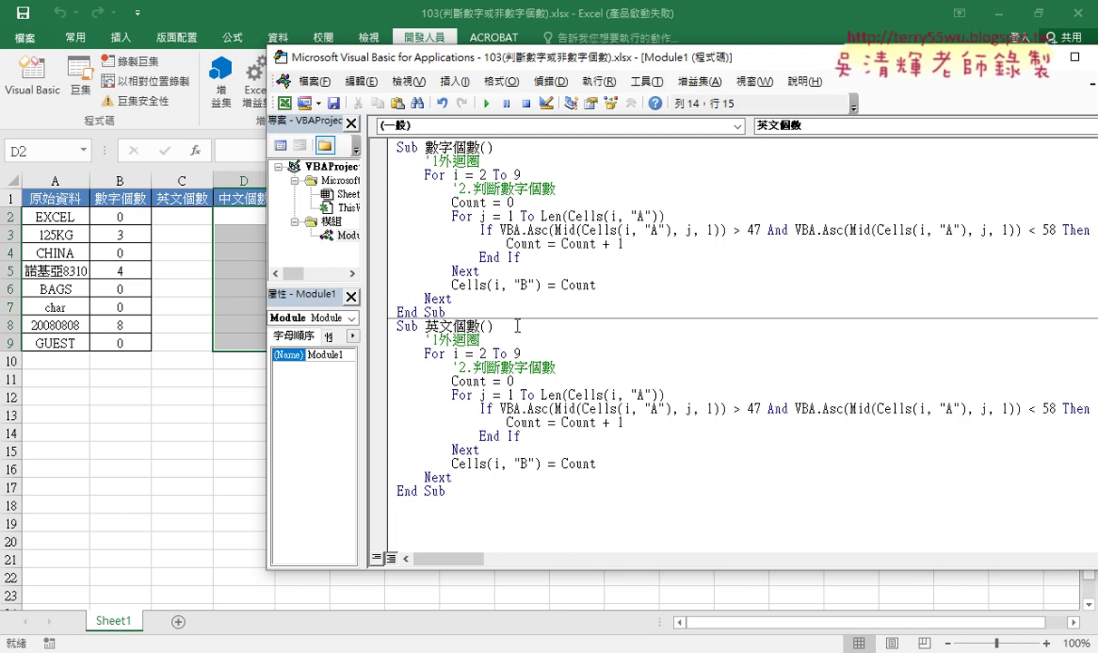
key(Return)
key(Return)
key(Return)
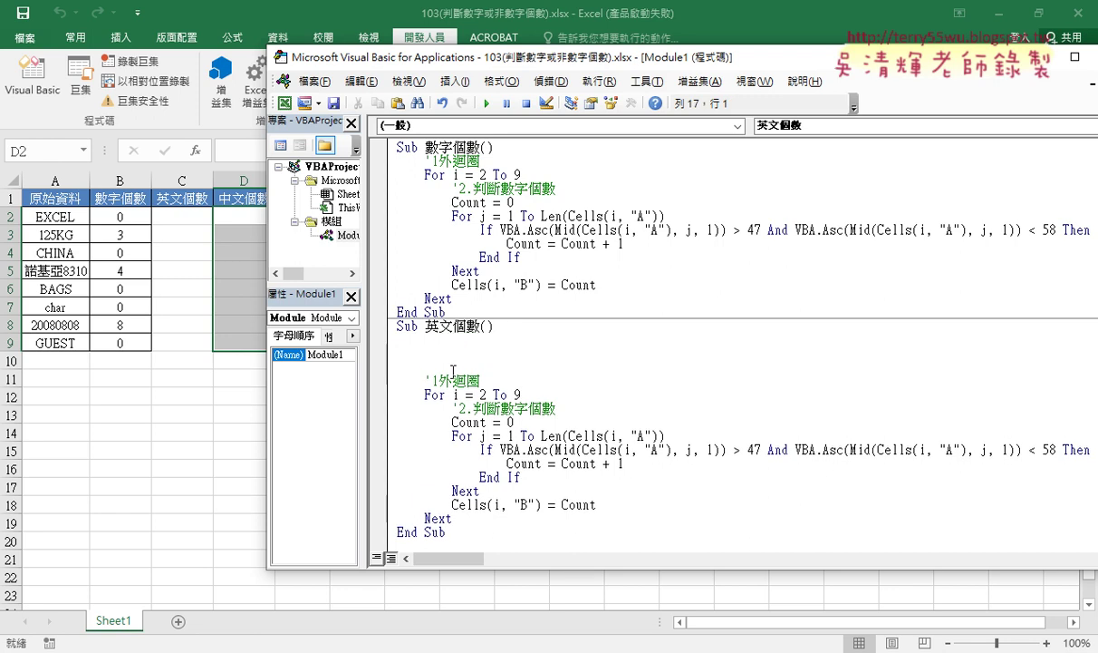
click(458, 350)
drag(452, 518, 401, 386)
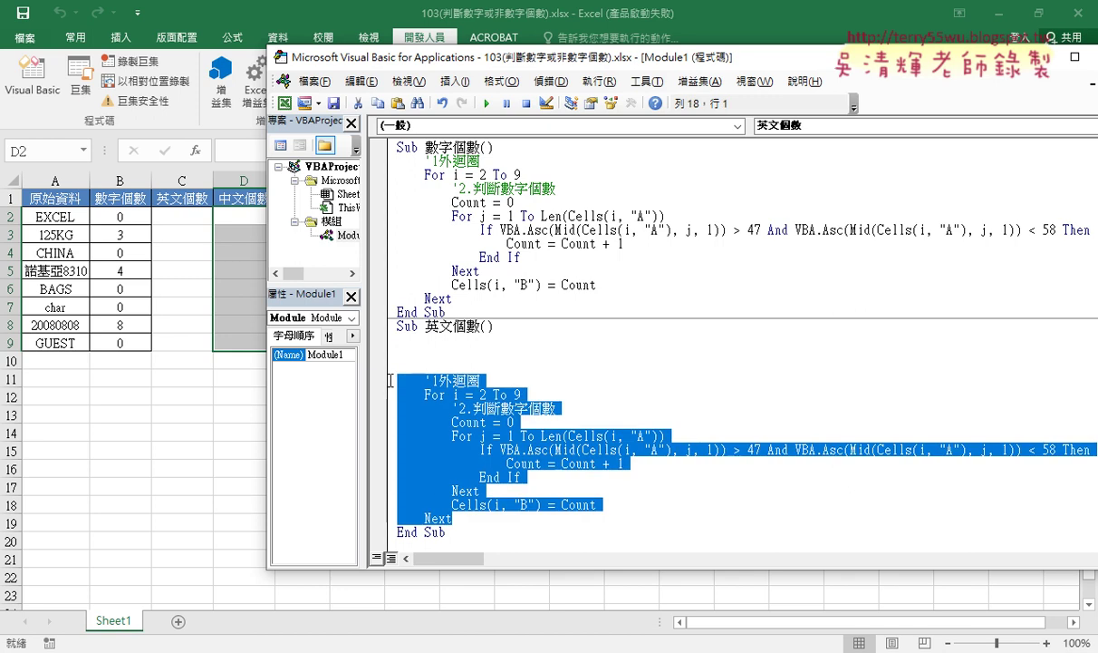
key(Delete)
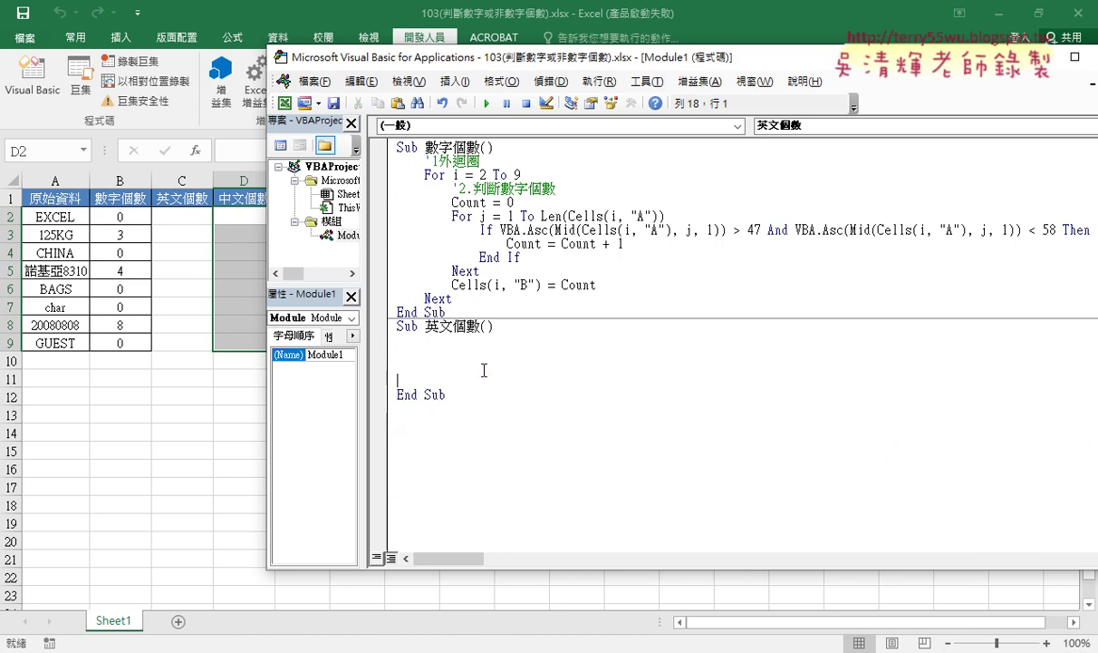
key(Up)
key(Up)
- Start the 英文個數 body with an indented cells(7,"C") reference
key(Tab)
text(ㄒ一)
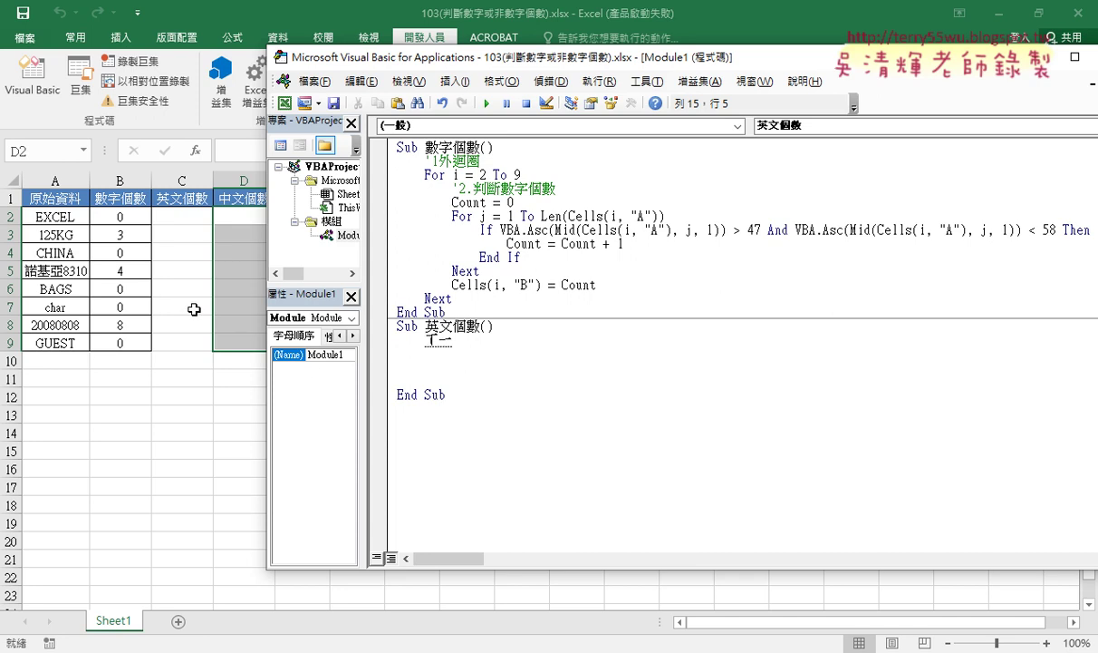
key(BackSpace)
key(BackSpace)
text(ㄌ一ㄙ)
key(BackSpace)
key(BackSpace)
text(()
key(Left)
text(c)
text(ells)
key(Right)
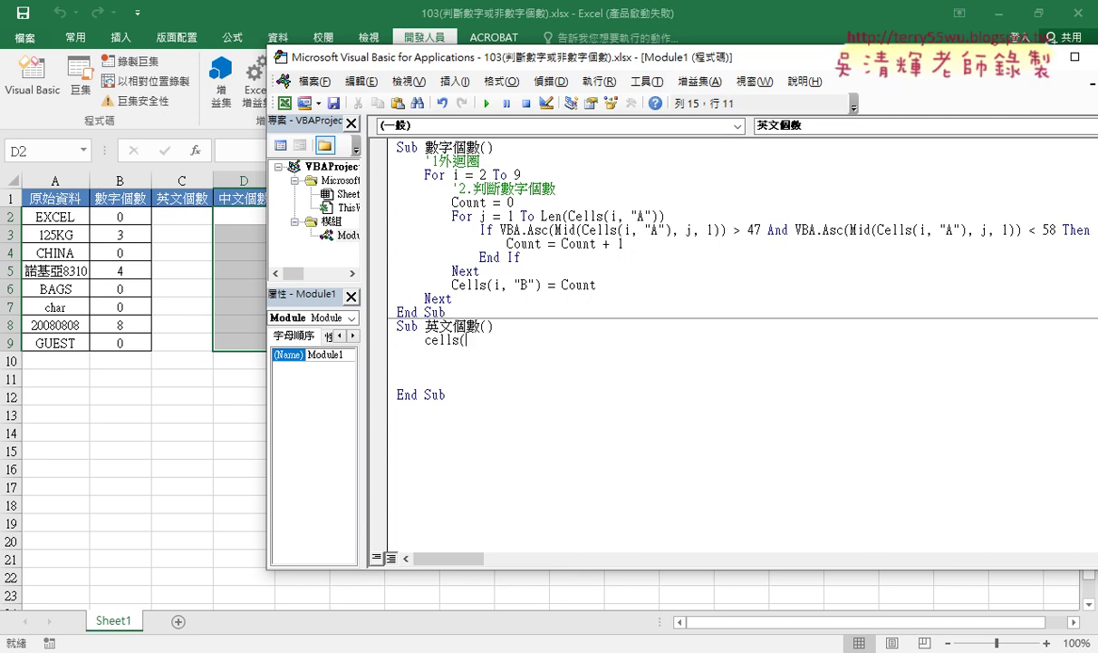
text(7,)
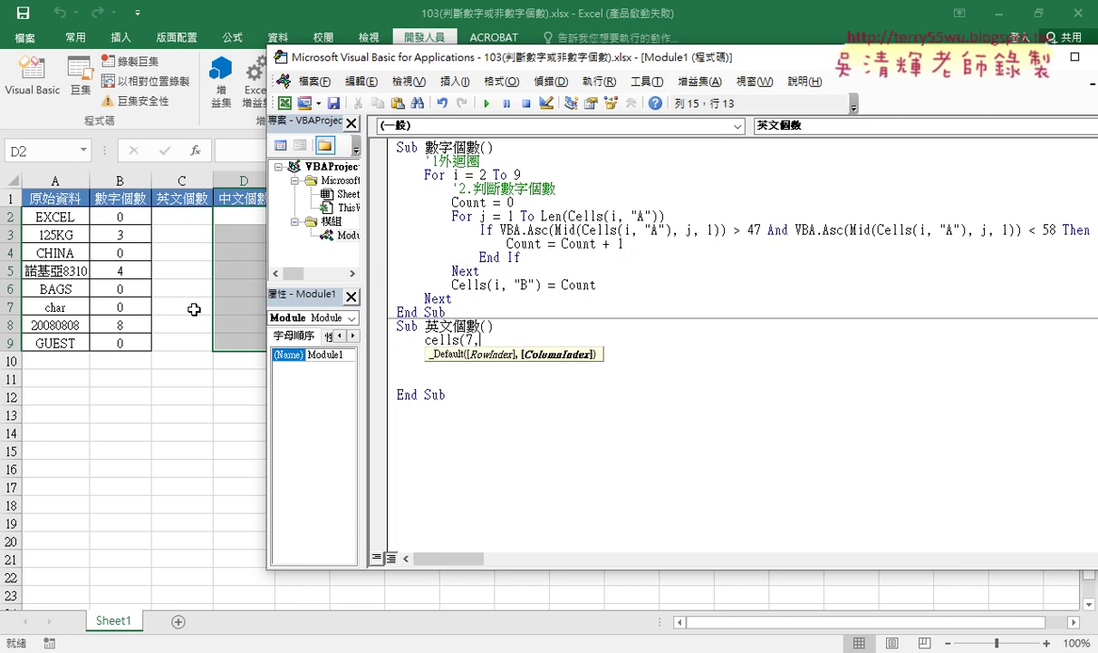
text(")
text(C")
text()=)
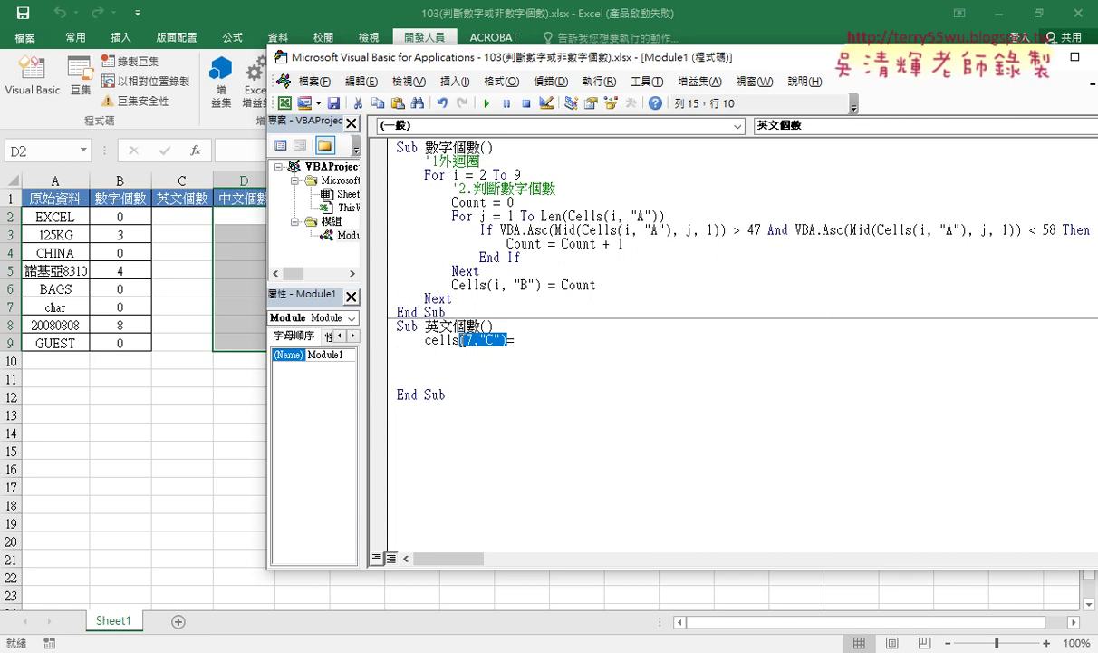
- Extend the line to cells(7,"C")=cells(7,"A") by copying the reference and changing C to A
drag(510, 341, 422, 337)
key(ctrl+c)
key(Right)
text(=)
key(ctrl+v)
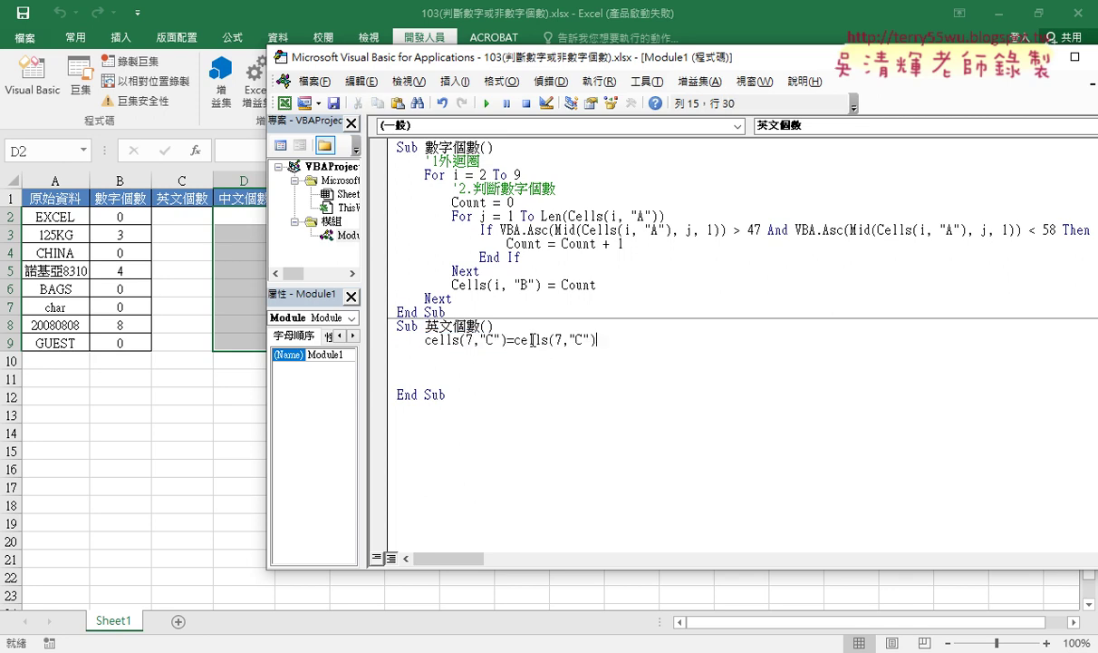
double_click(579, 340)
text(A)
- Wrap the right side in VBA.UCase so the line reads Cells(7, "C") = VBA.UCase(Cells(7, "A"))
click(513, 340)
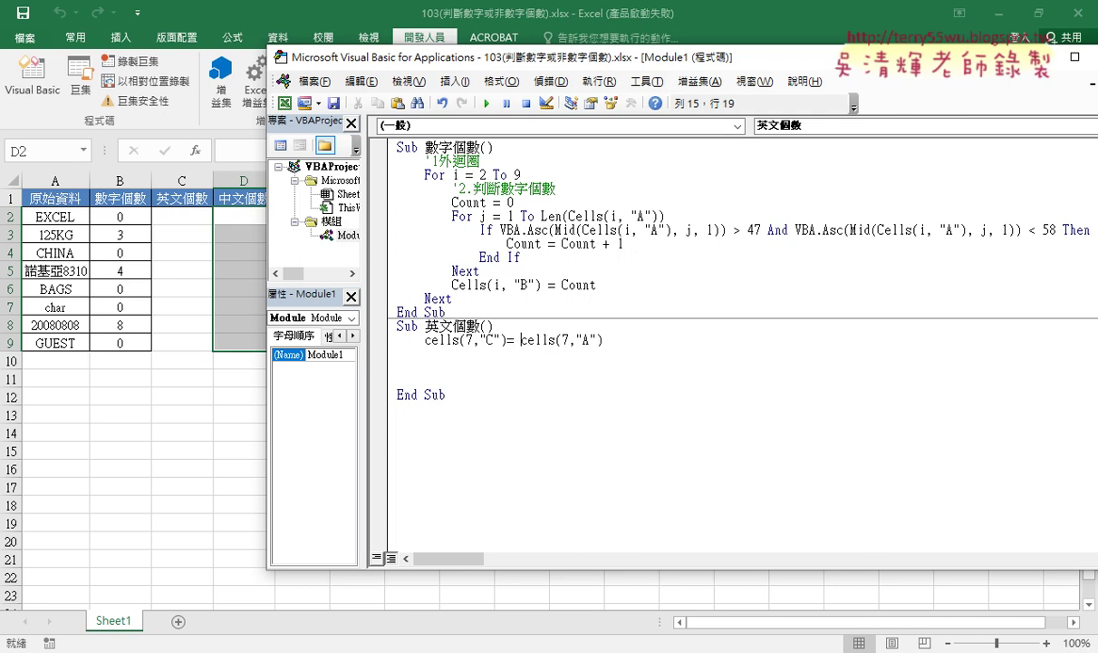
text(vba)
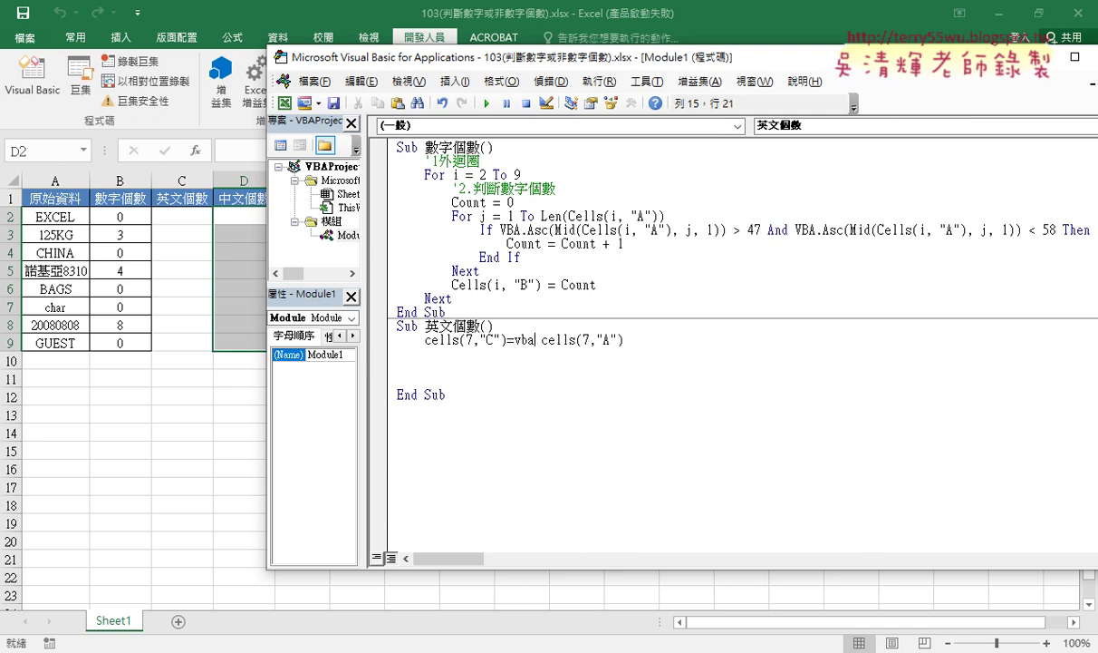
text(.)
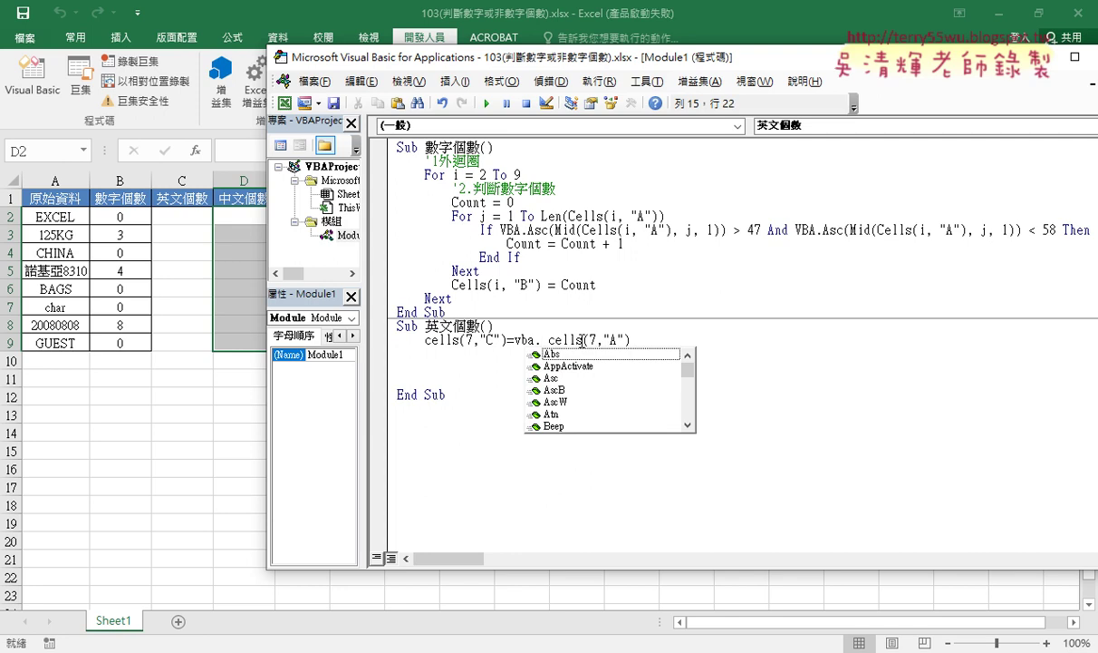
text(u)
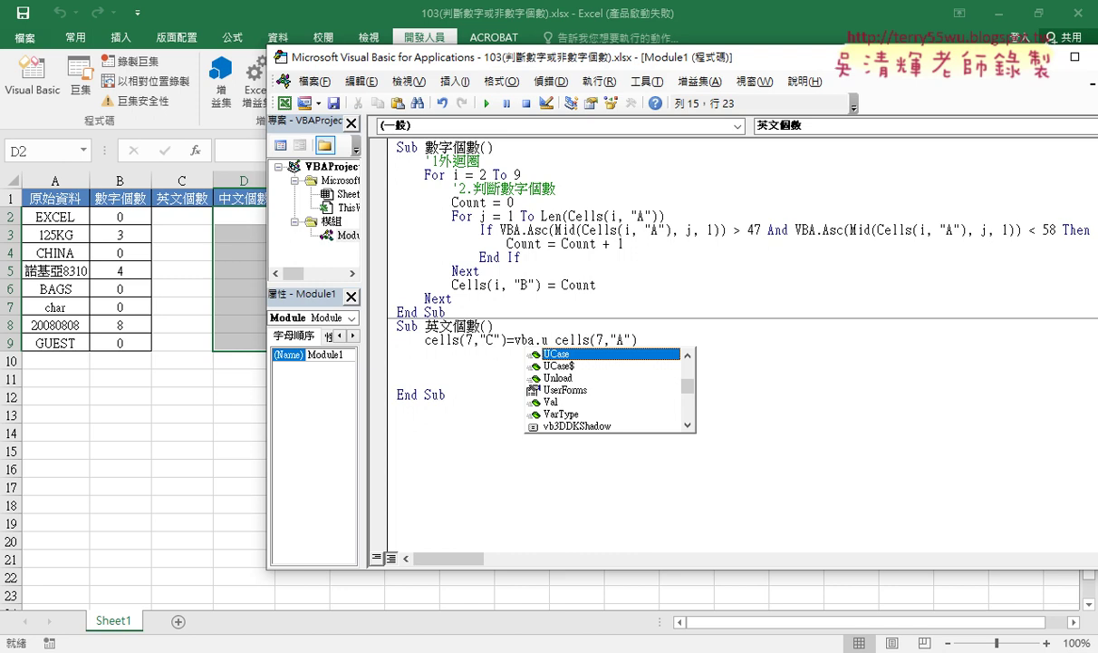
double_click(571, 353)
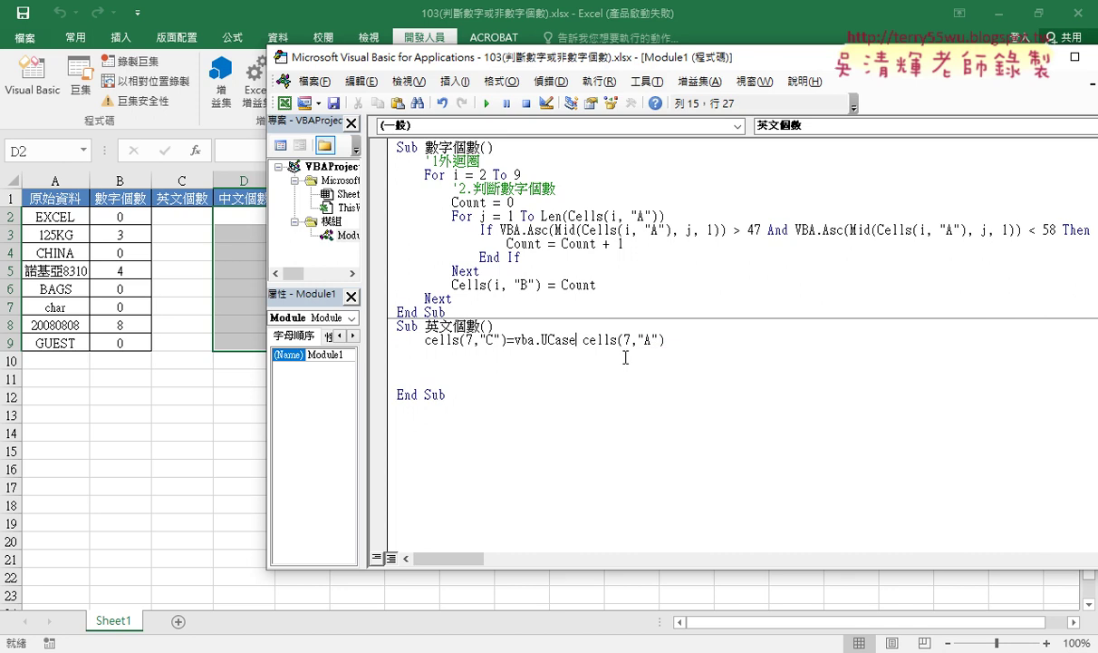
text(()
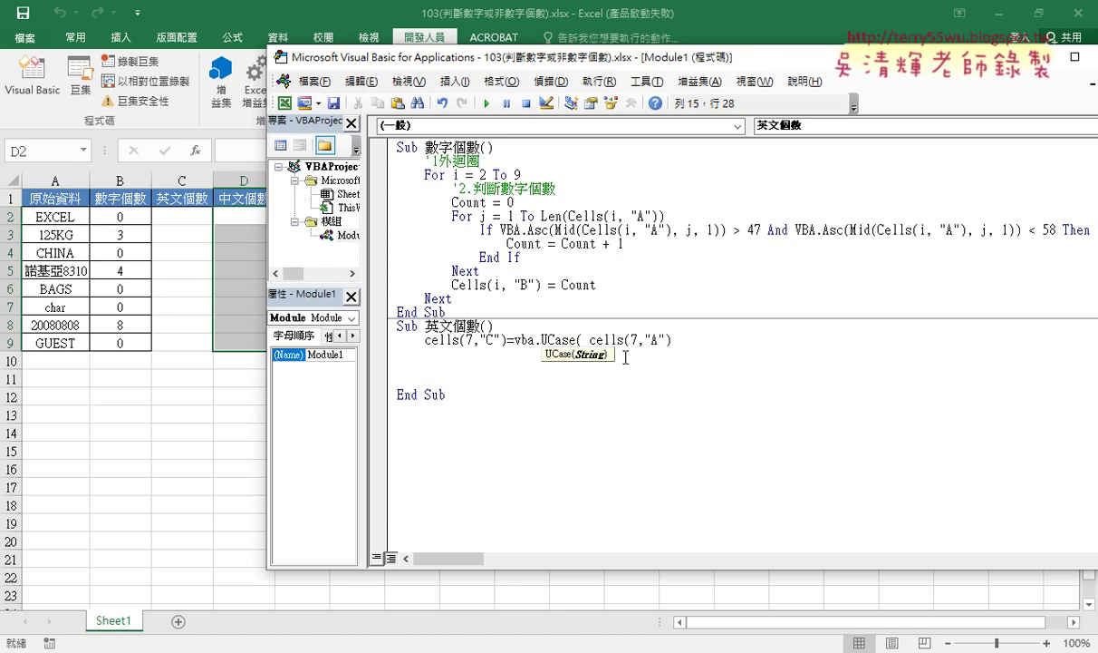
key(Delete)
key(End)
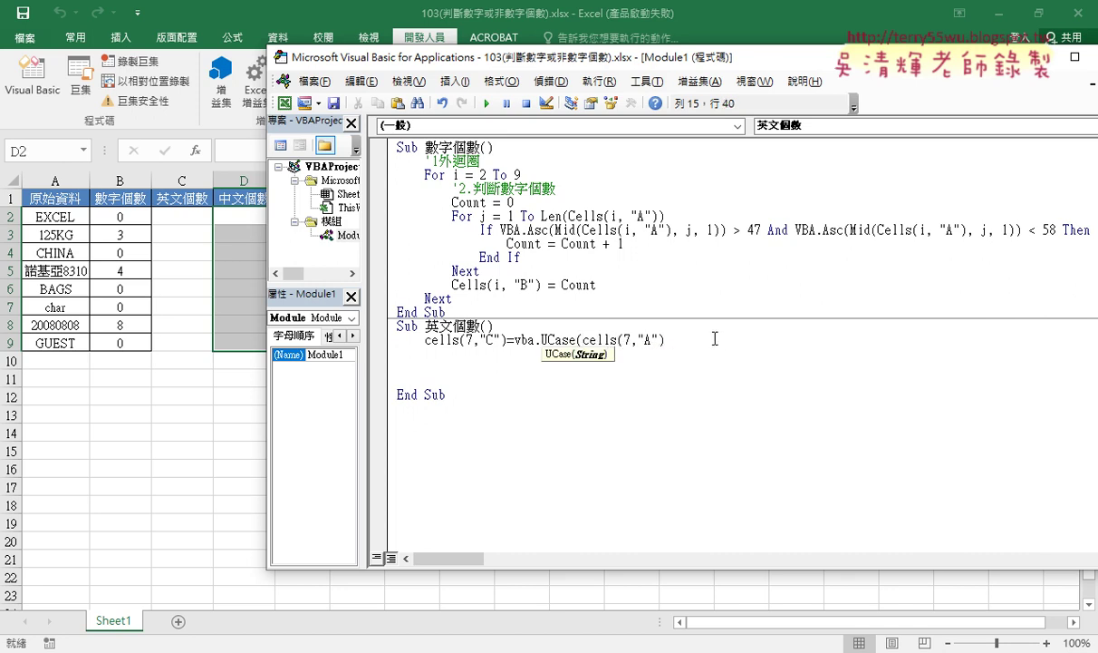
text())
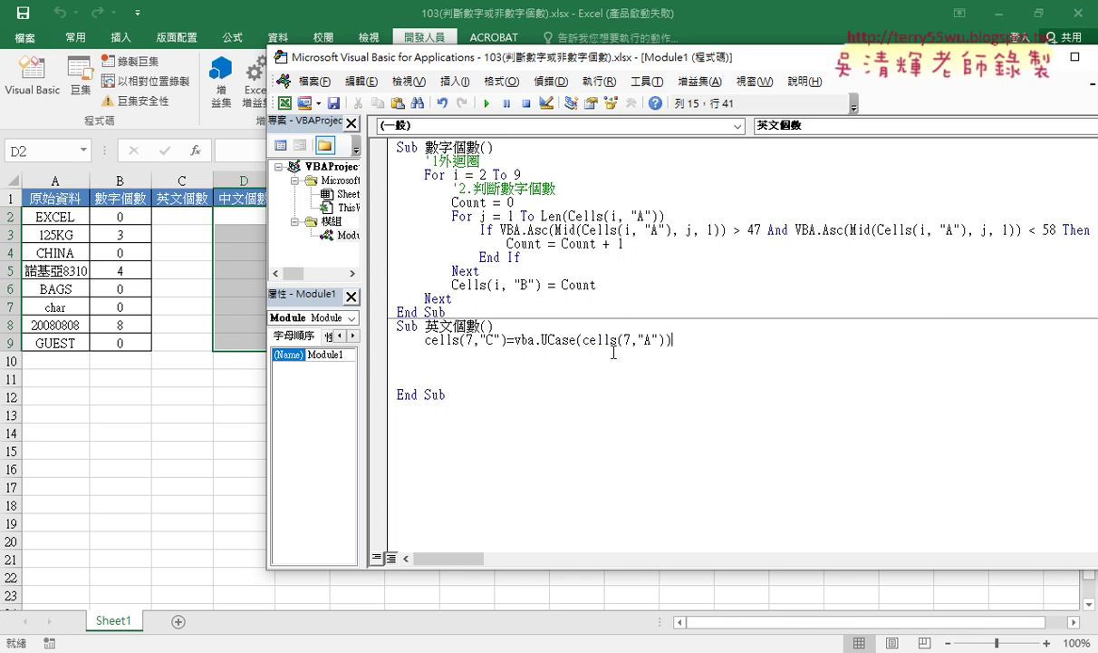
double_click(605, 340)
drag(606, 339, 667, 340)
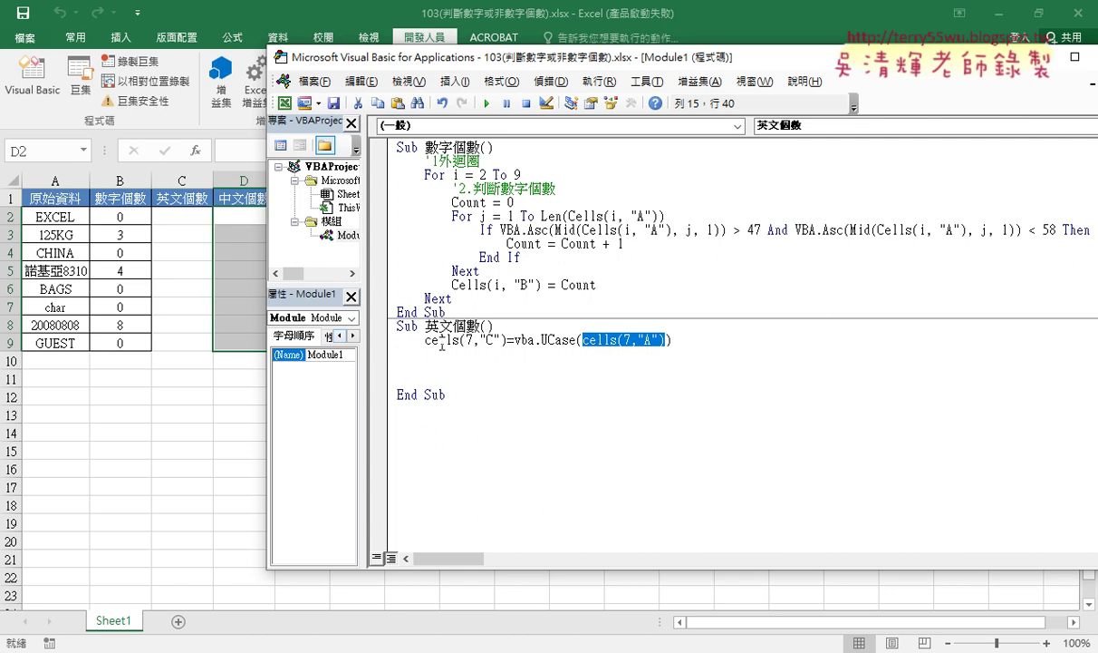
click(529, 403)
click(508, 340)
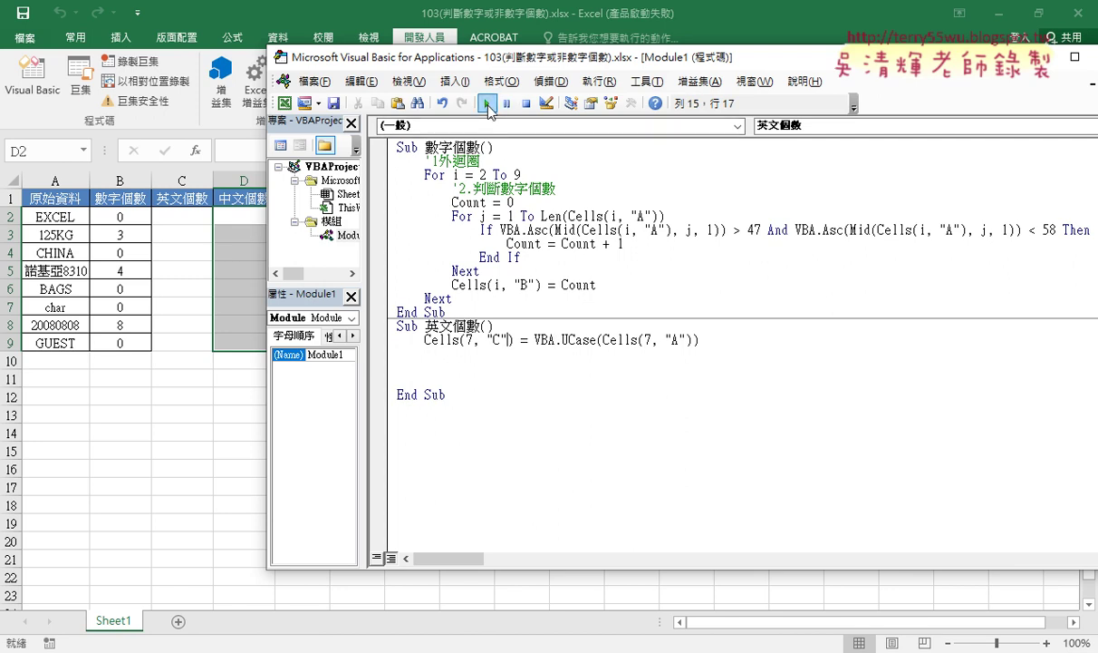
- Run 英文個數 and confirm C7 shows CHAR, the uppercase of A7's char
click(487, 103)
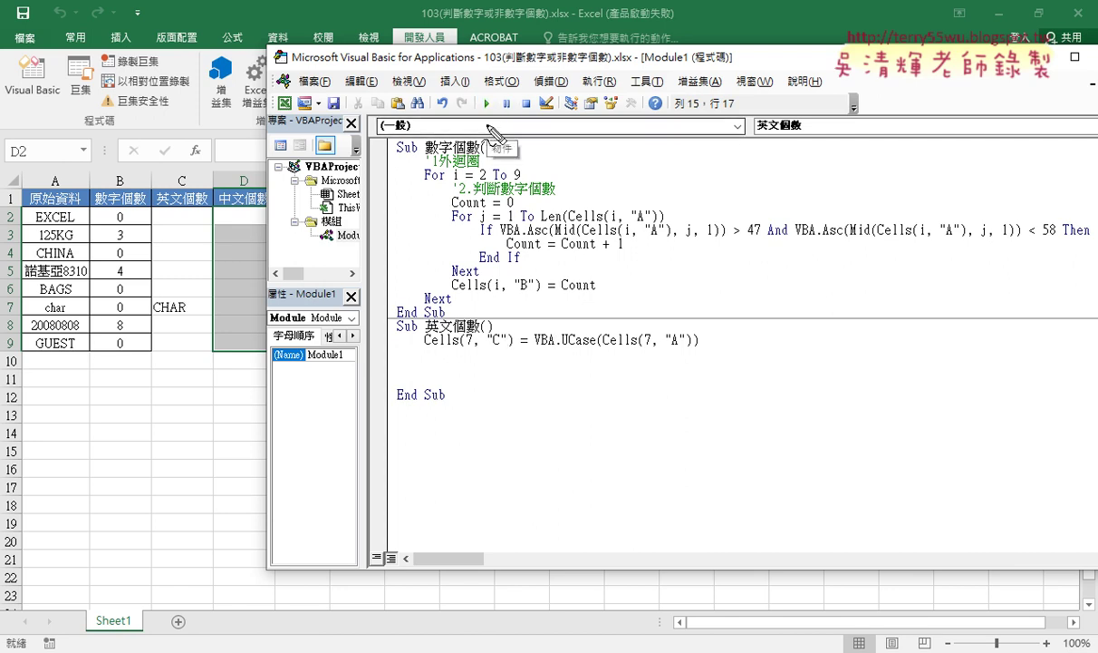
mouse_move(698, 353)
mouse_down()
mouse_move(460, 356)
mouse_move(244, 379)
mouse_move(170, 311)
mouse_move(185, 319)
mouse_up()
mouse_move(86, 304)
mouse_down()
mouse_move(71, 300)
mouse_move(100, 270)
mouse_move(192, 294)
mouse_up()
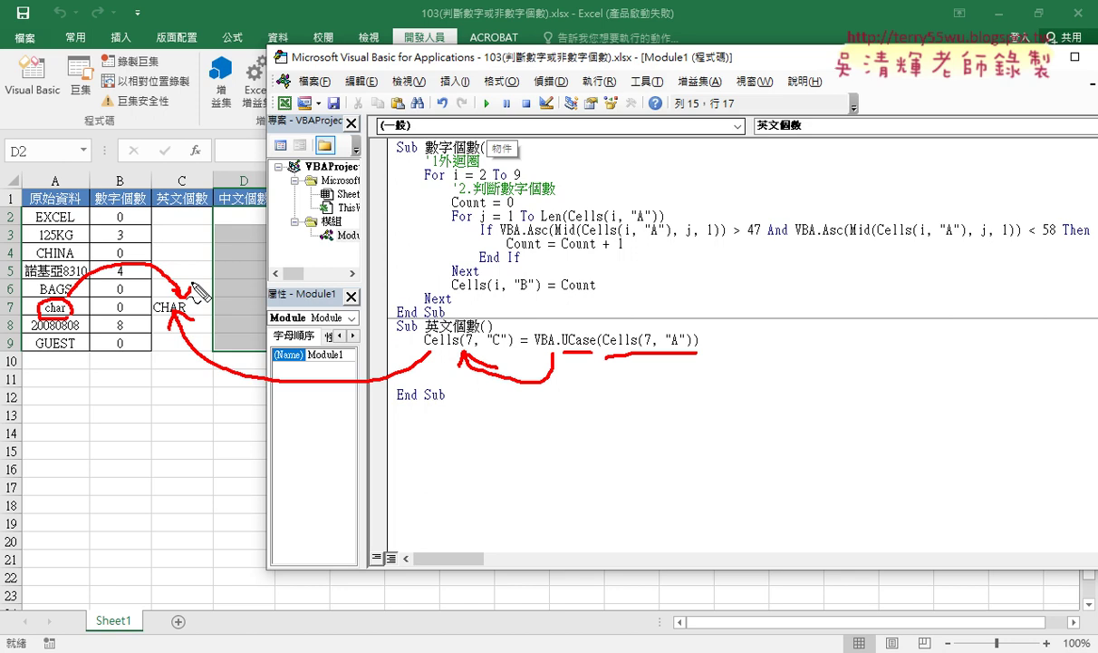
key(Escape)
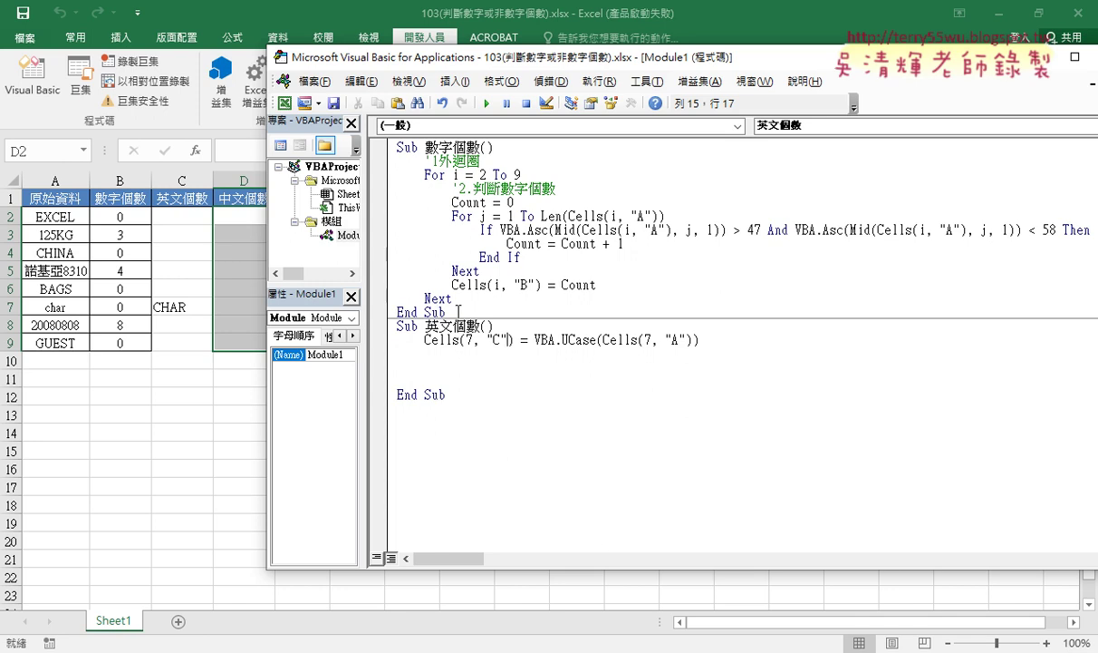
- Paste the For i = 2 To 9 counting loop from 數字個數 into the empty 英文個數 macro
drag(451, 298, 381, 166)
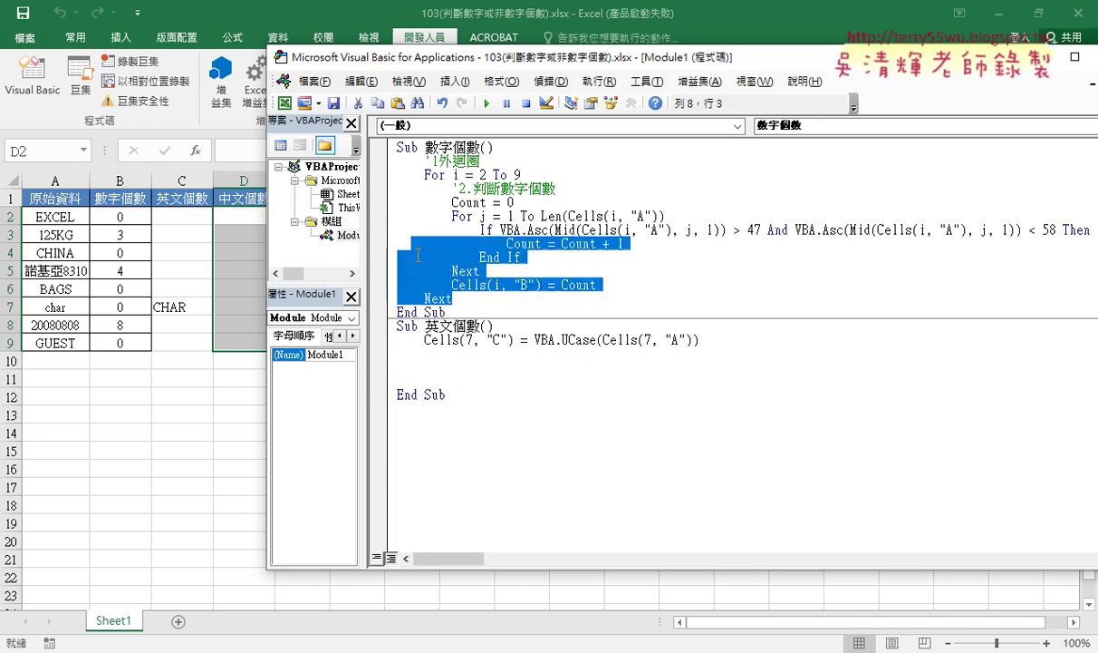
right_click(410, 206)
click(444, 228)
click(399, 356)
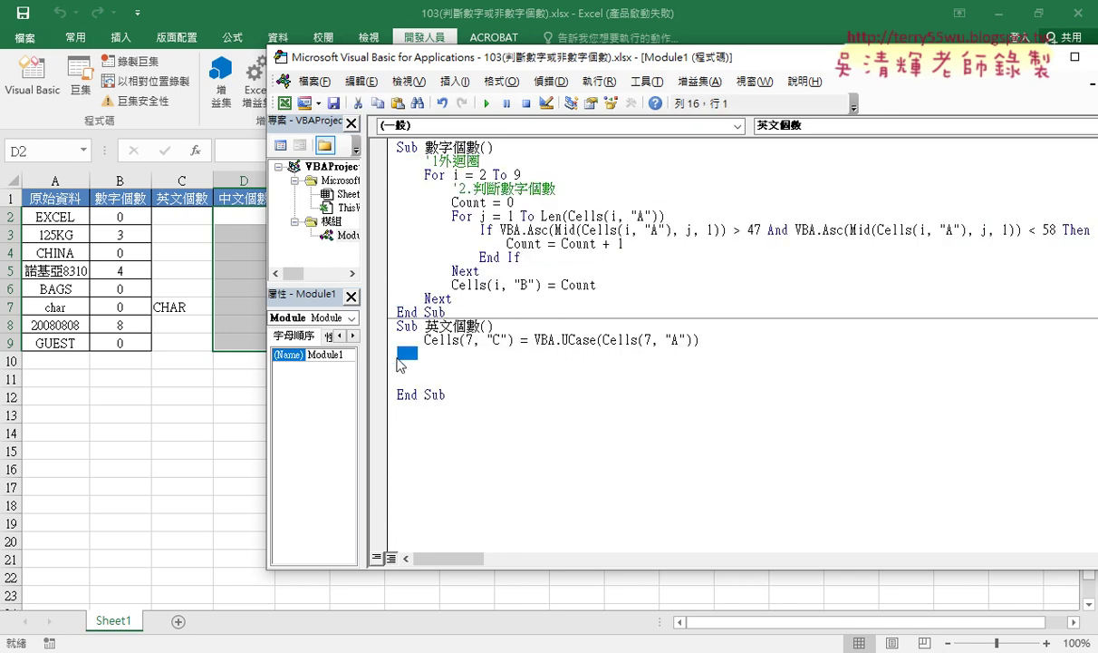
right_click(378, 336)
click(426, 405)
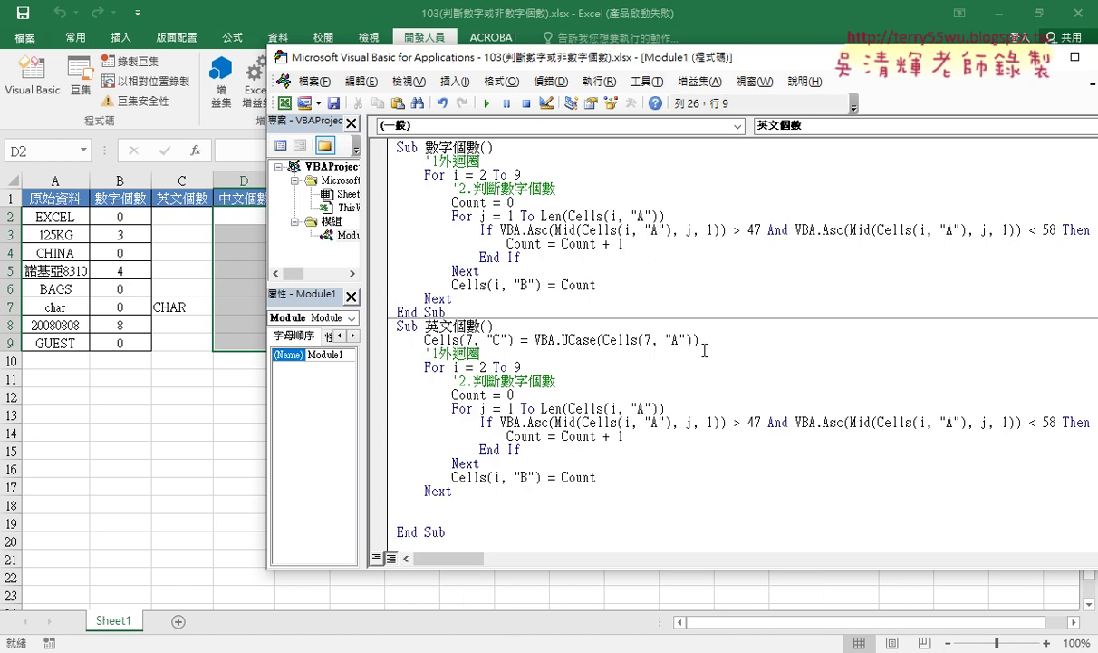
scroll(719, 365, down, 1)
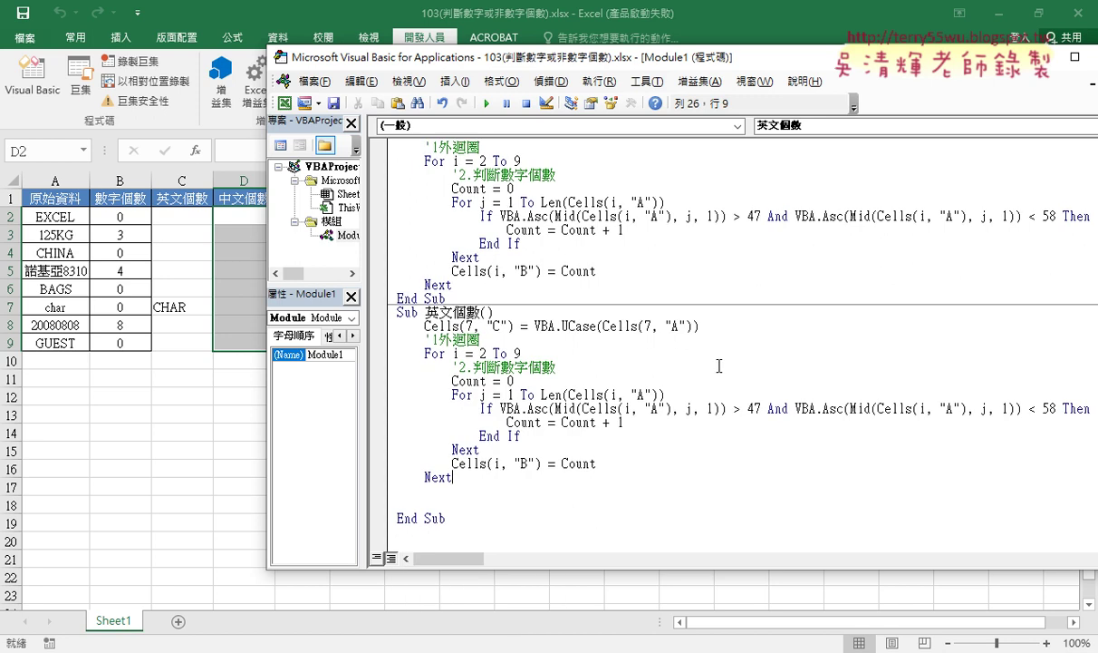
drag(582, 408, 671, 408)
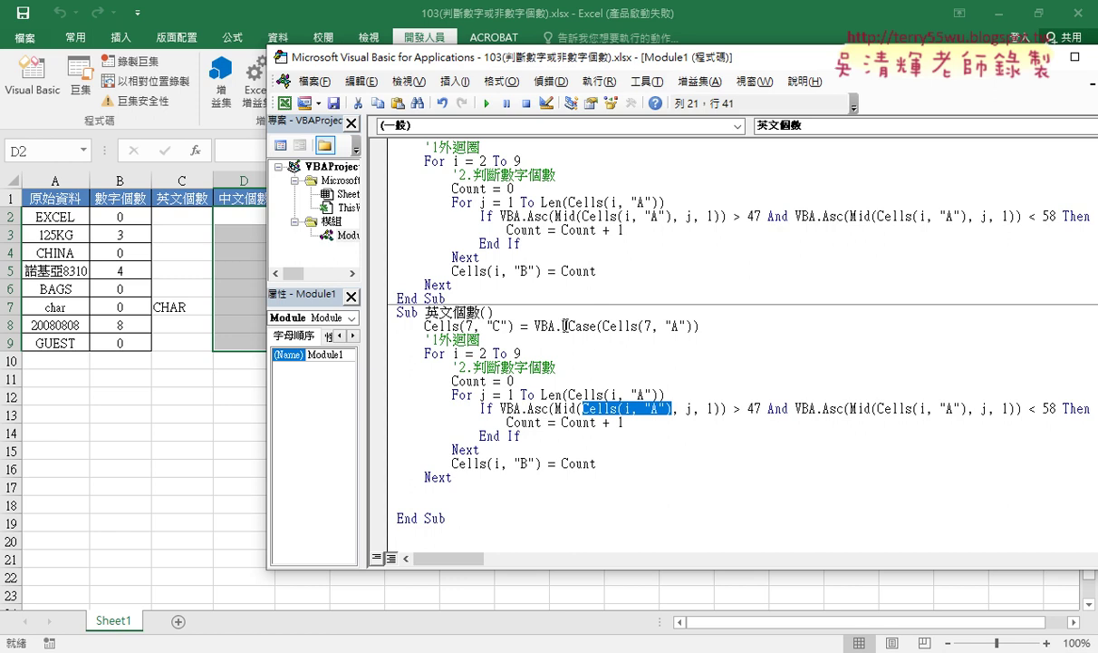
- Wrap the first Mid's Cells(i, "A") in UCase() on the If line
click(564, 325)
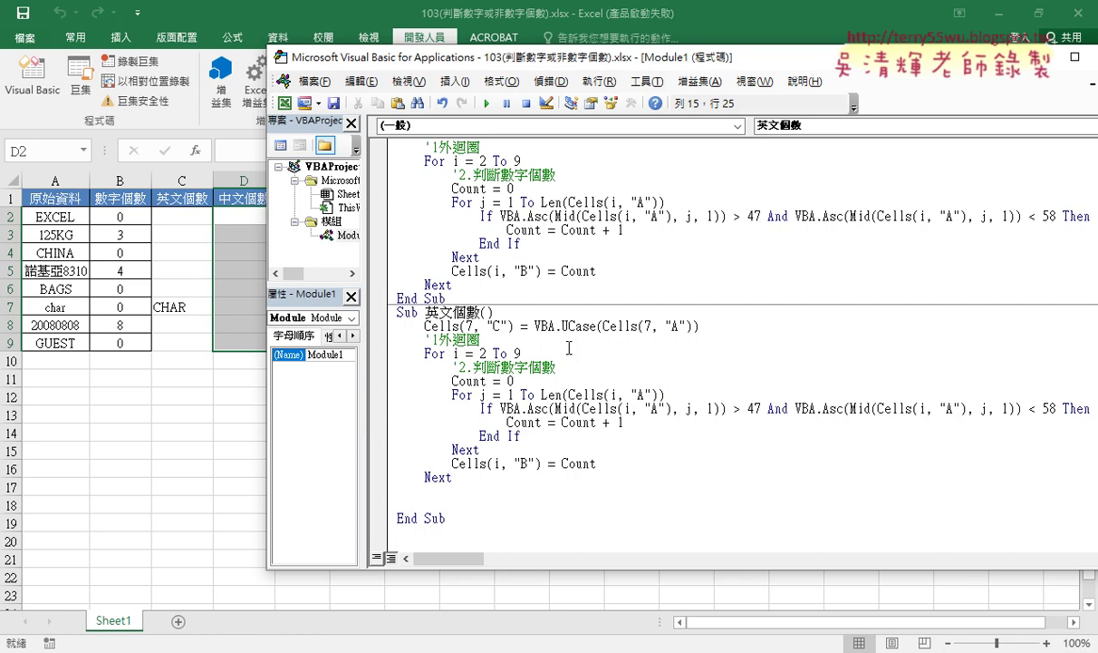
click(580, 408)
text(uc)
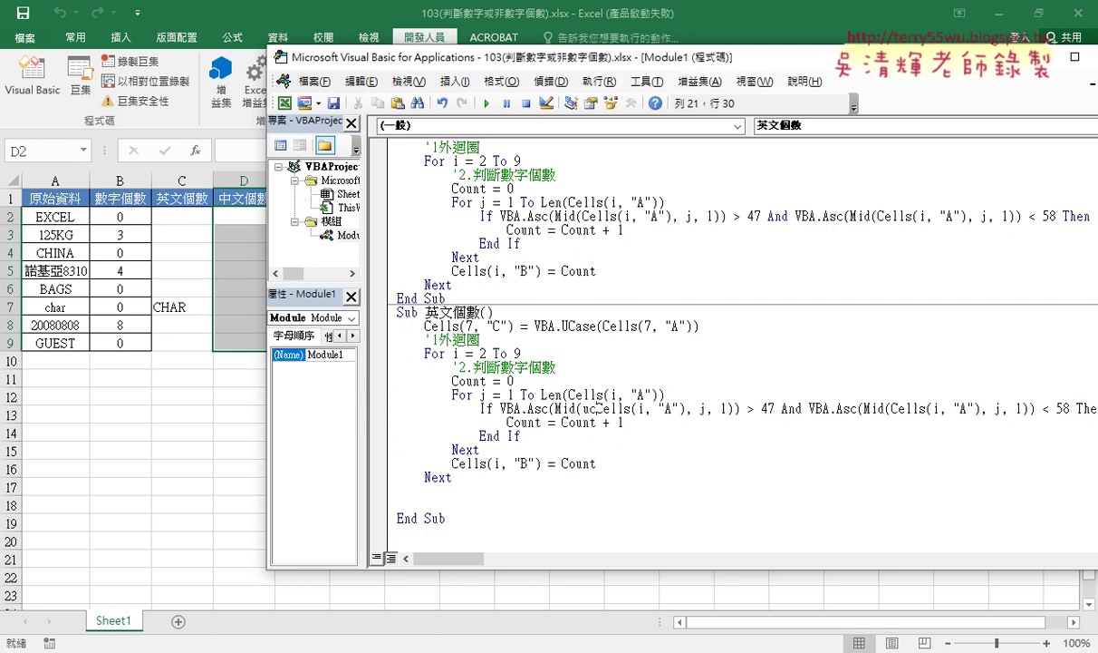
text(ase)
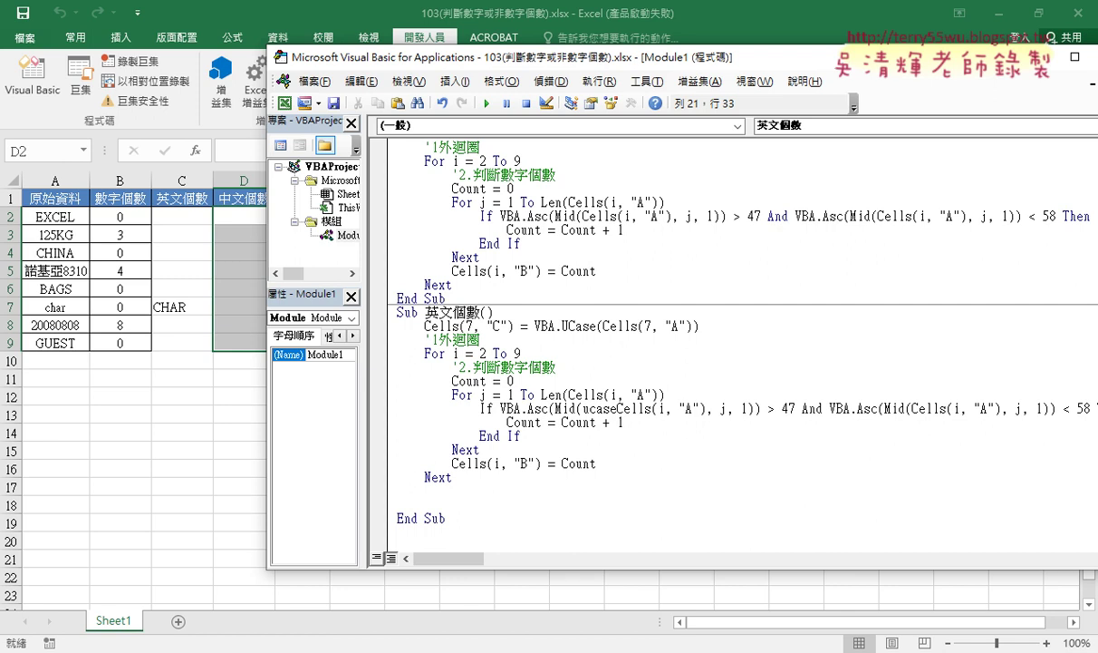
text(()
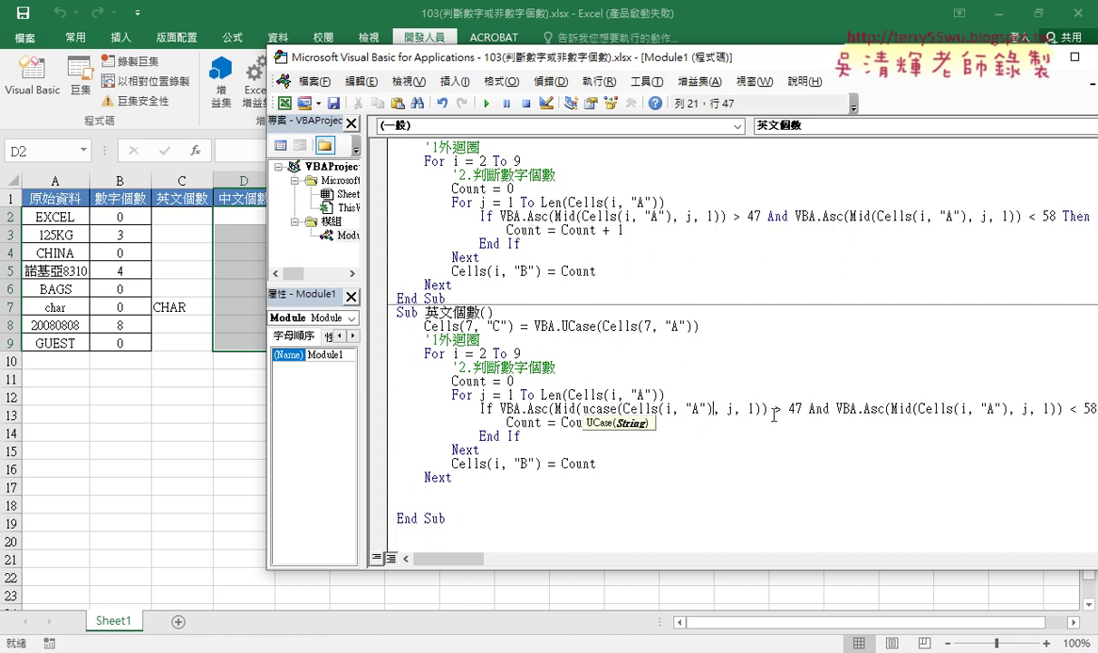
text())
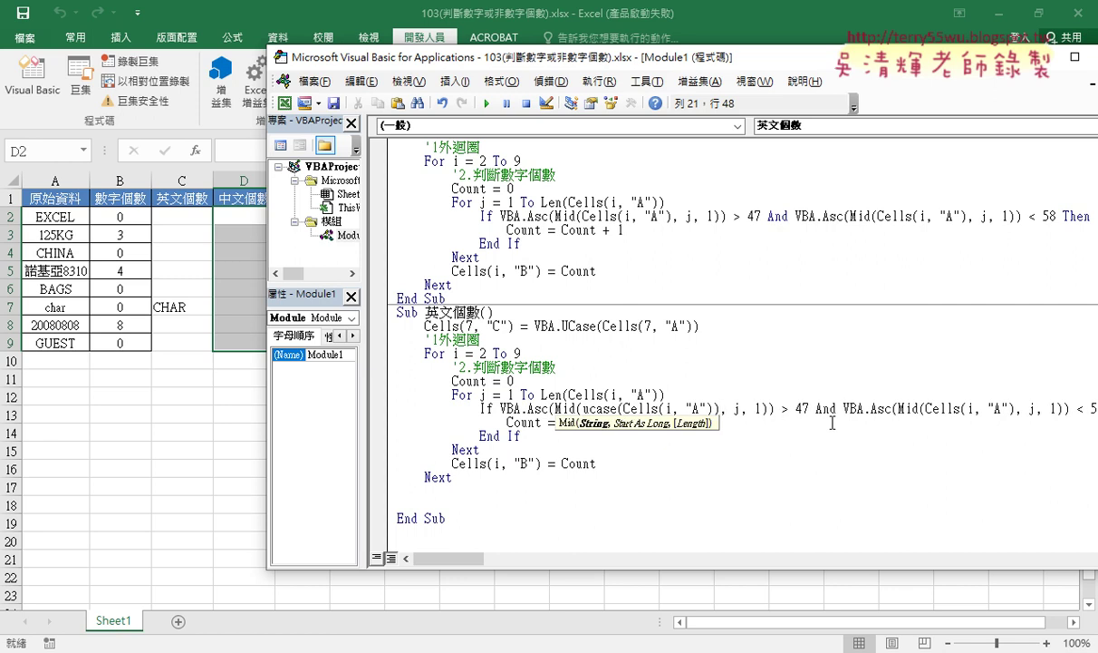
key(Down)
key(Down)
key(Down)
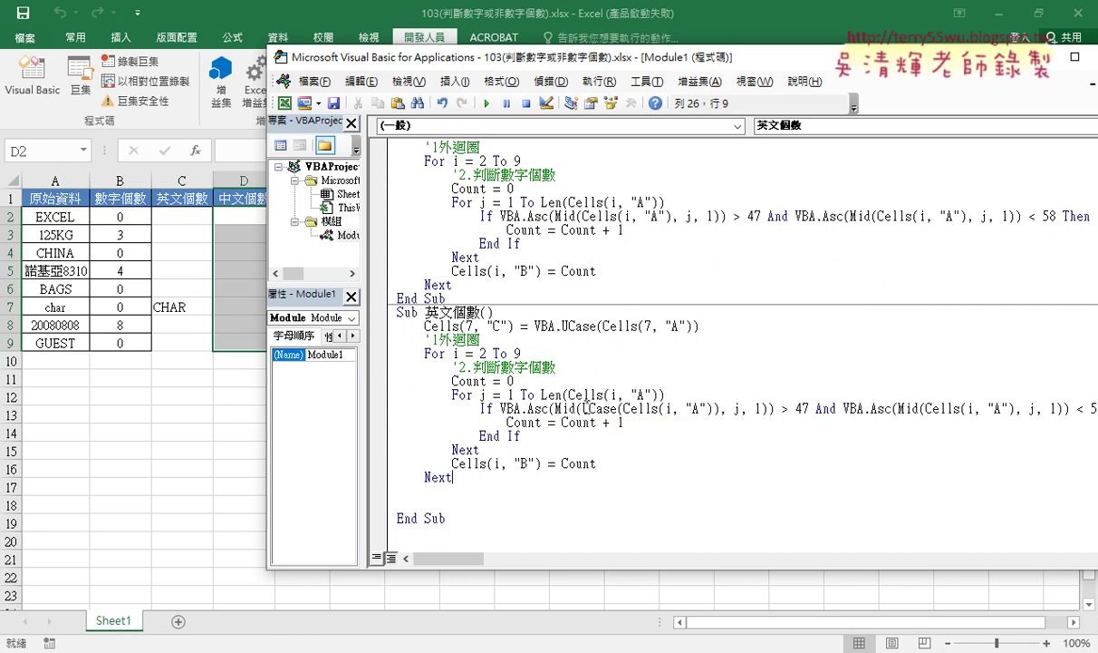
double_click(593, 407)
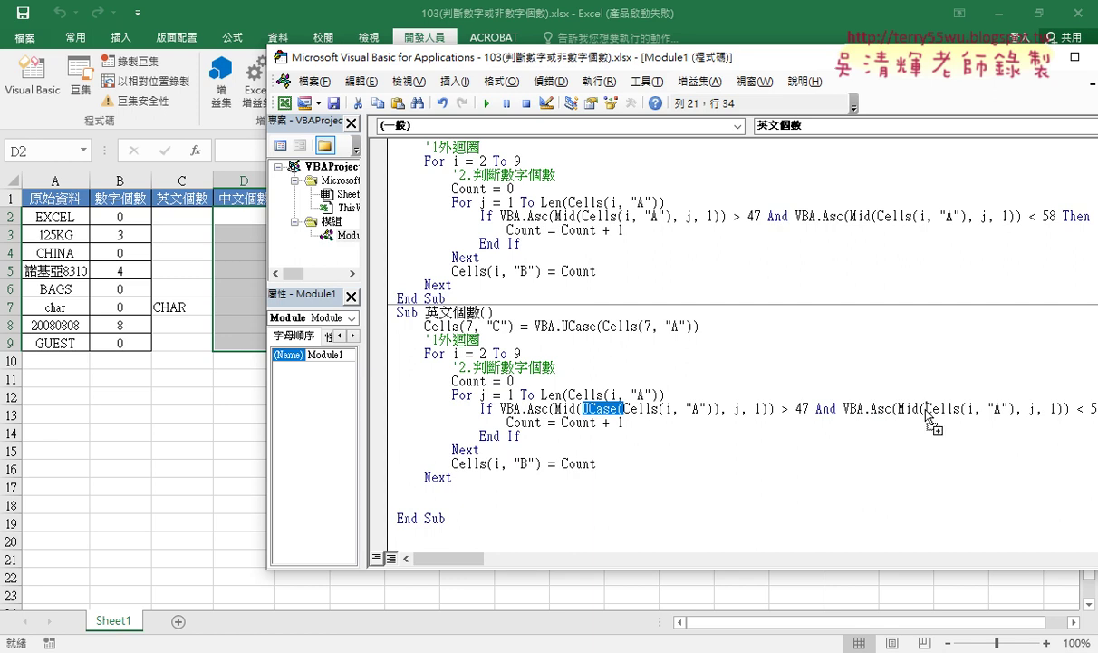
- Wrap the second Mid's Cells(i, "A") in UCase as well and close its parenthesis
drag(927, 412, 925, 410)
click(1057, 408)
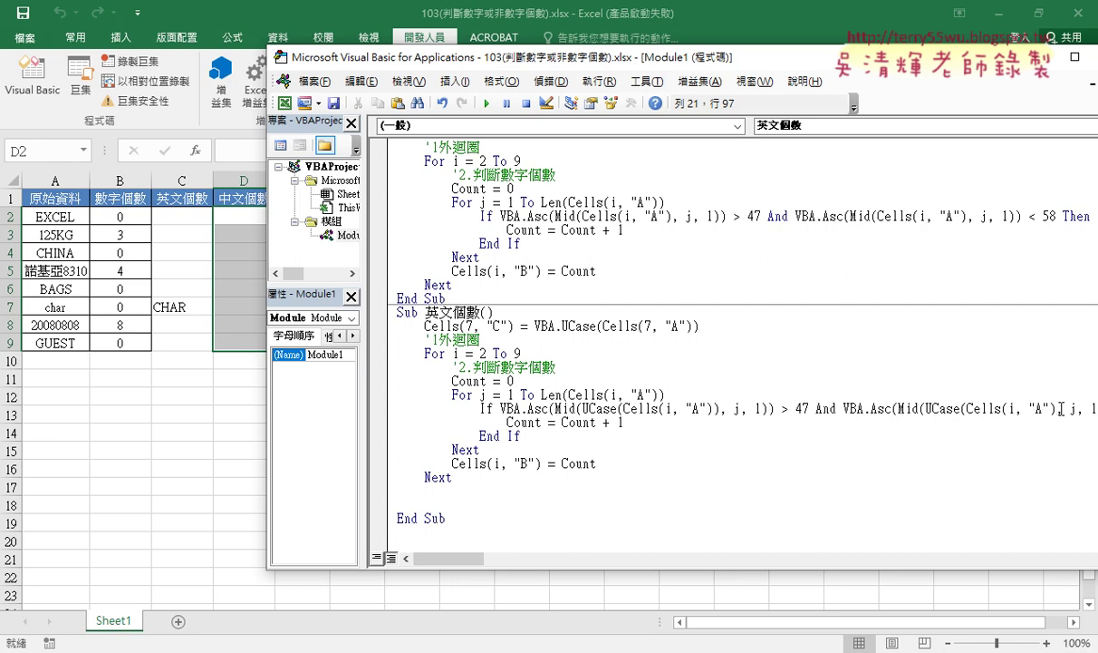
text())
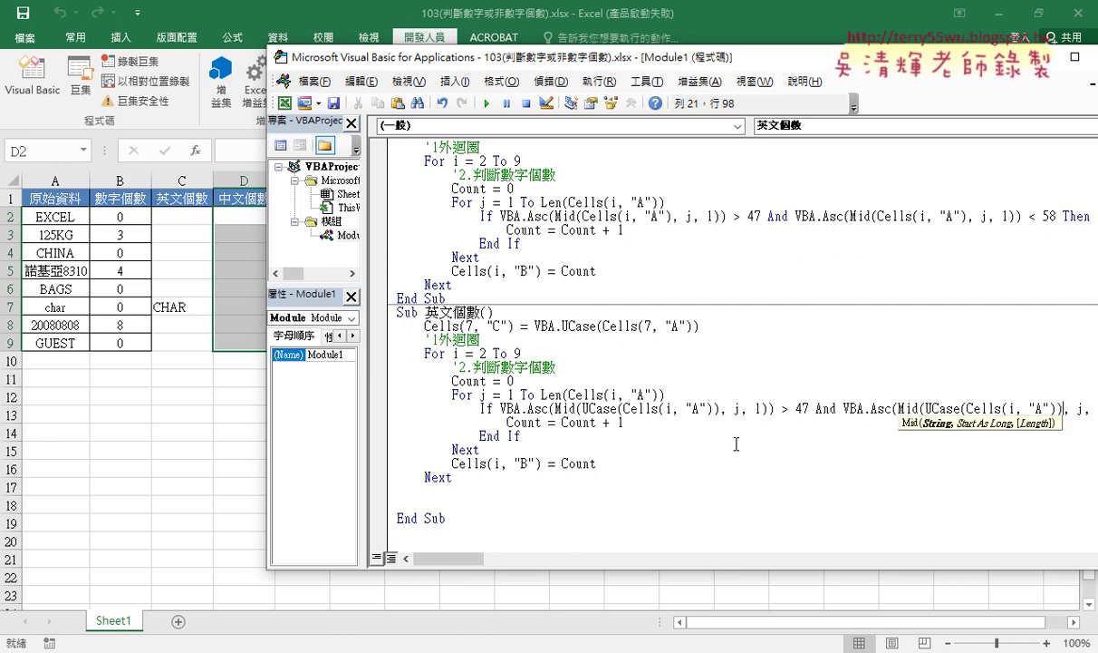
click(675, 447)
click(660, 403)
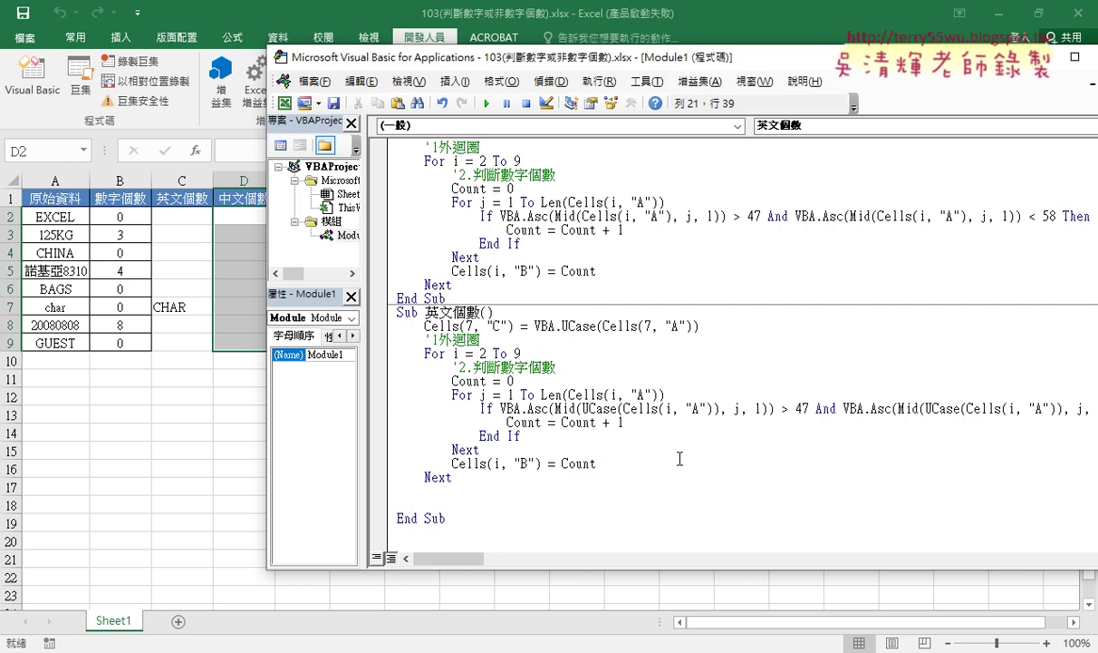
key(alt+Tab)
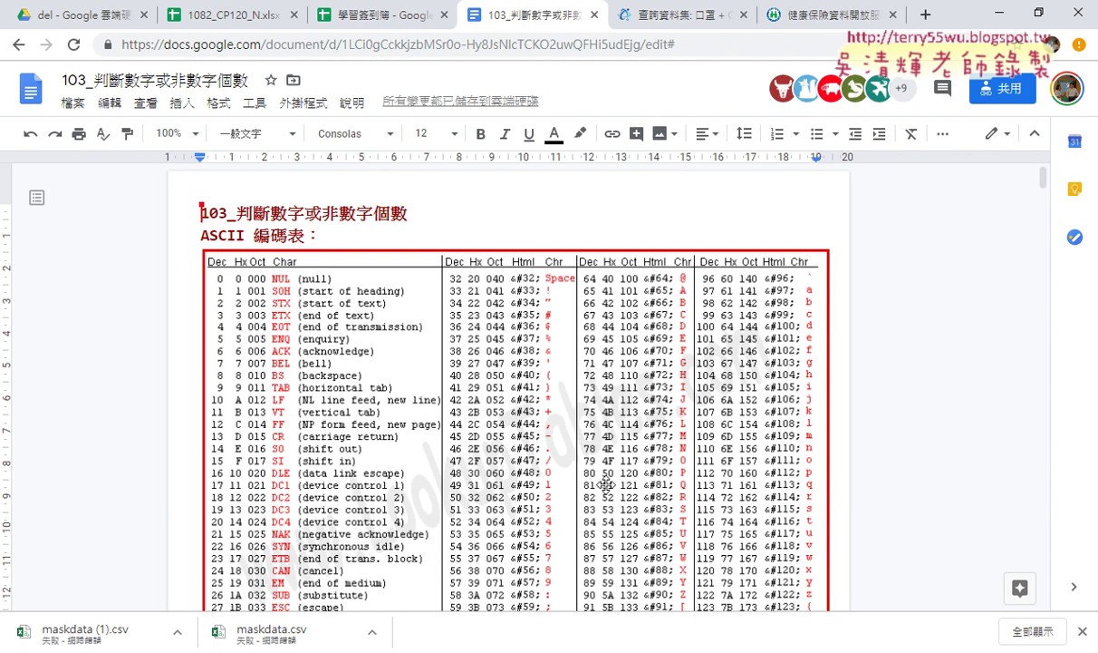
- Scroll the ASCII table to check the letter codes, then minimize Chrome
scroll(605, 486, down, 2)
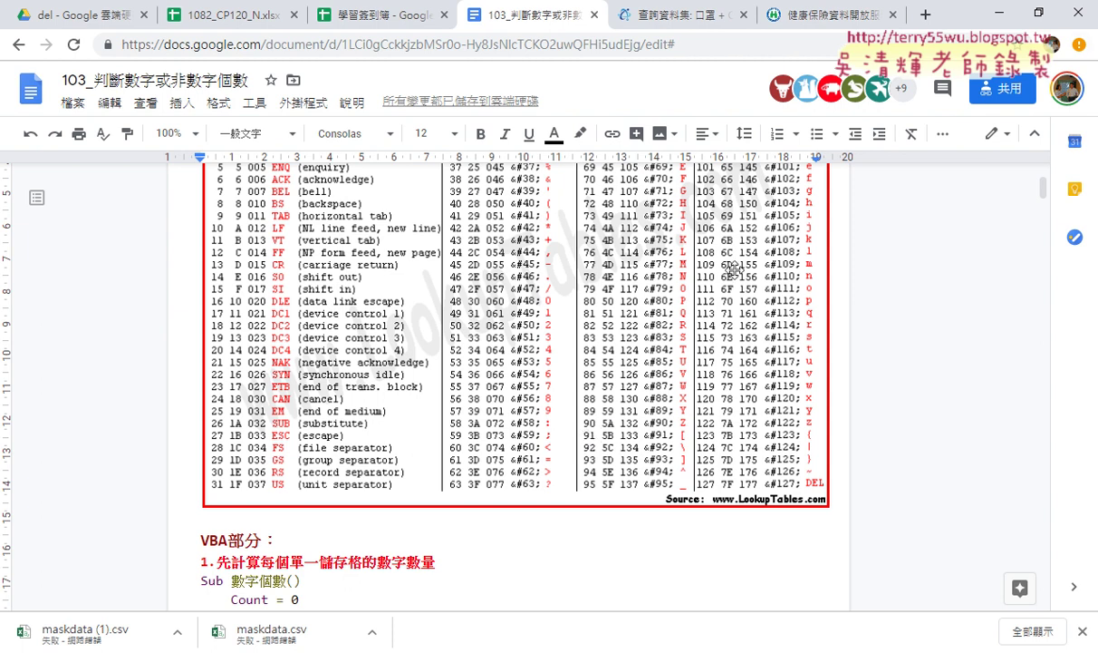
scroll(692, 319, up, 2)
scroll(625, 317, down, 1)
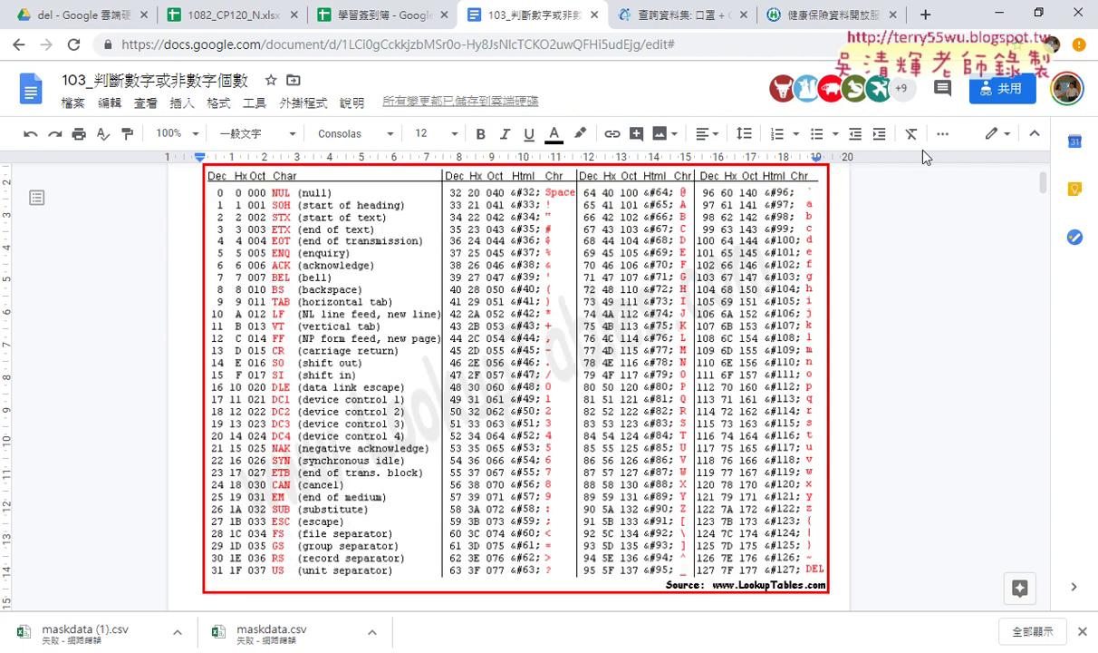
click(1002, 16)
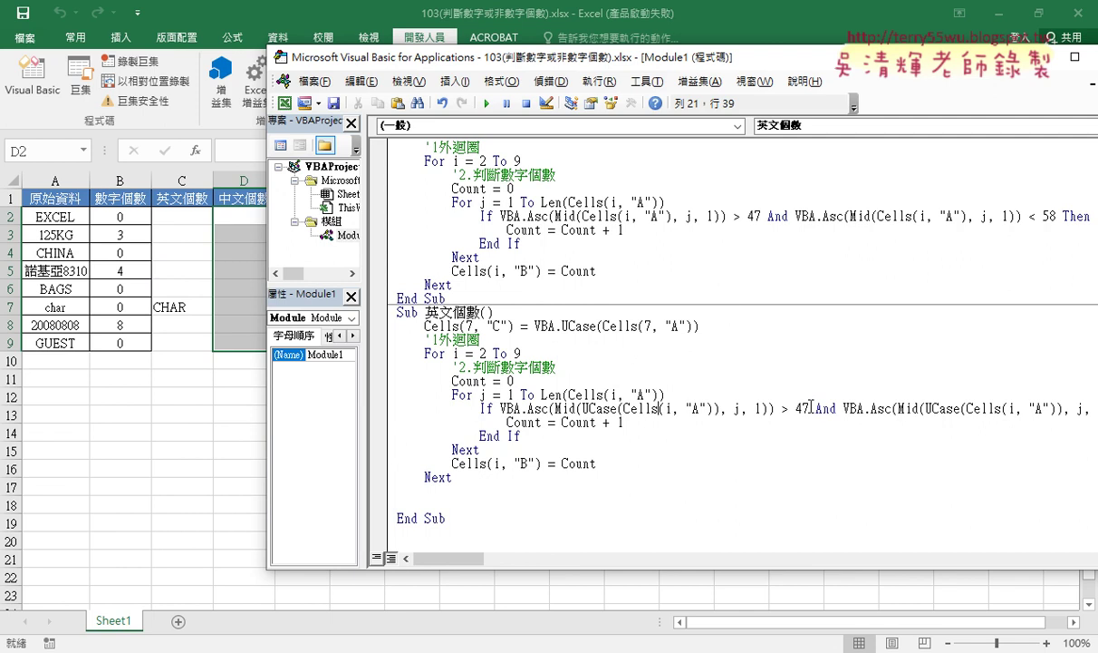
- Change the If condition's bounds from 47 and 58 to 64 and 91
drag(797, 408, 805, 409)
click(793, 409)
drag(795, 409, 809, 409)
text(64)
scroll(429, 529, right, 2)
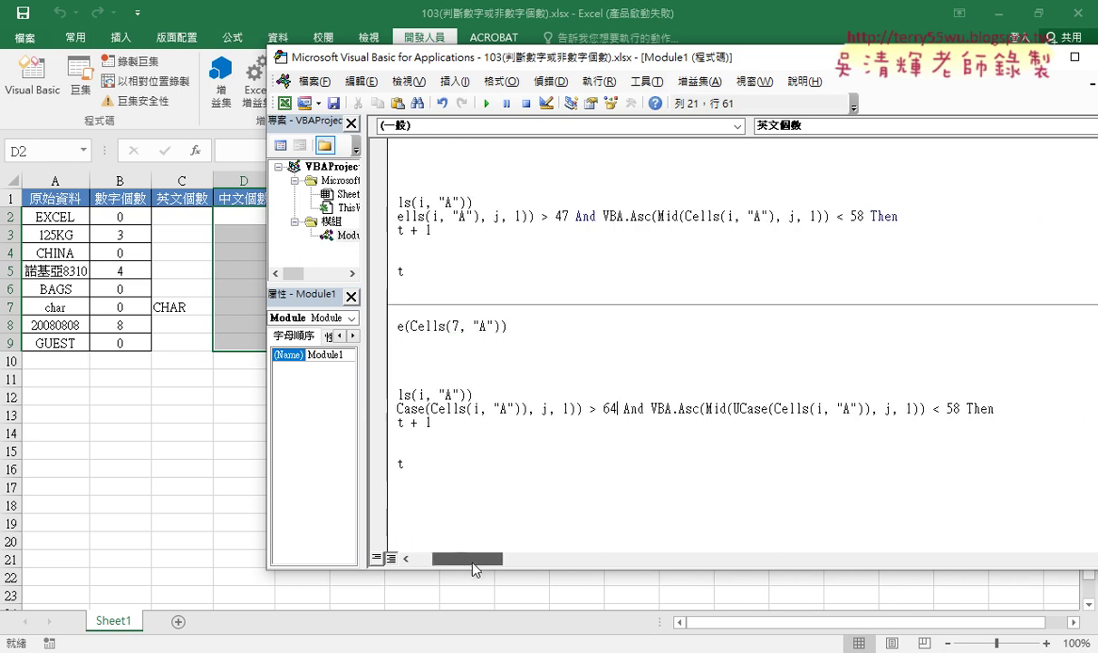
double_click(951, 409)
text(91)
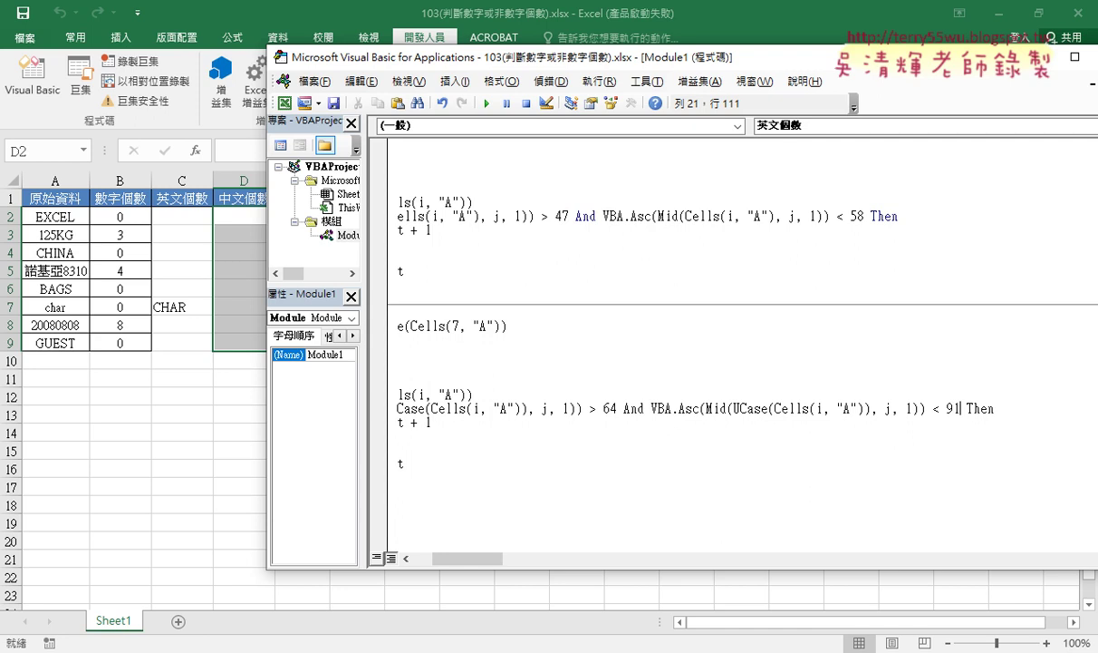
scroll(486, 552, left, 2)
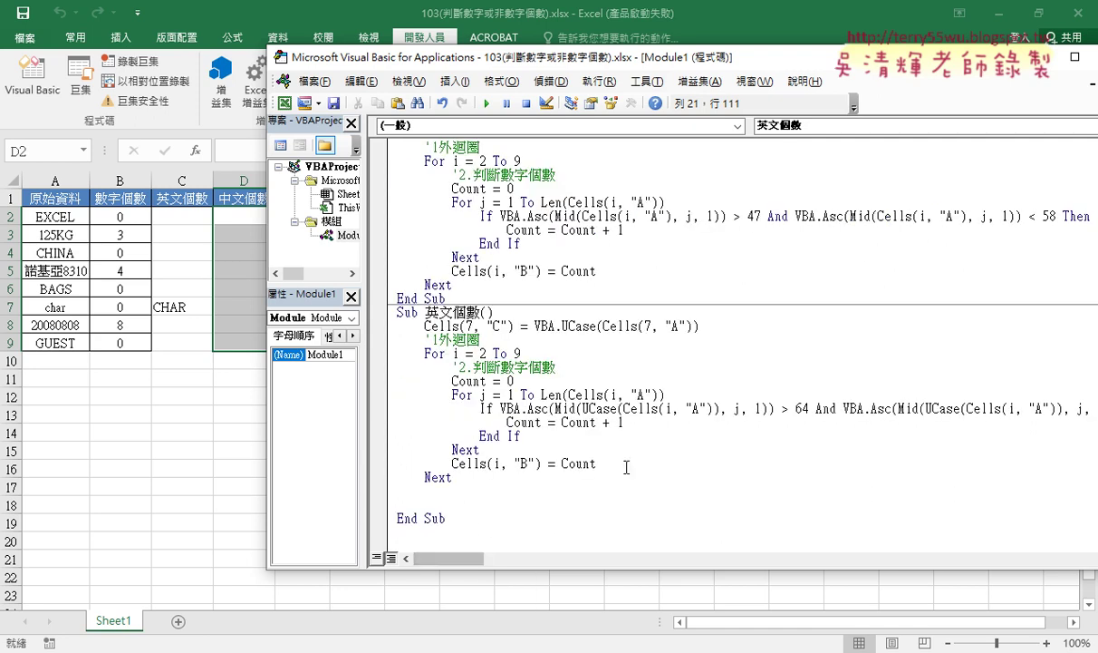
- Delete the extra blank line between Next and End Sub
click(561, 475)
drag(558, 475, 552, 508)
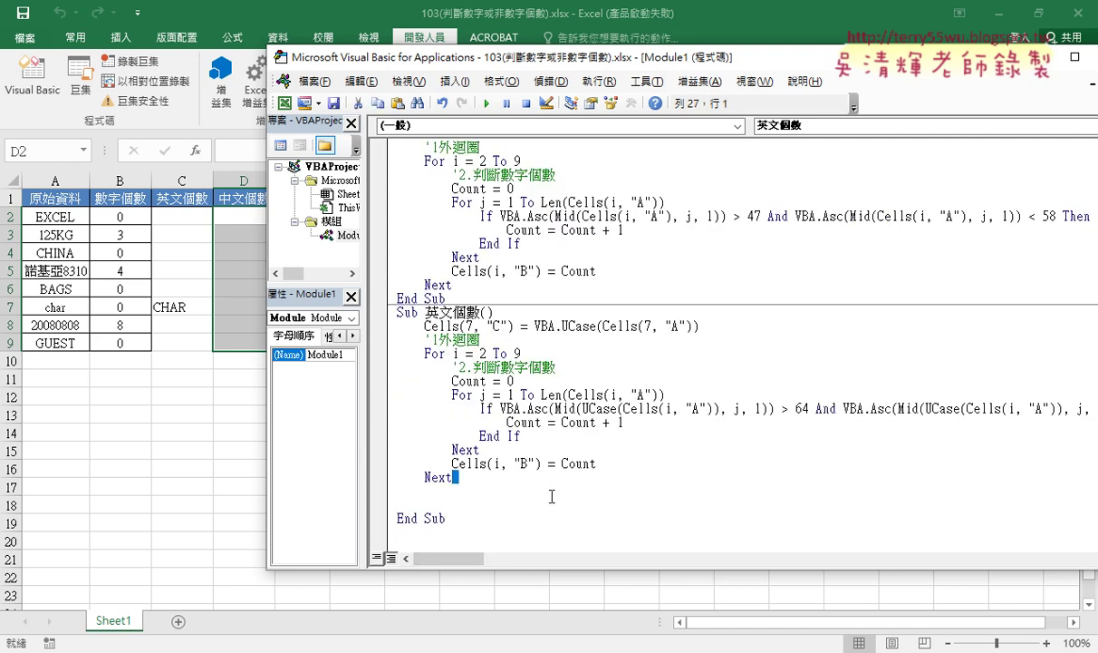
key(Delete)
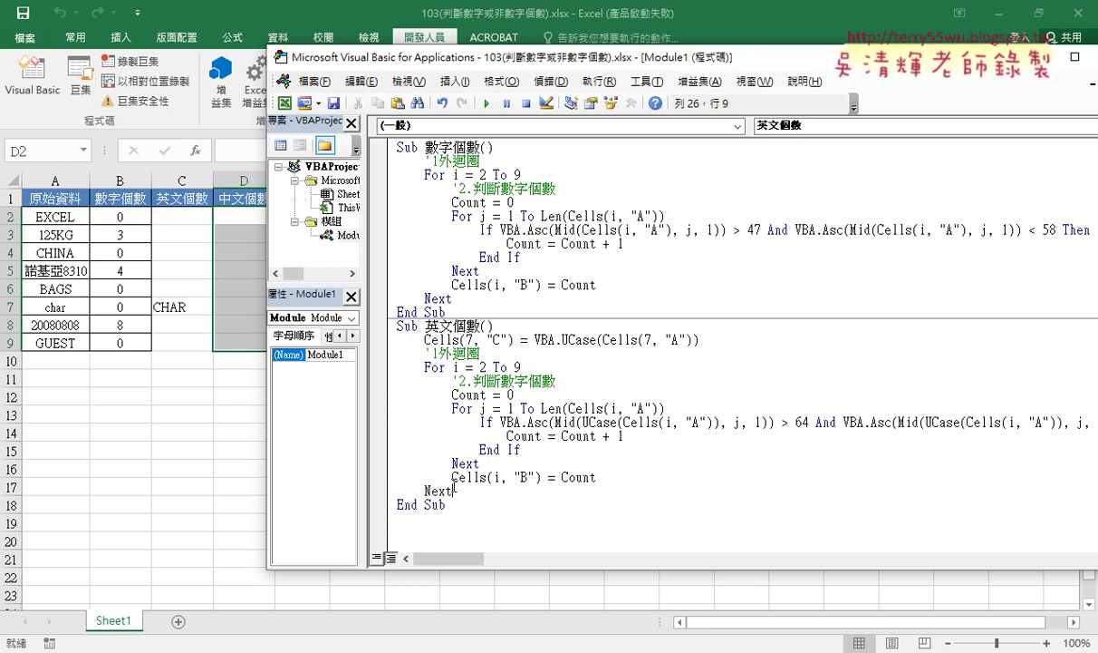
- Comment out the Cells(7, "C") = VBA.UCase(Cells(7, "A")) test line with an apostrophe
drag(700, 339, 415, 347)
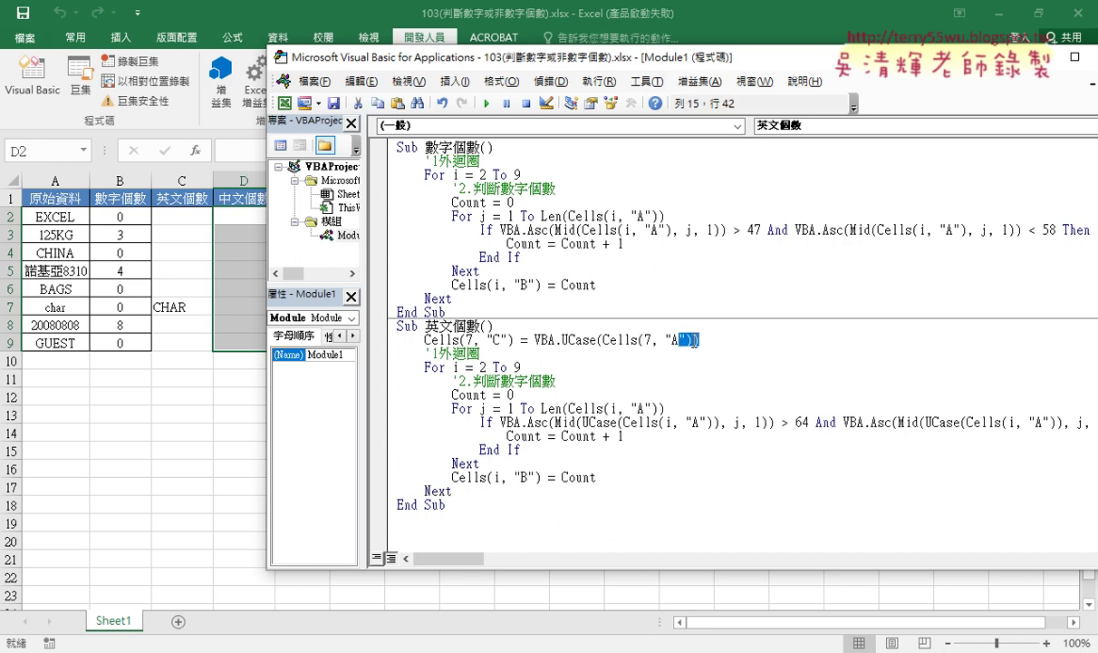
click(415, 346)
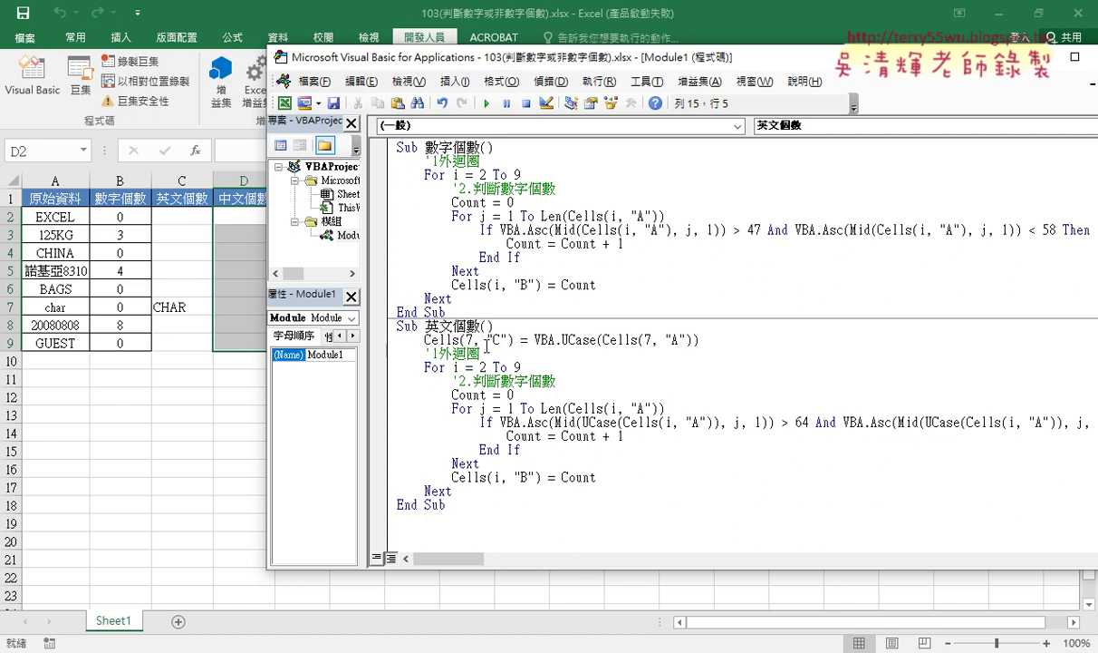
text(ㄘ)
key(BackSpace)
text(')
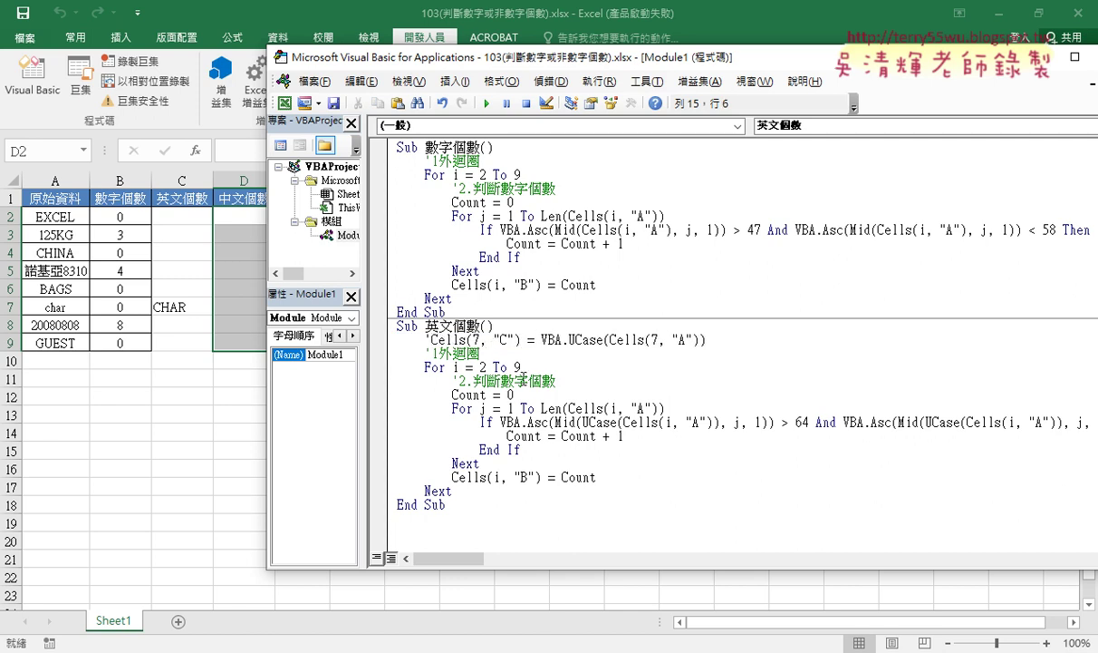
drag(709, 340, 375, 349)
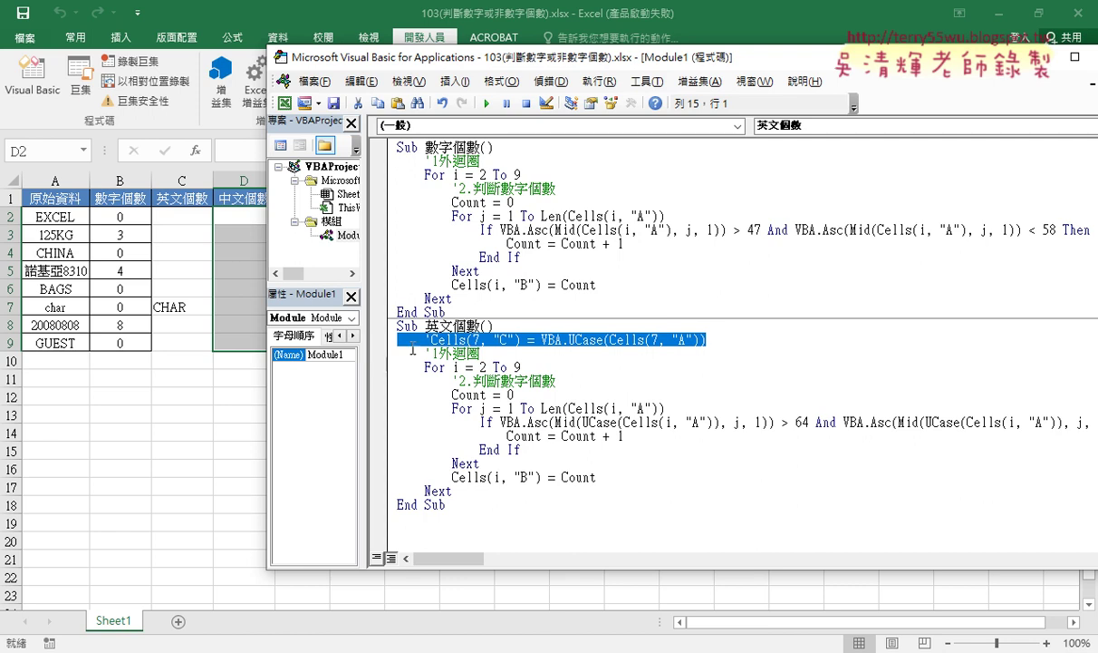
click(555, 422)
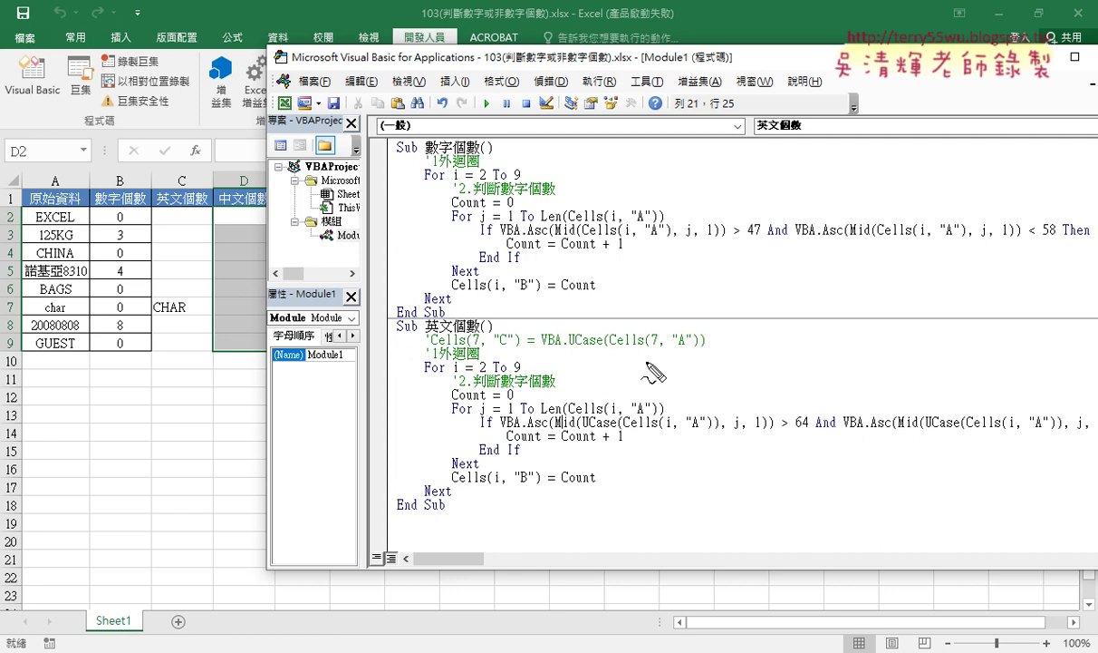
drag(363, 188, 311, 361)
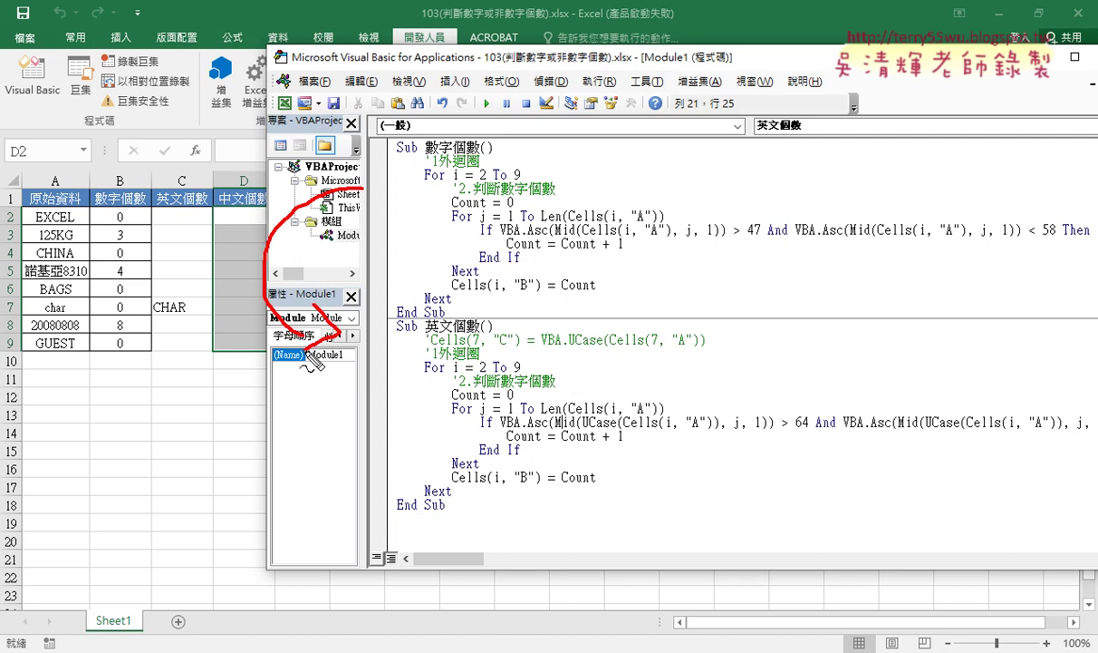
drag(587, 421, 623, 422)
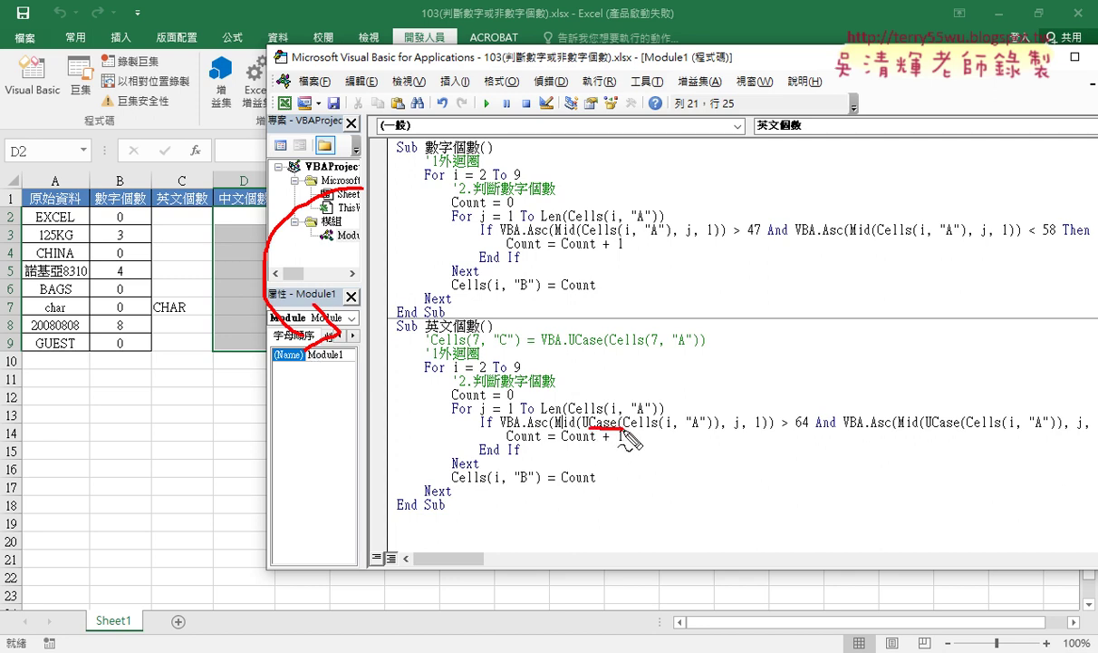
drag(712, 432, 721, 432)
drag(795, 432, 809, 433)
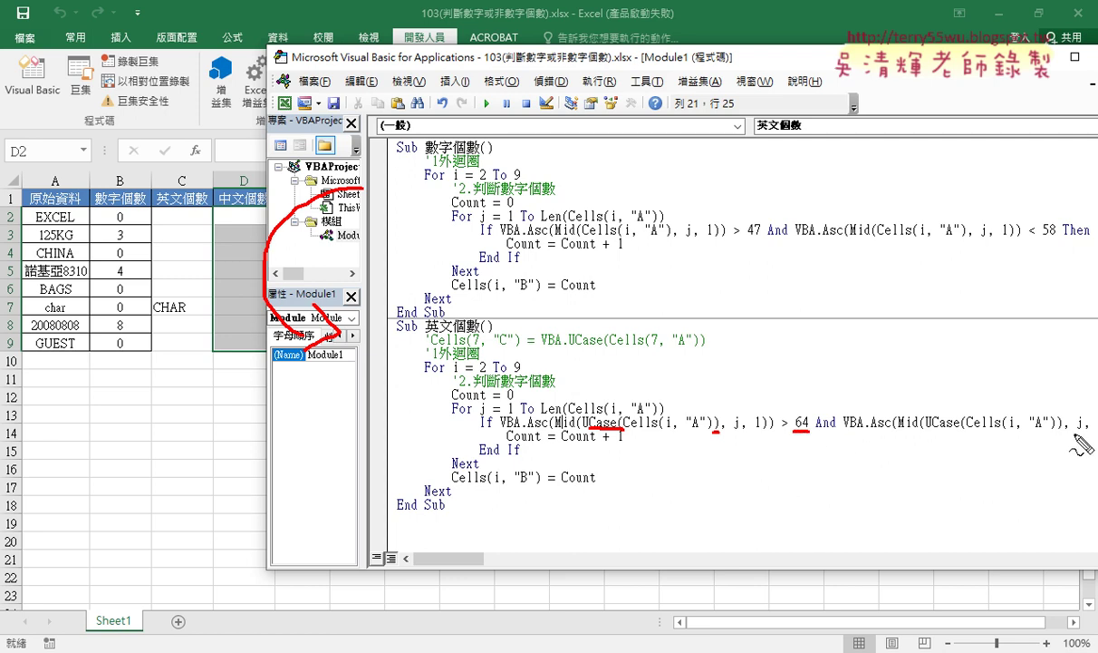
drag(931, 433, 966, 432)
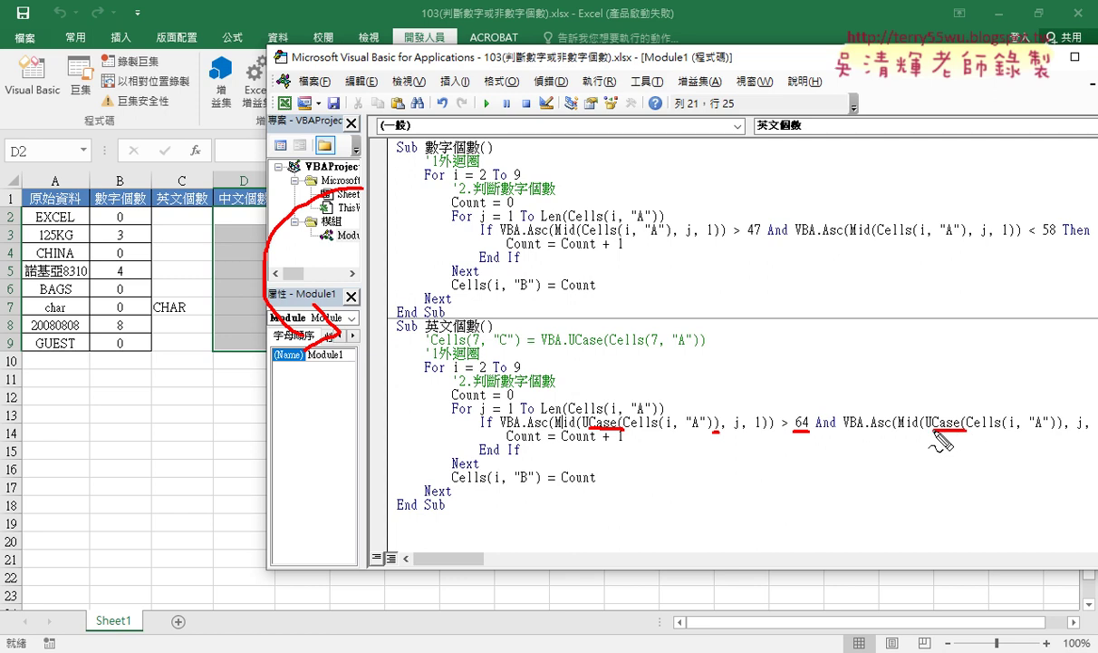
drag(1062, 431, 1048, 431)
drag(172, 176, 194, 192)
mouse_move(118, 163)
mouse_down()
mouse_move(109, 185)
mouse_move(136, 181)
mouse_up()
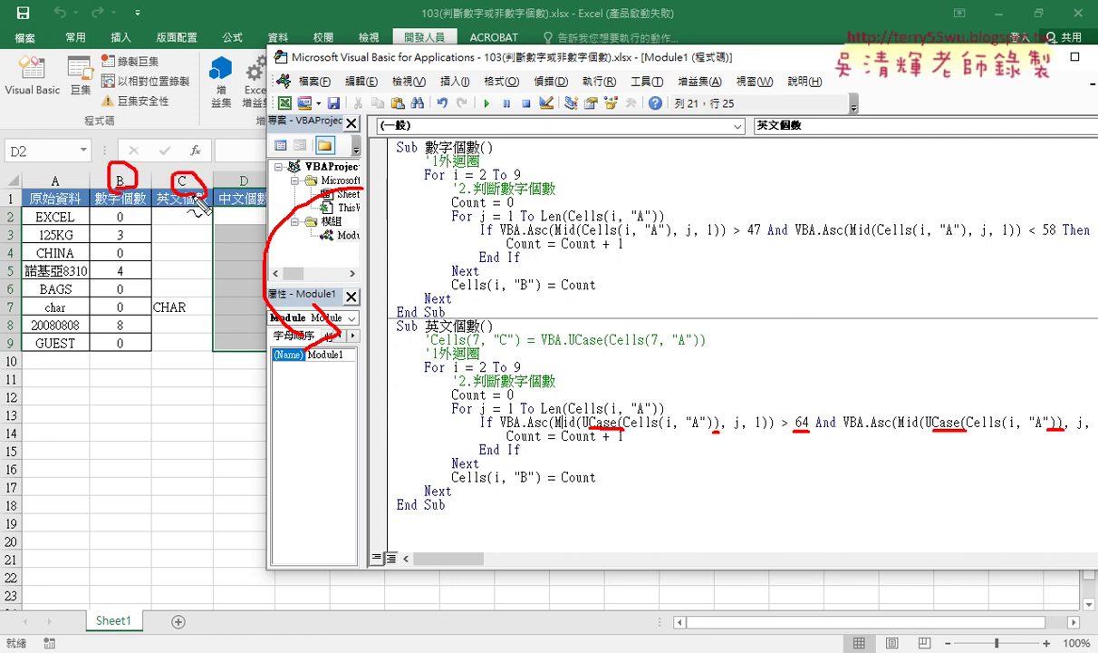
drag(517, 485, 536, 486)
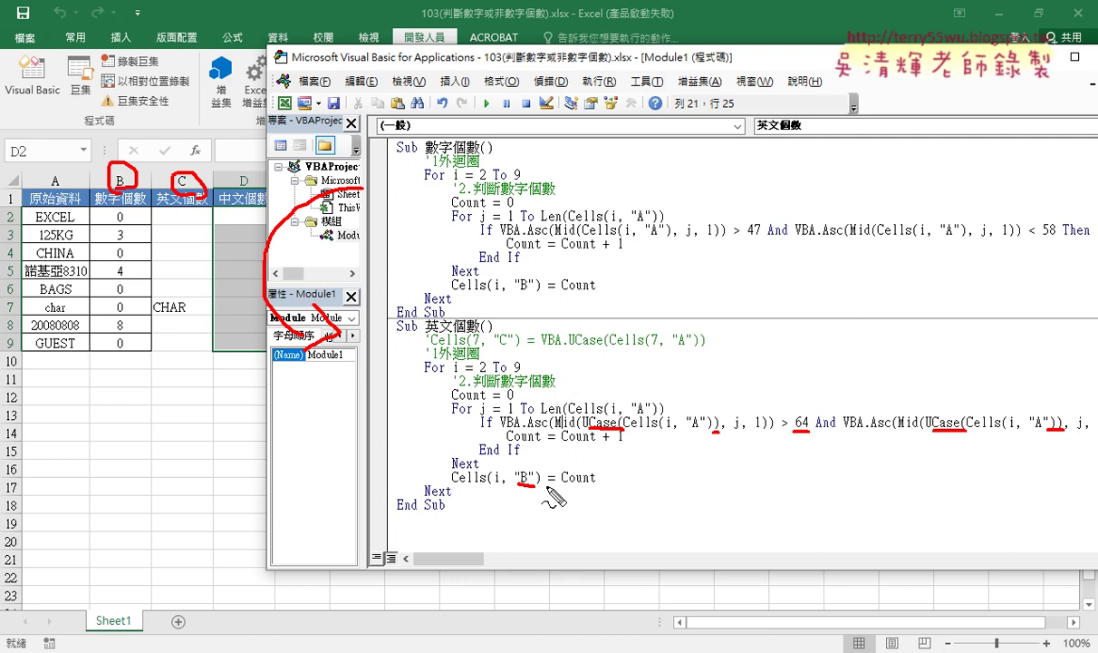
key(Escape)
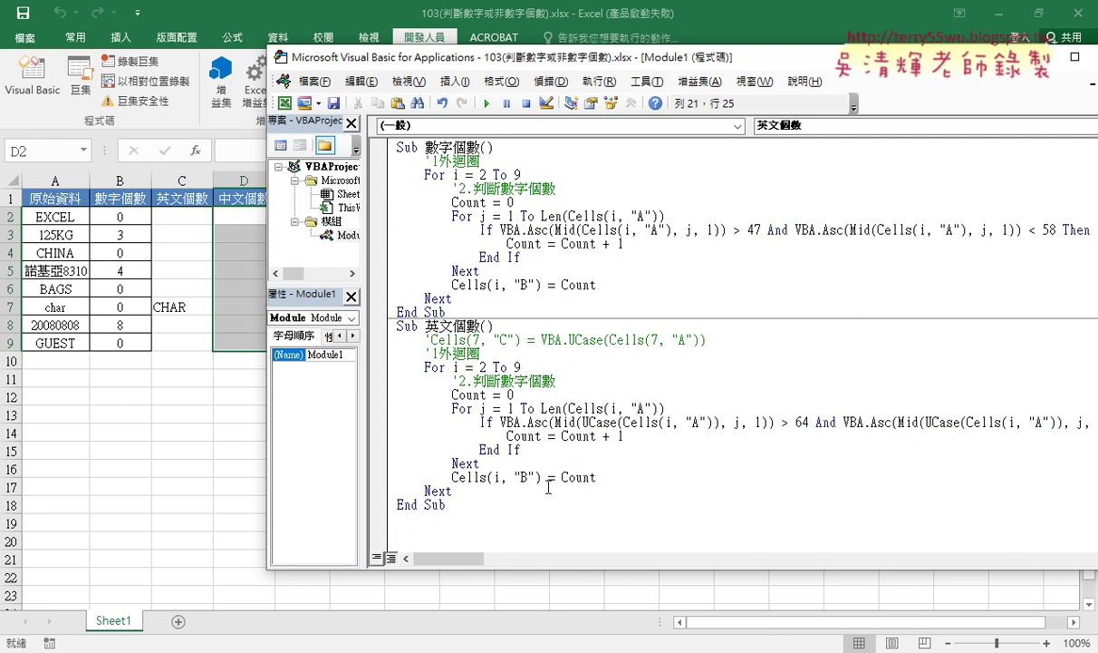
- Change Cells(i, "B") to column C and run 英文個數, filling C2:C9 with 5,2,5,0,4,4,0,5
double_click(523, 477)
text(C)
click(488, 105)
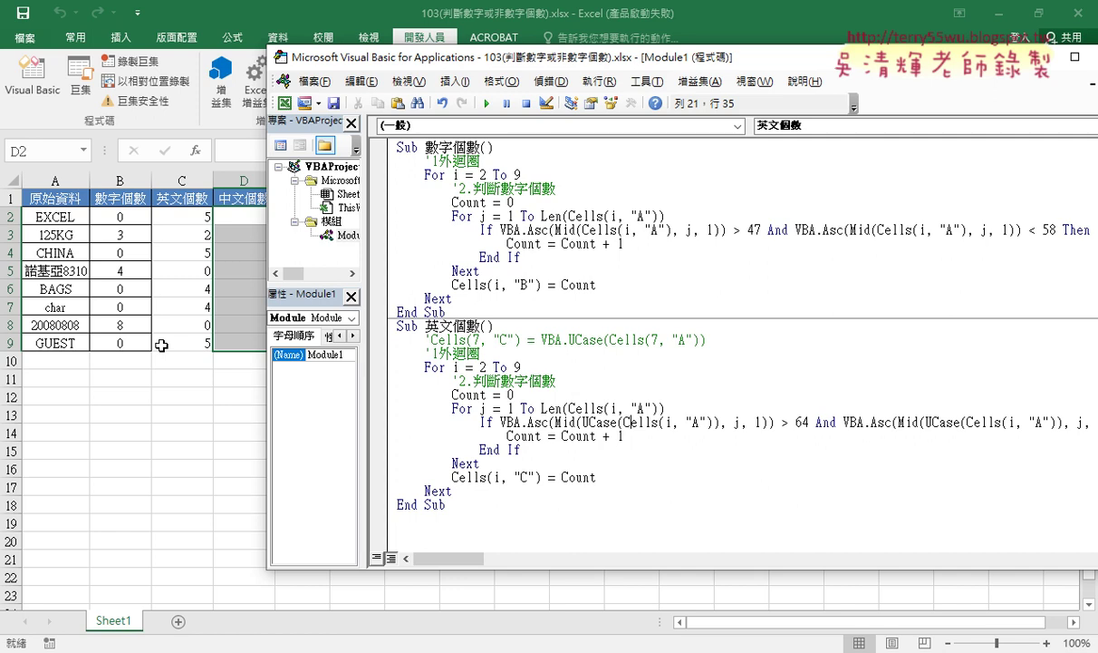
drag(445, 504, 348, 323)
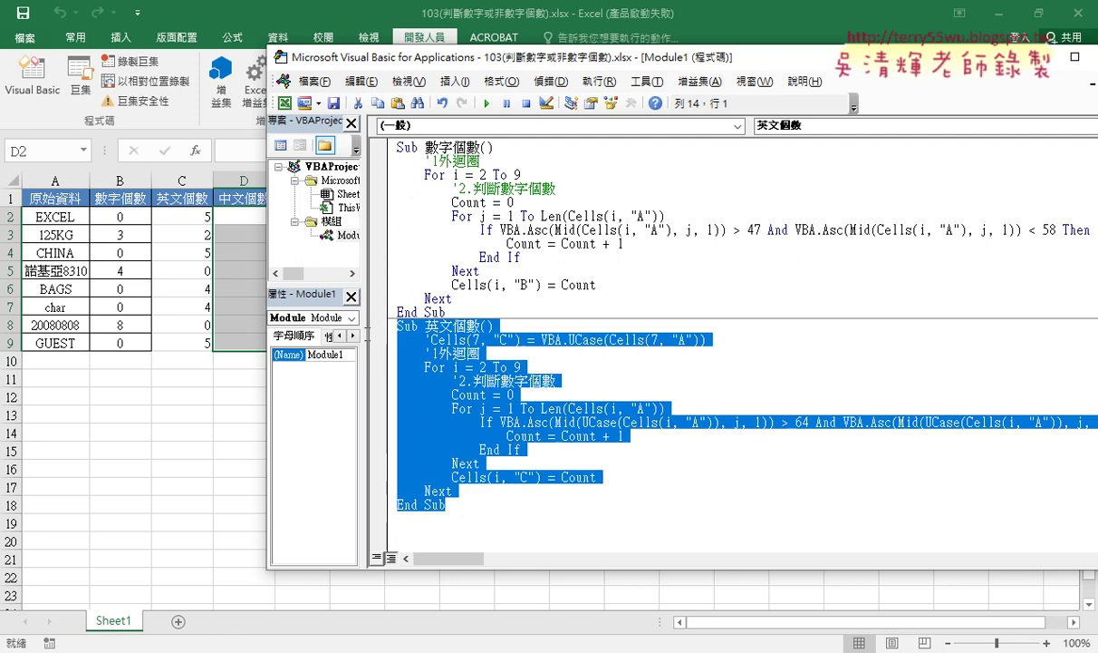
- Copy the 數字個數 procedure and paste it below the last End Sub
drag(446, 311, 370, 156)
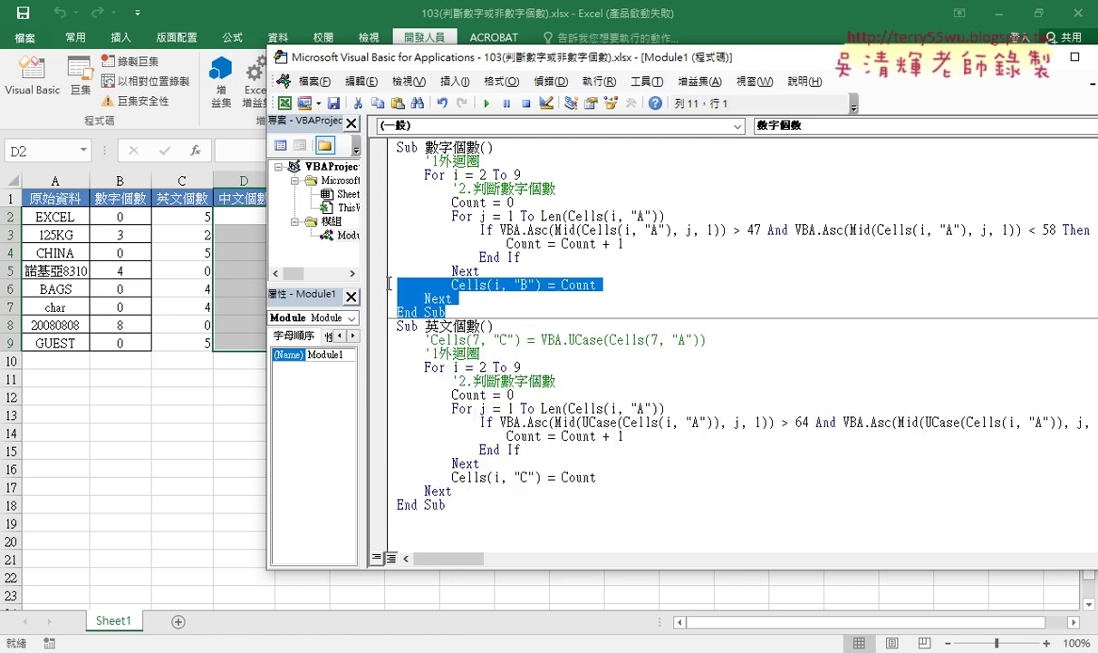
right_click(396, 182)
click(426, 218)
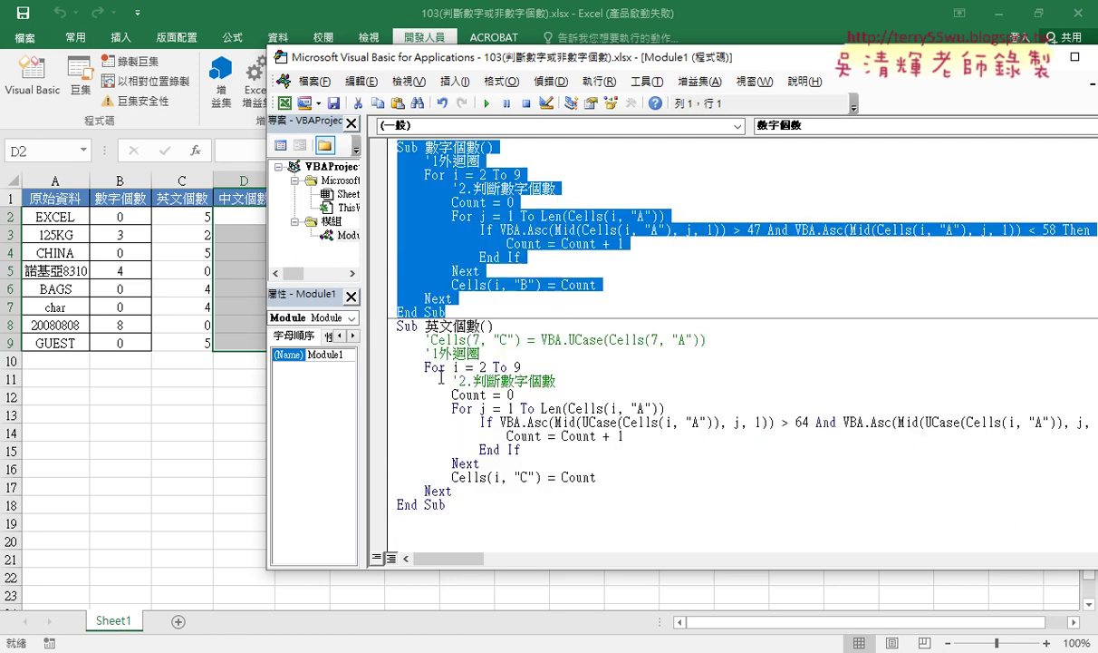
click(411, 518)
key(ctrl+v)
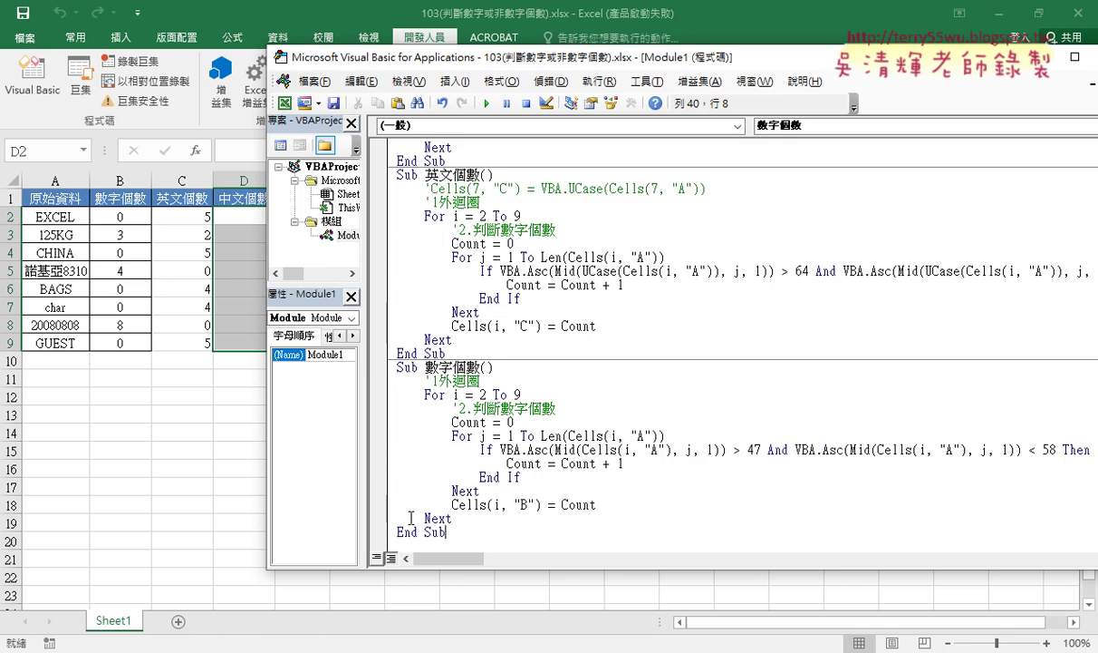
- Rename the copy to 中文個數 and change its target column from B to D
drag(425, 367, 452, 367)
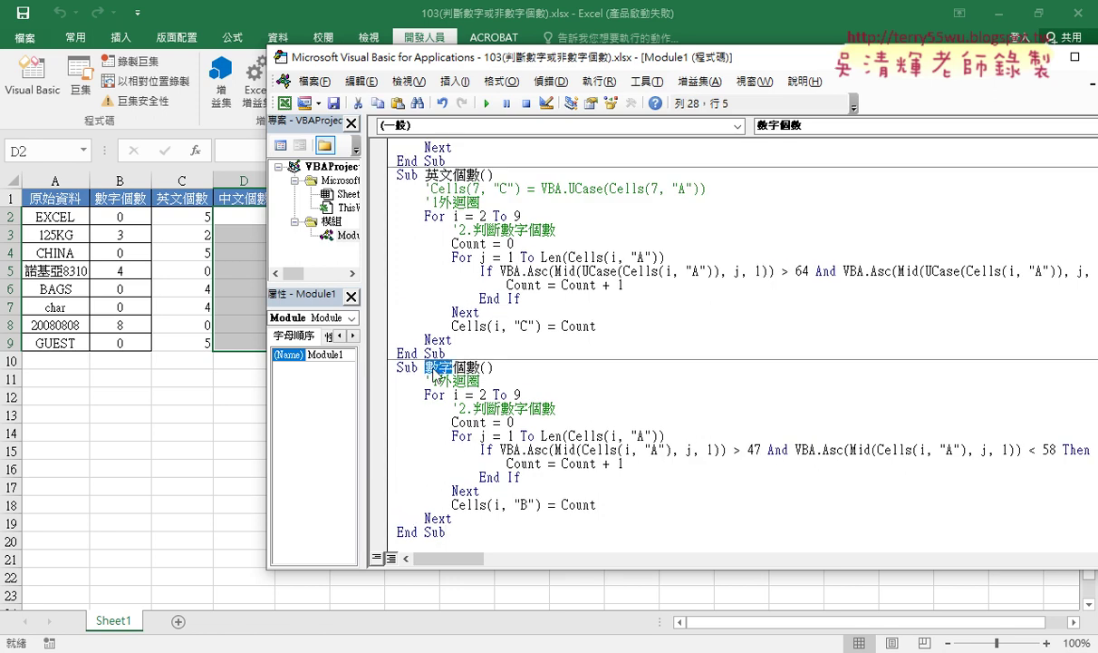
key(Delete)
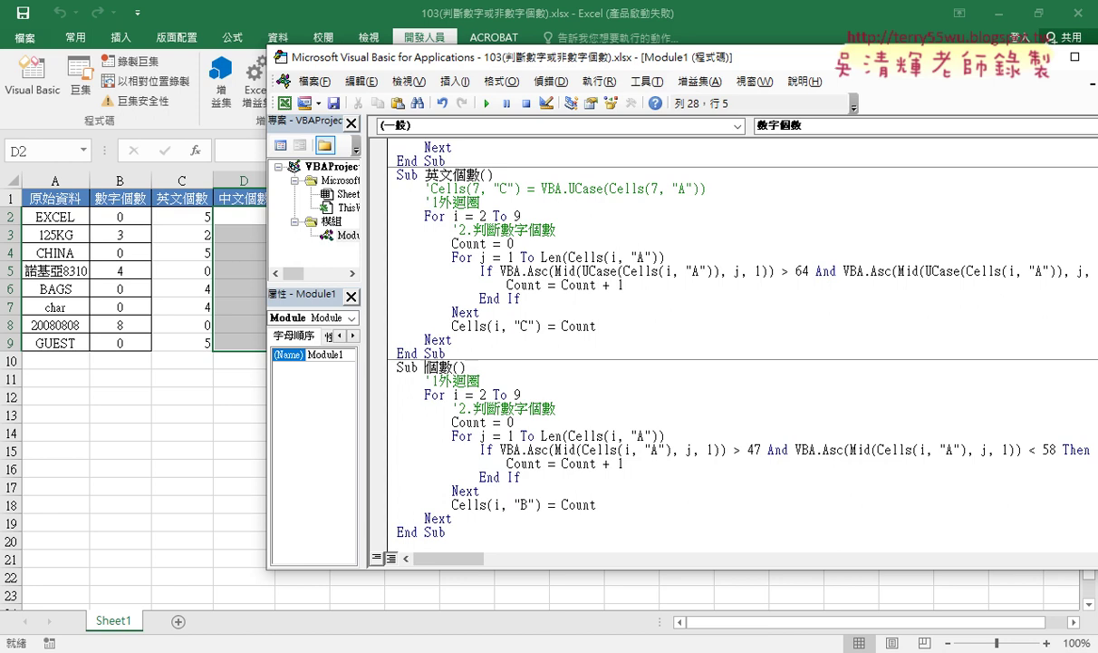
text(中文)
double_click(525, 505)
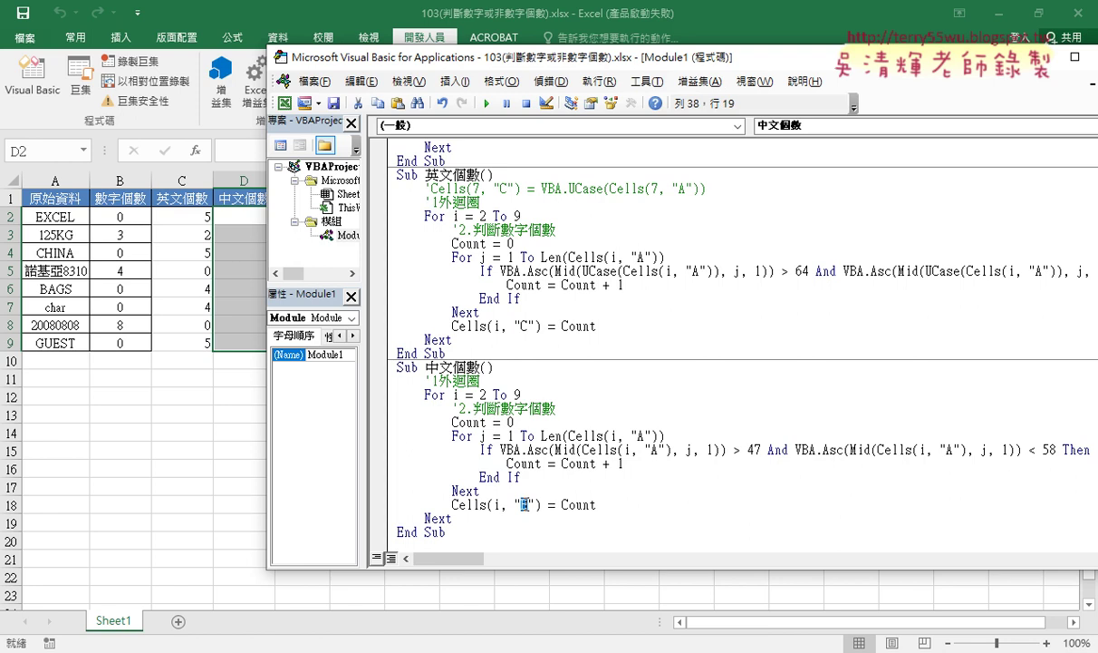
text(D)
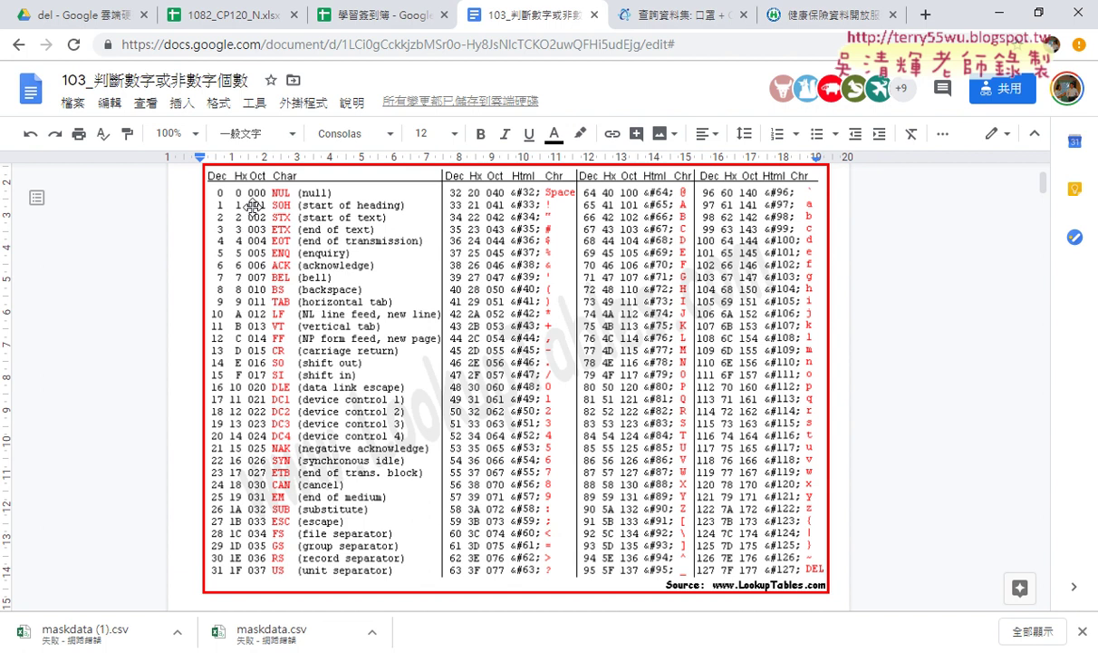
- Mark up the ASCII table's Dec column, value 44 and the DEL row, then return to VBA
drag(229, 185, 159, 185)
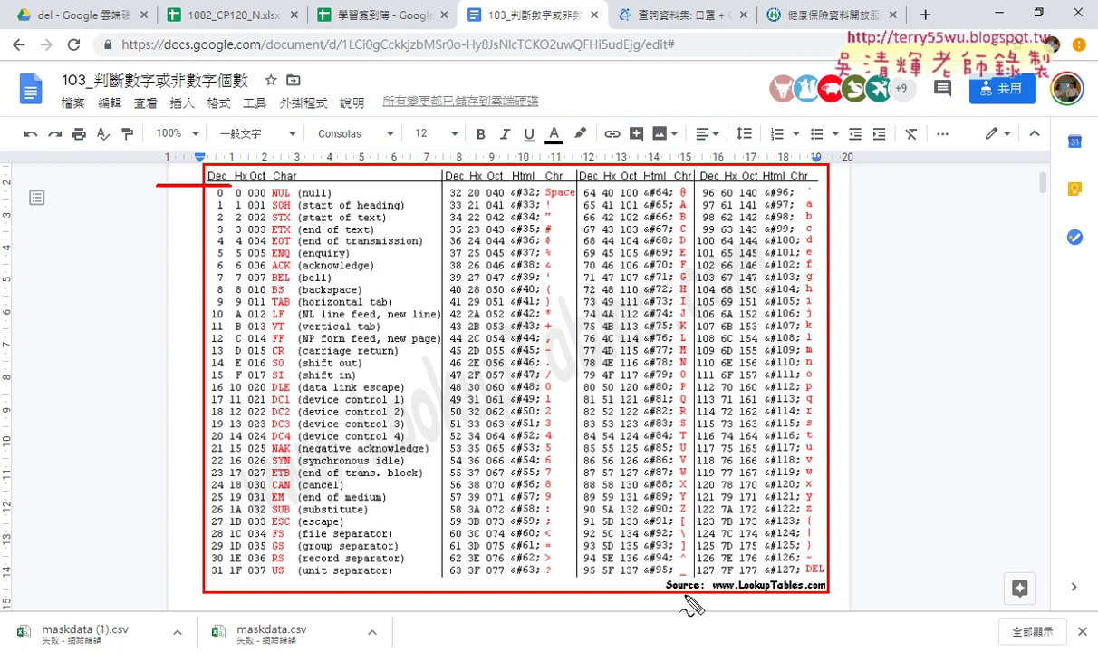
mouse_move(779, 574)
mouse_down()
mouse_move(864, 575)
mouse_move(846, 613)
mouse_move(869, 602)
mouse_up()
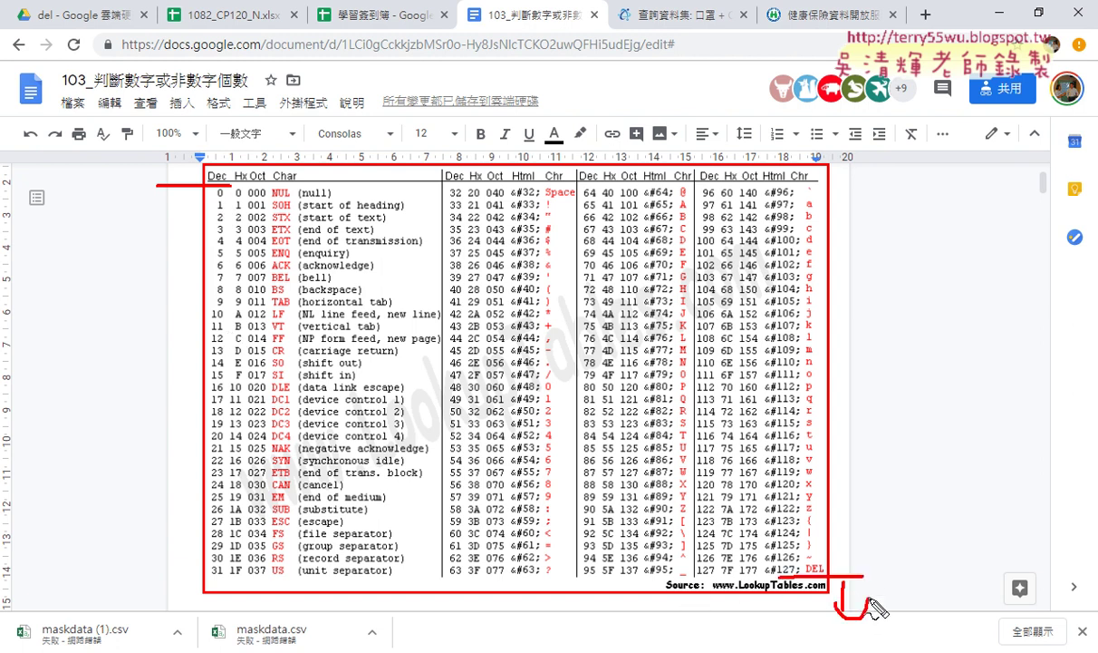
drag(186, 159, 186, 98)
drag(174, 113, 194, 109)
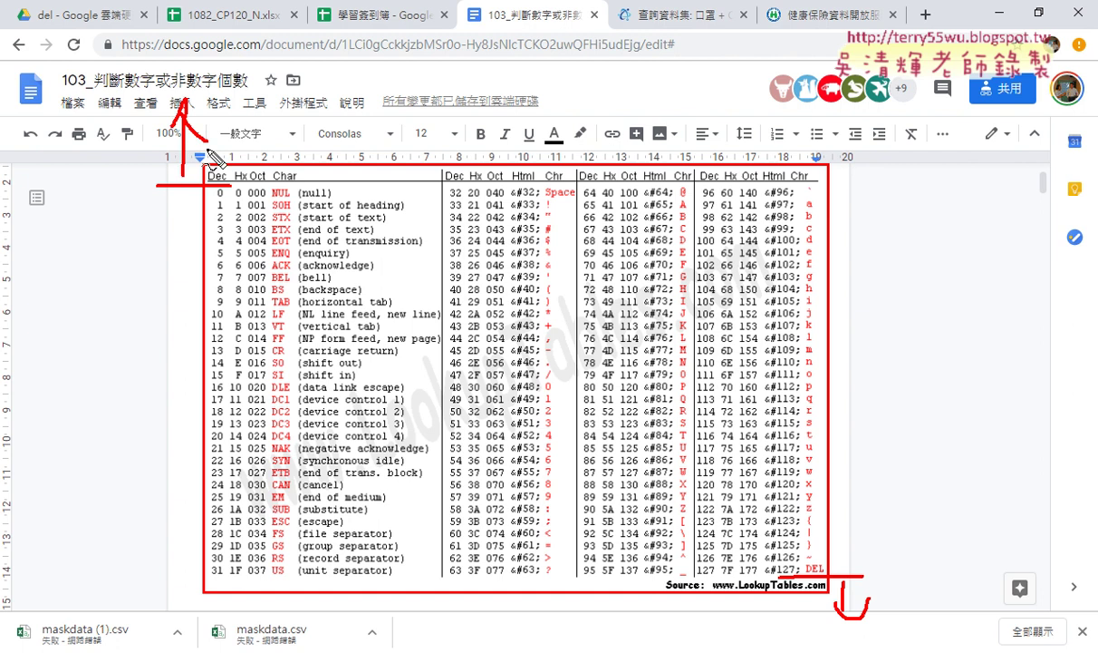
drag(213, 205, 223, 200)
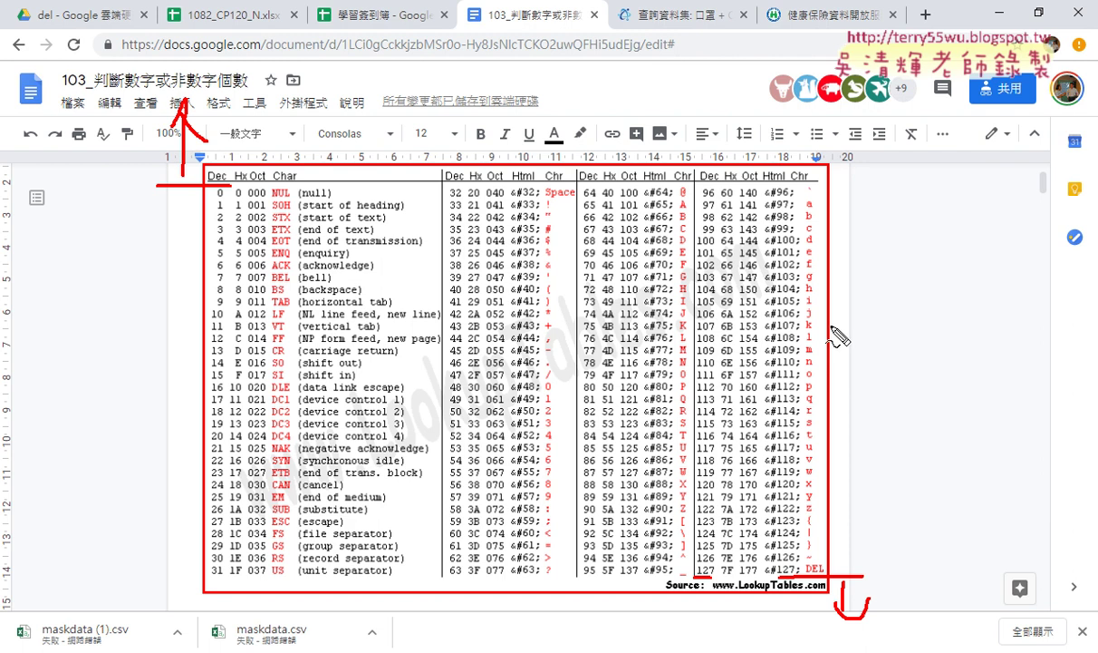
mouse_move(462, 324)
mouse_down()
mouse_move(465, 348)
mouse_move(513, 337)
mouse_up()
drag(525, 380, 441, 379)
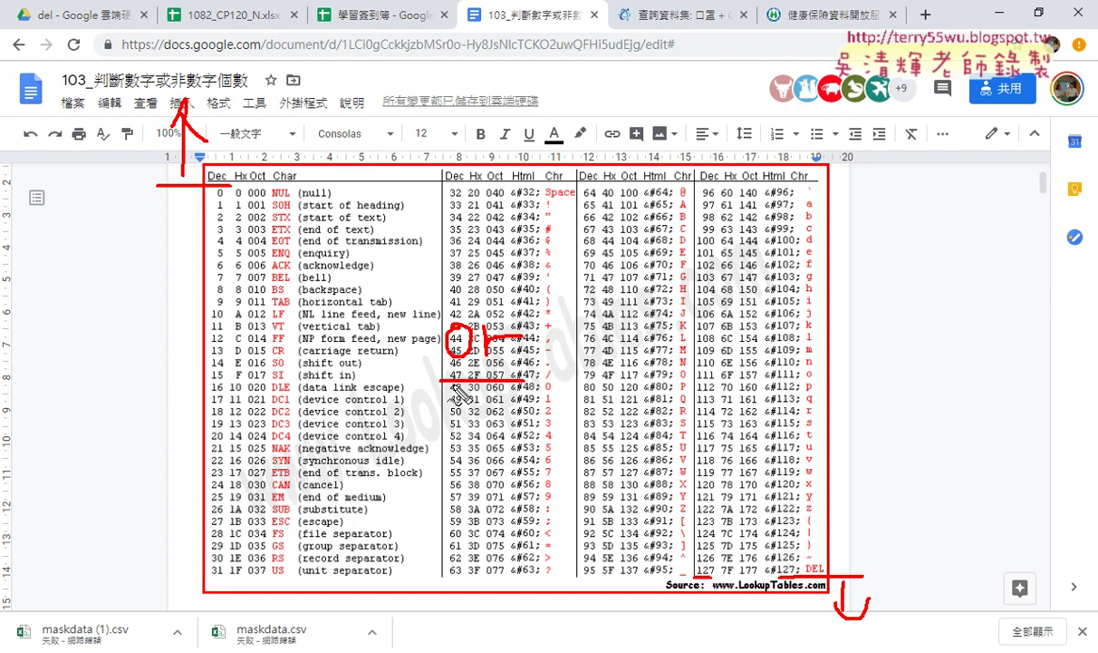
key(Escape)
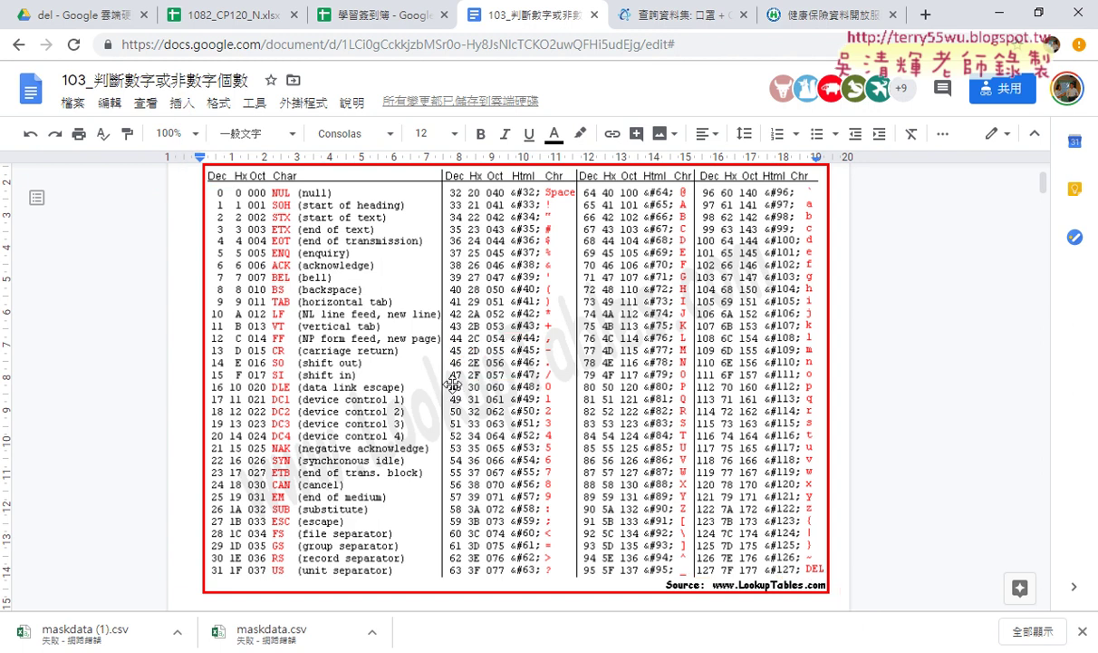
key(alt+Tab)
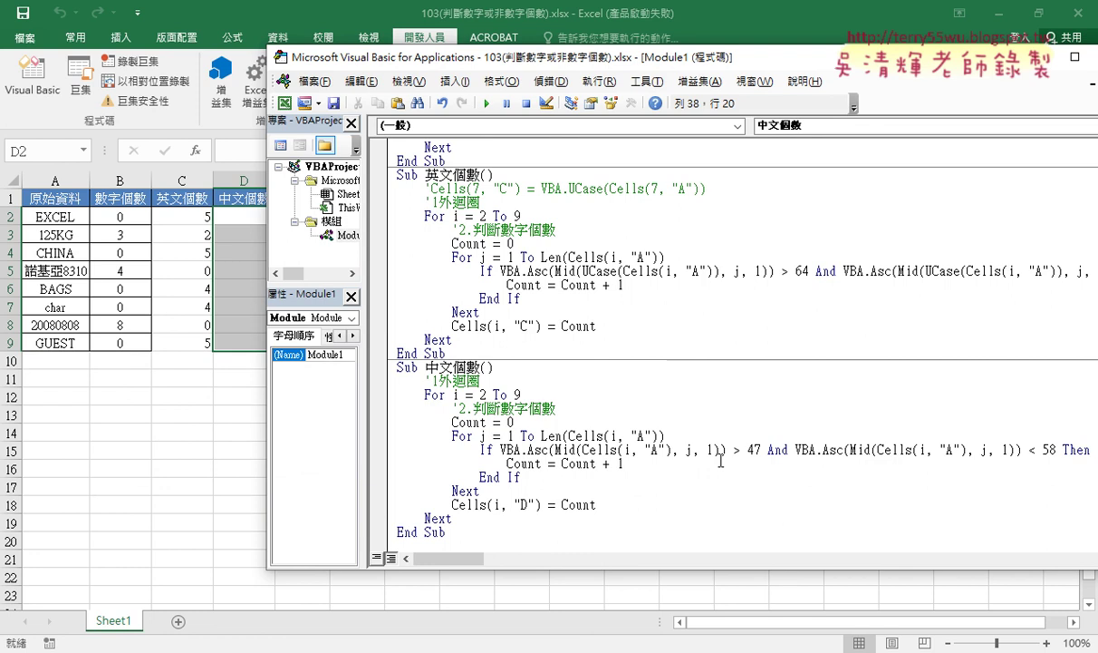
- Change the 中文個數 If condition from > 47 and < 58 to < 0 and > 127
drag(734, 448, 763, 447)
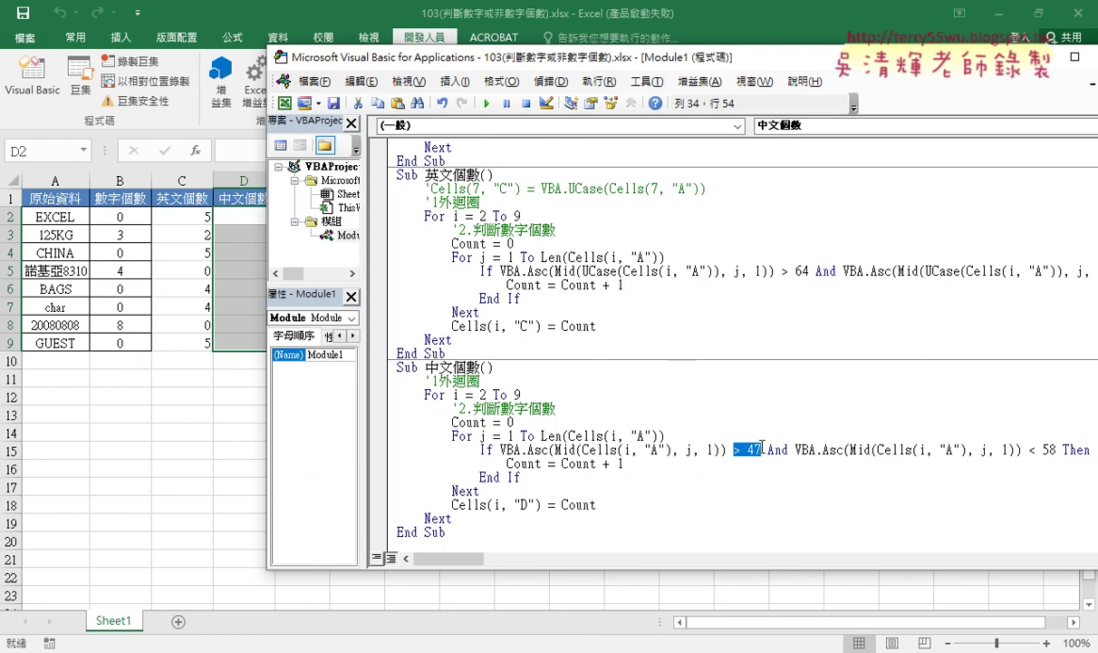
text(<0)
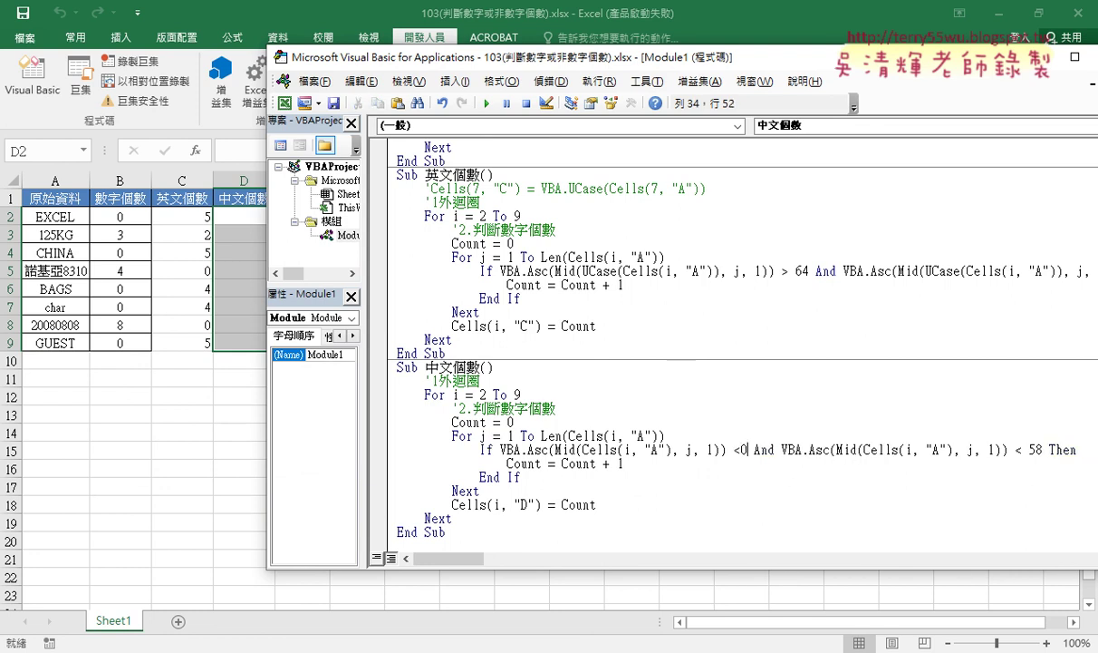
drag(1015, 451, 1044, 451)
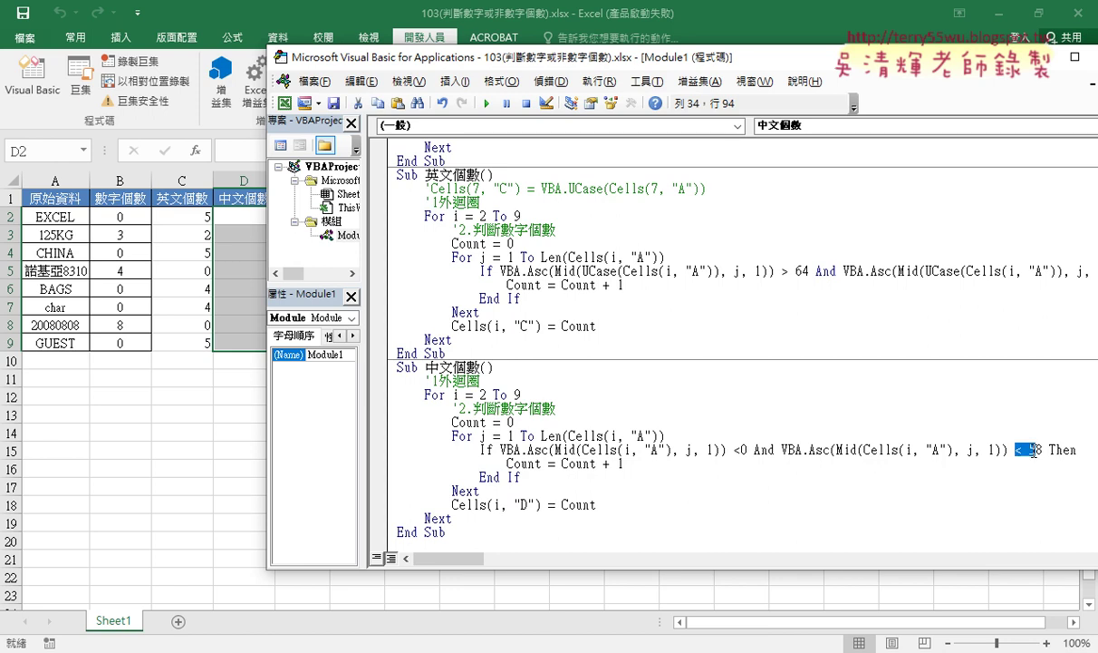
text(>)
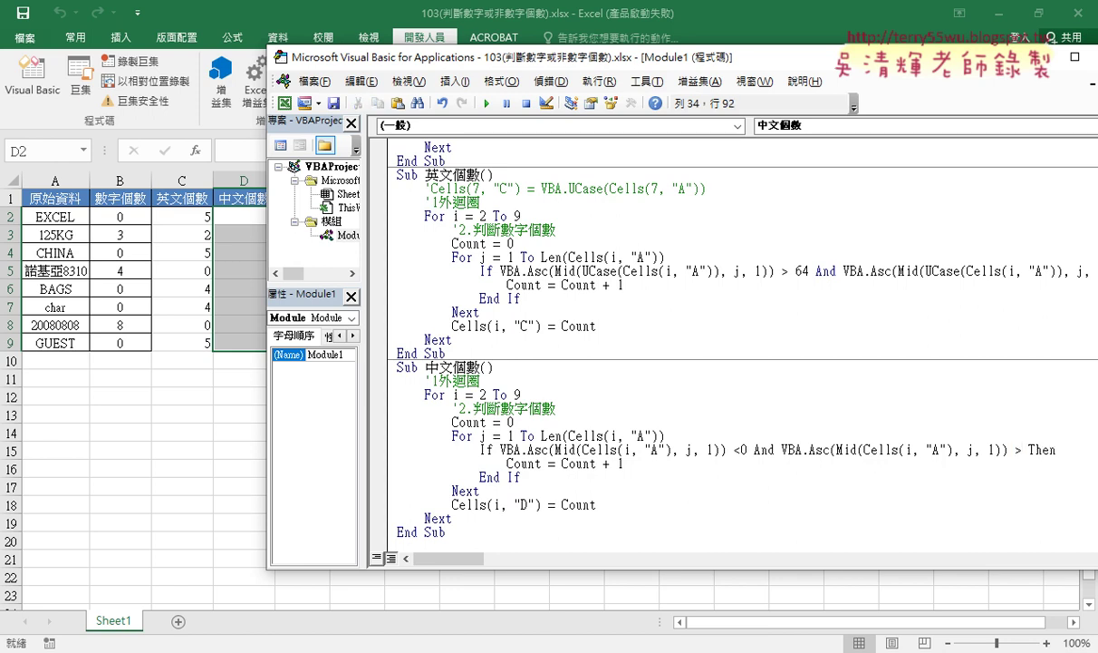
text(127)
click(878, 418)
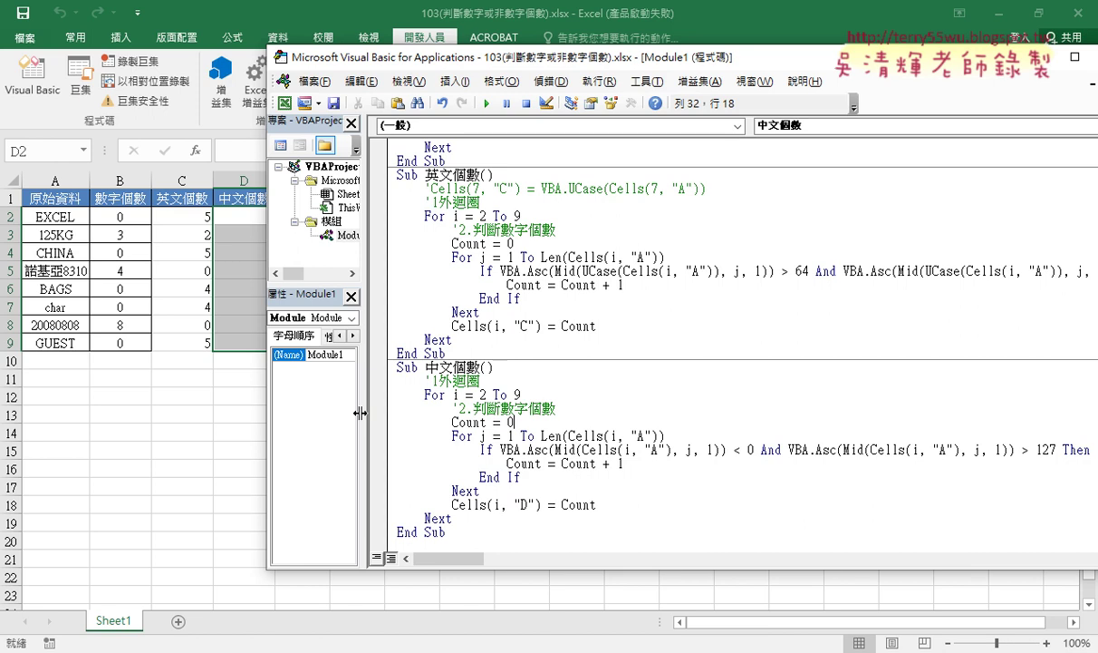
drag(360, 414, 285, 390)
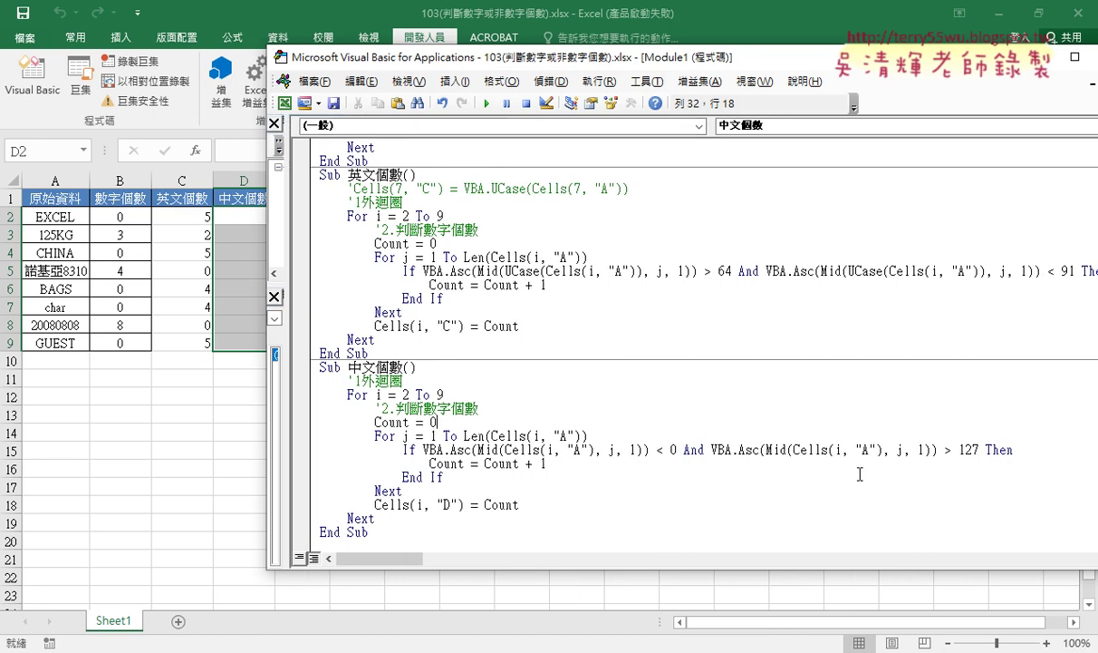
drag(660, 70, 718, 66)
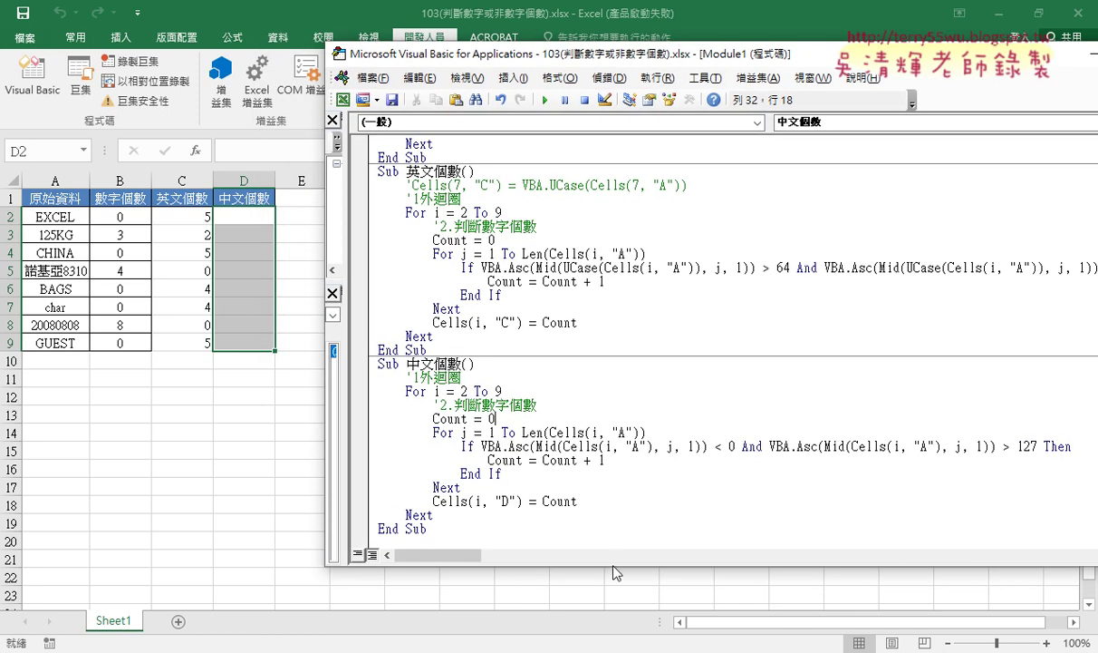
- Enlarge the editor and run 中文個數, which writes 0 into every cell of D2:D9
drag(616, 565, 617, 606)
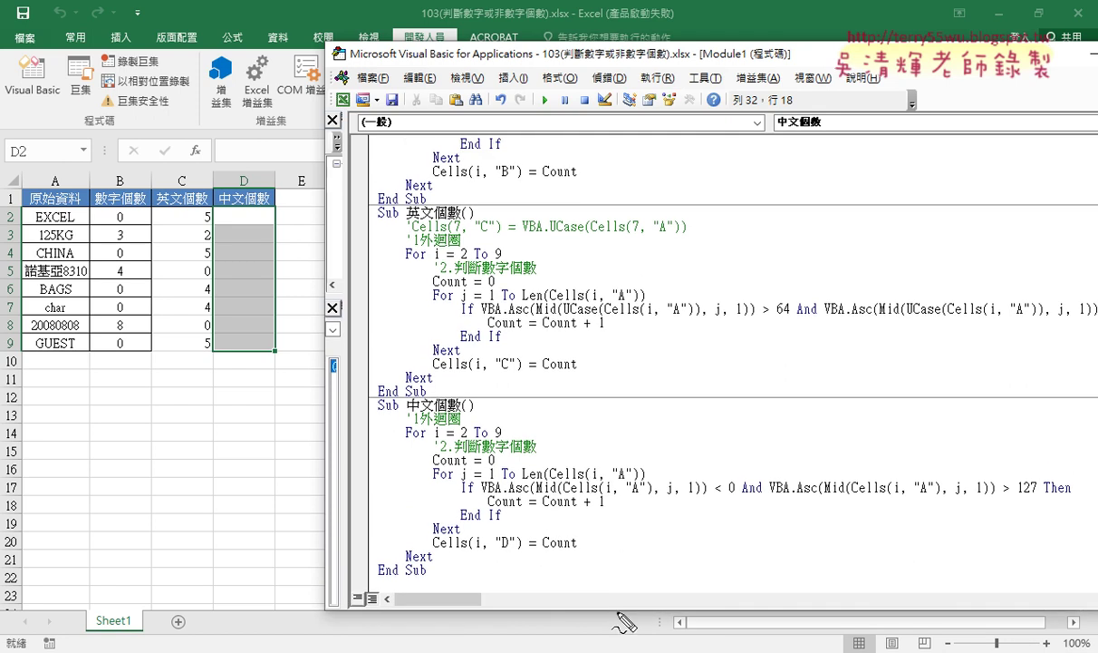
mouse_move(383, 154)
mouse_down()
mouse_move(296, 213)
mouse_move(367, 467)
mouse_up()
drag(495, 551, 516, 550)
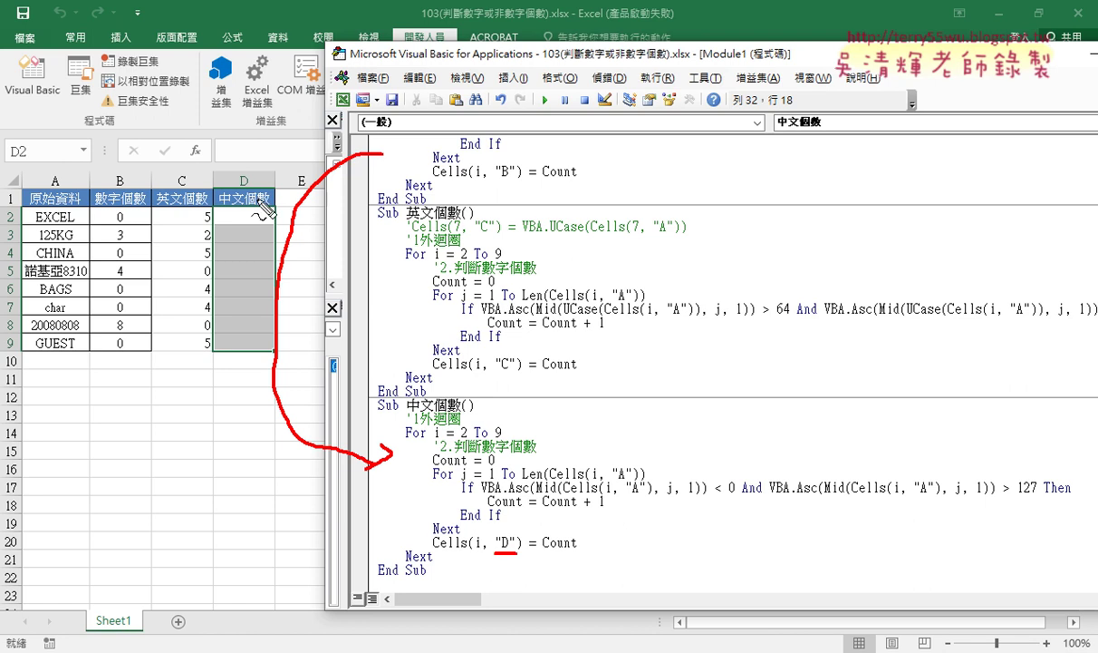
drag(249, 174, 238, 171)
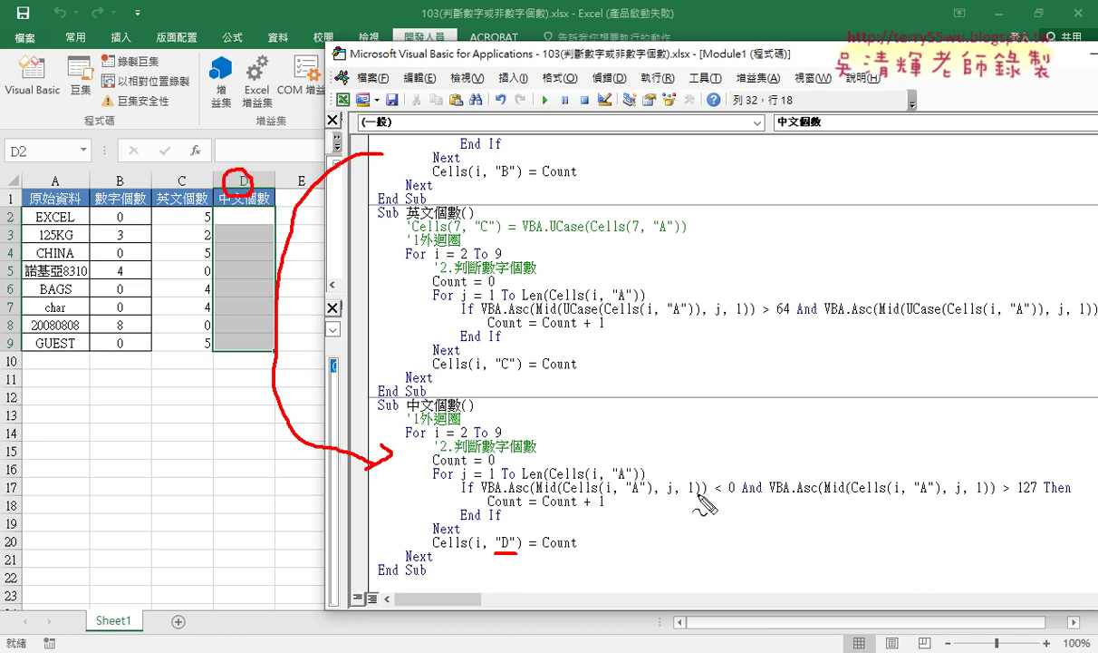
drag(735, 497, 713, 499)
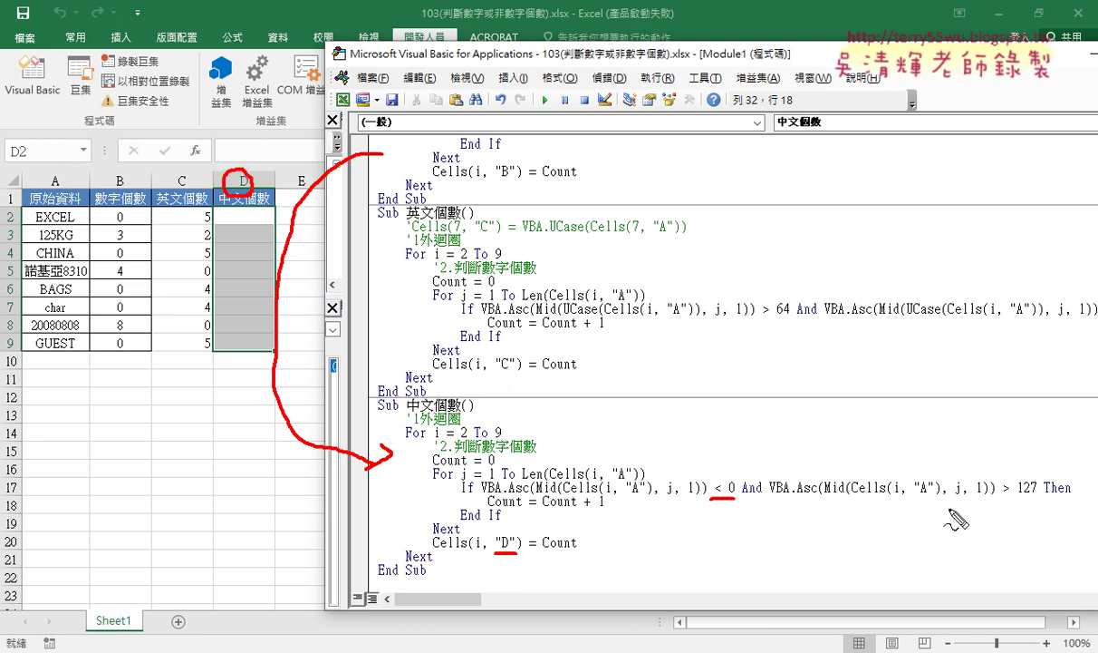
drag(1038, 496, 1000, 503)
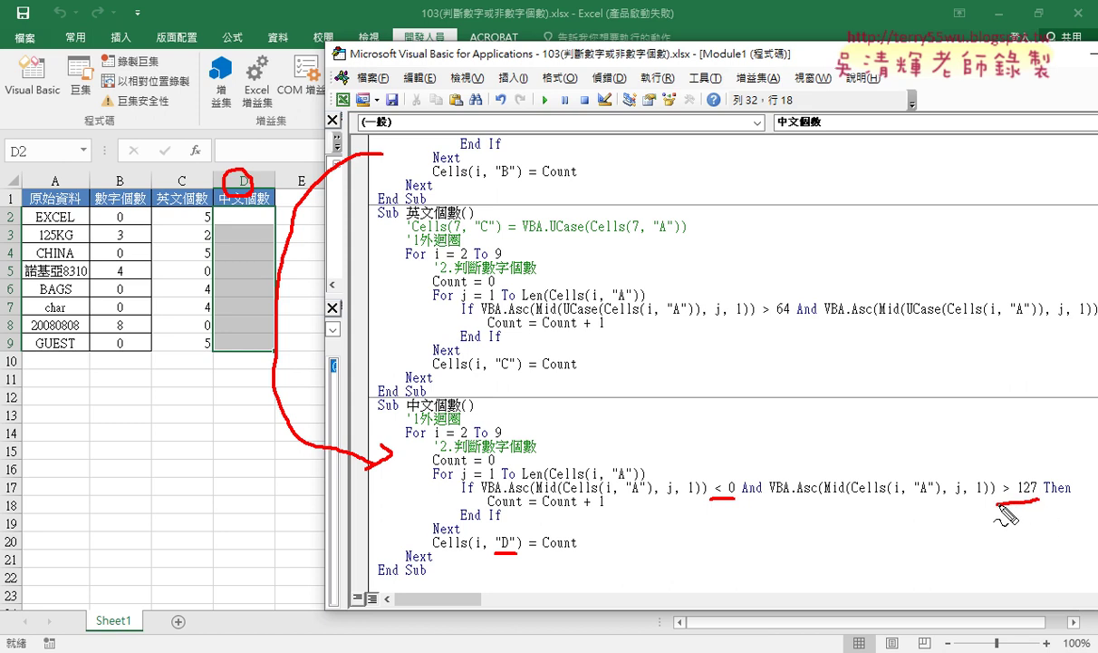
key(Escape)
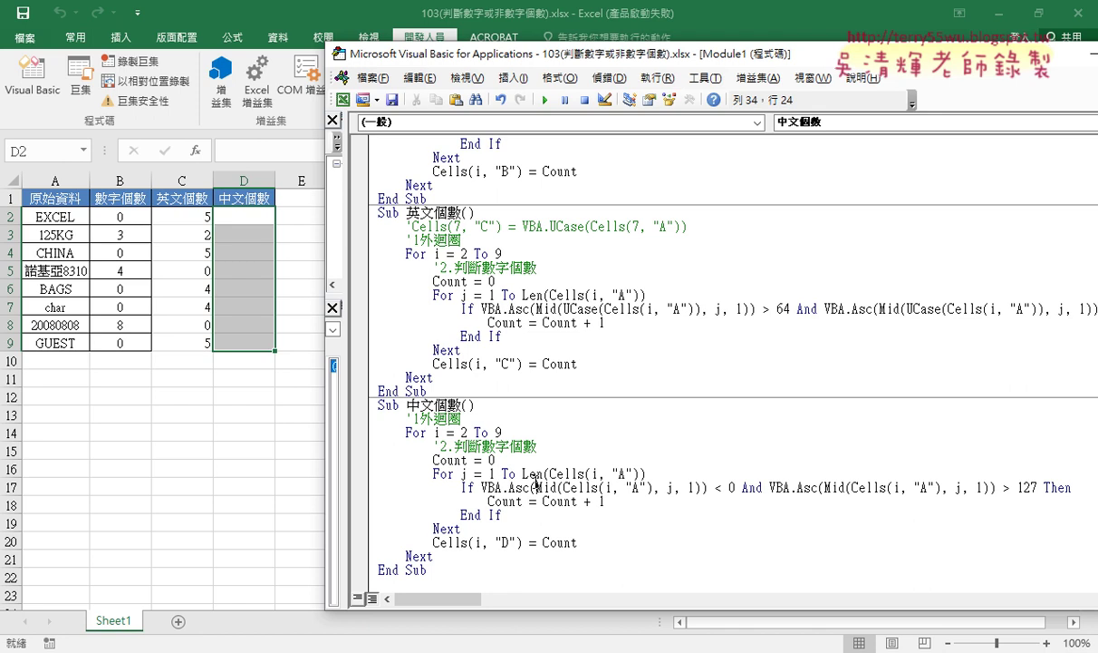
click(547, 101)
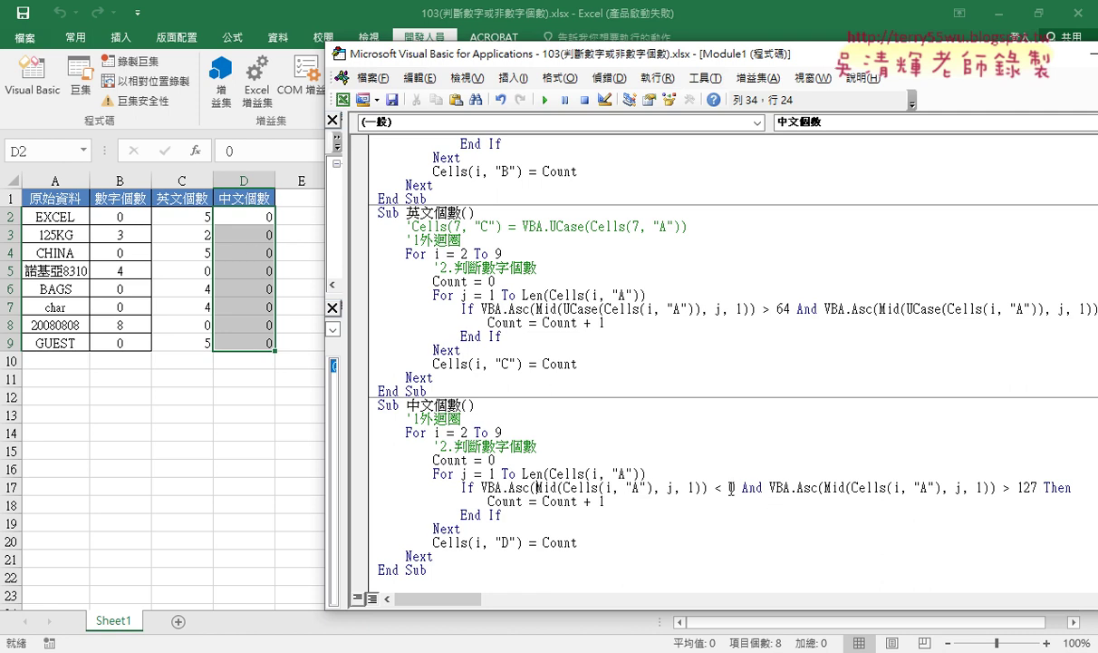
drag(735, 490, 715, 490)
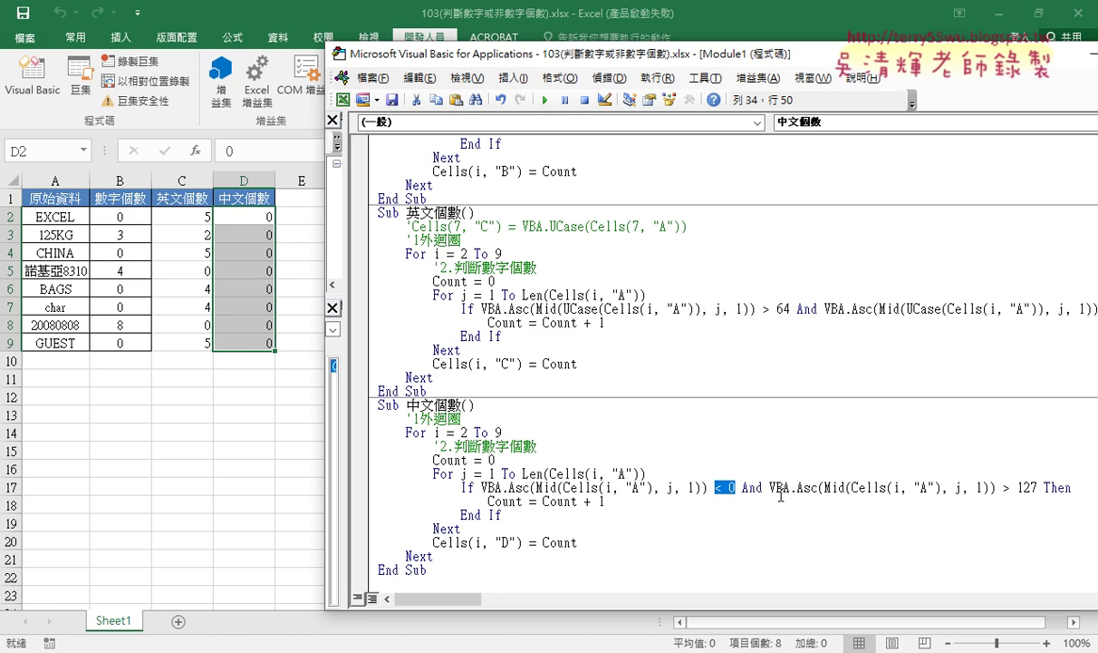
- Replace And with Or in the 中文個數 condition and rerun it so D5 shows 3
click(763, 488)
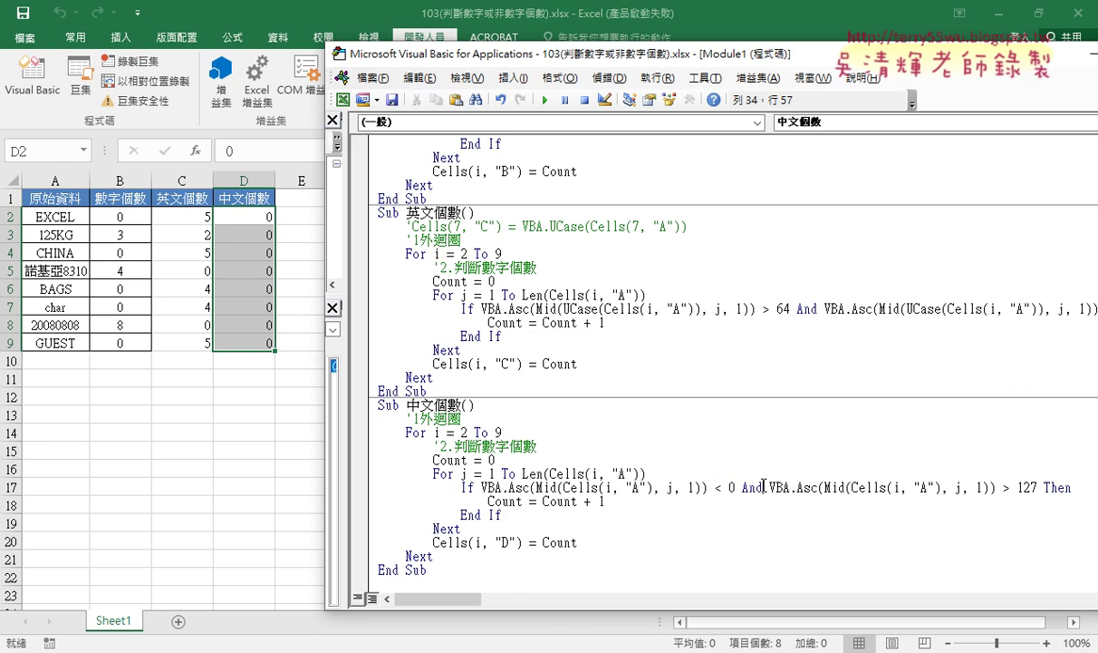
double_click(762, 488)
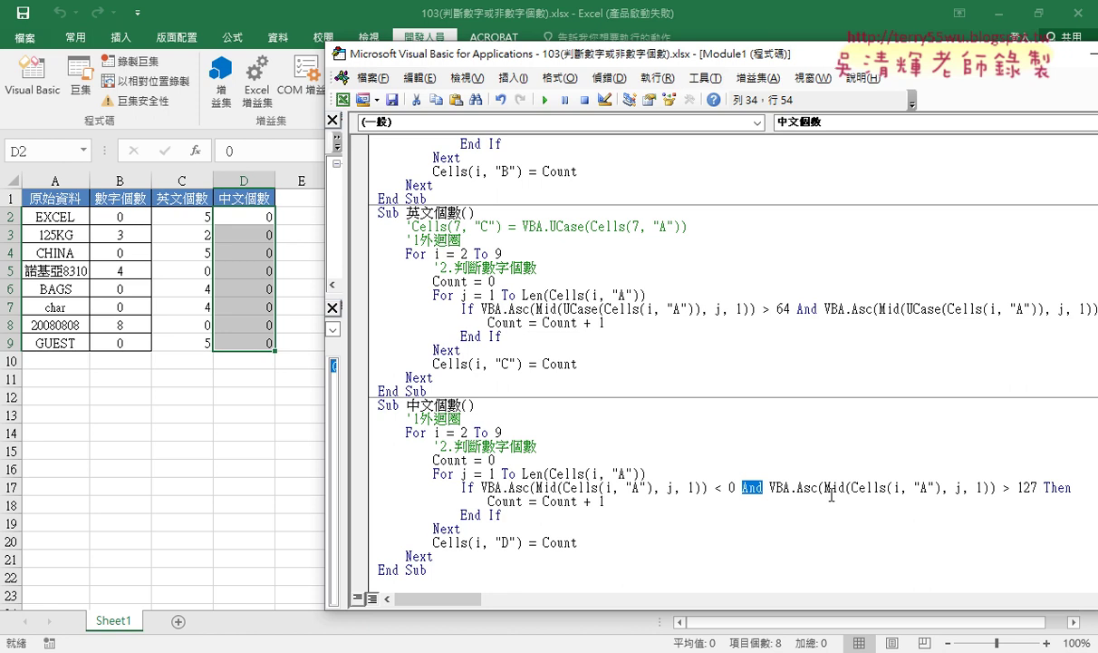
text(o)
key(shift)
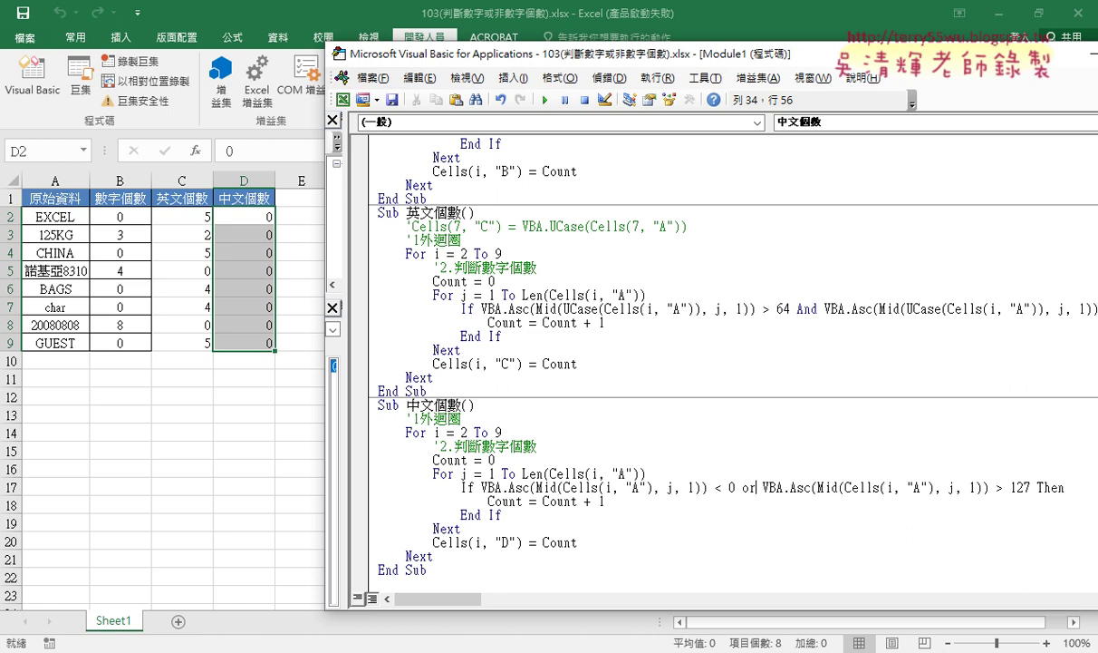
click(497, 459)
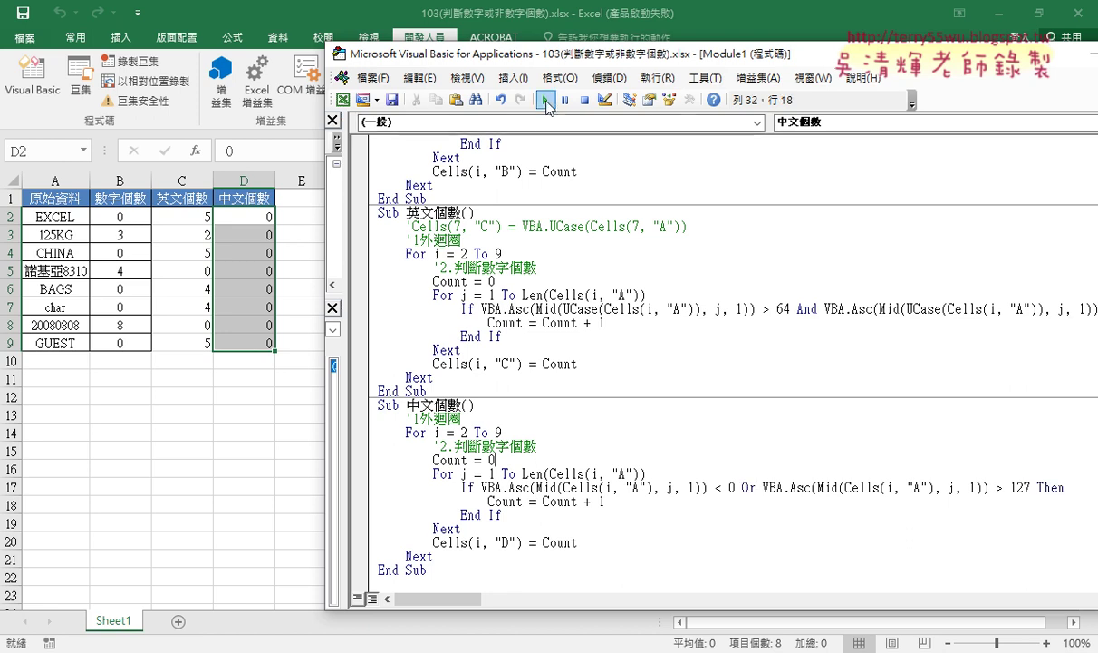
click(547, 101)
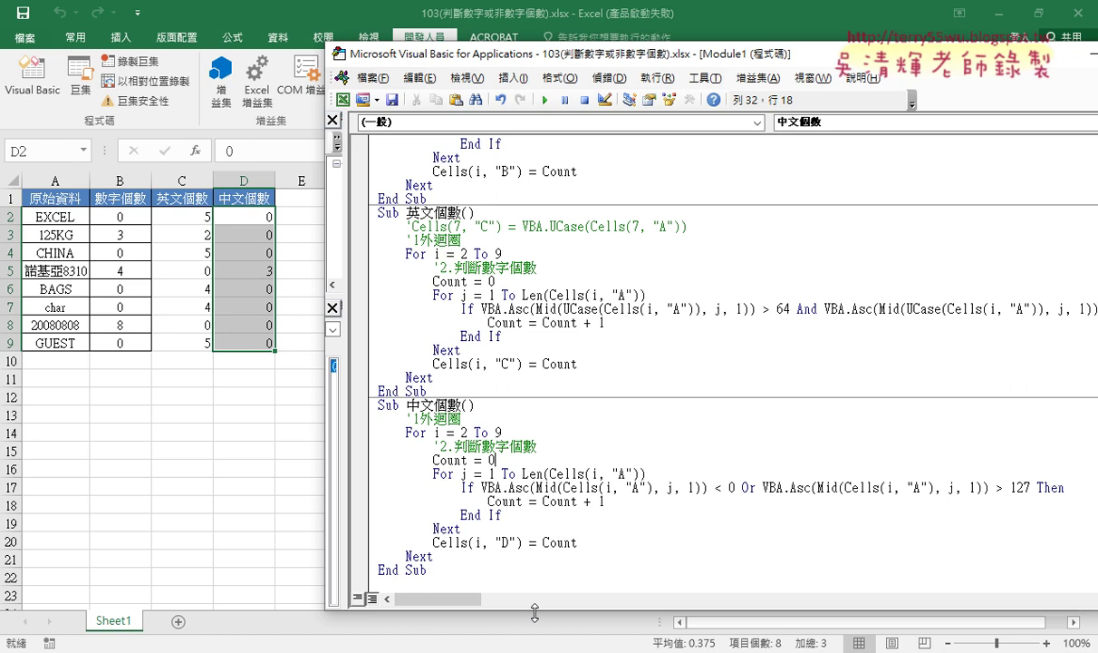
drag(536, 610, 537, 645)
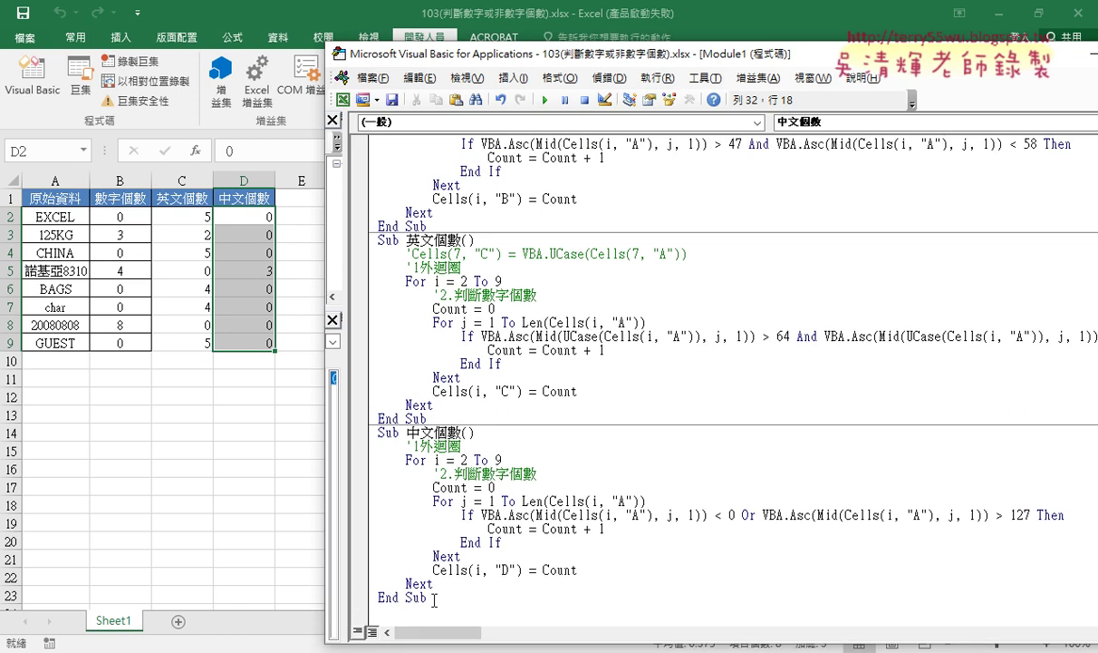
- Start a new Sub 清除 procedure at the end of the module
key(ctrl+End)
text(ㄋㄩ)
key(Escape)
text(su)
text(b )
text(ㄑㄧㄙ ㄔㄨˊ)
key(Return)
key(Return)
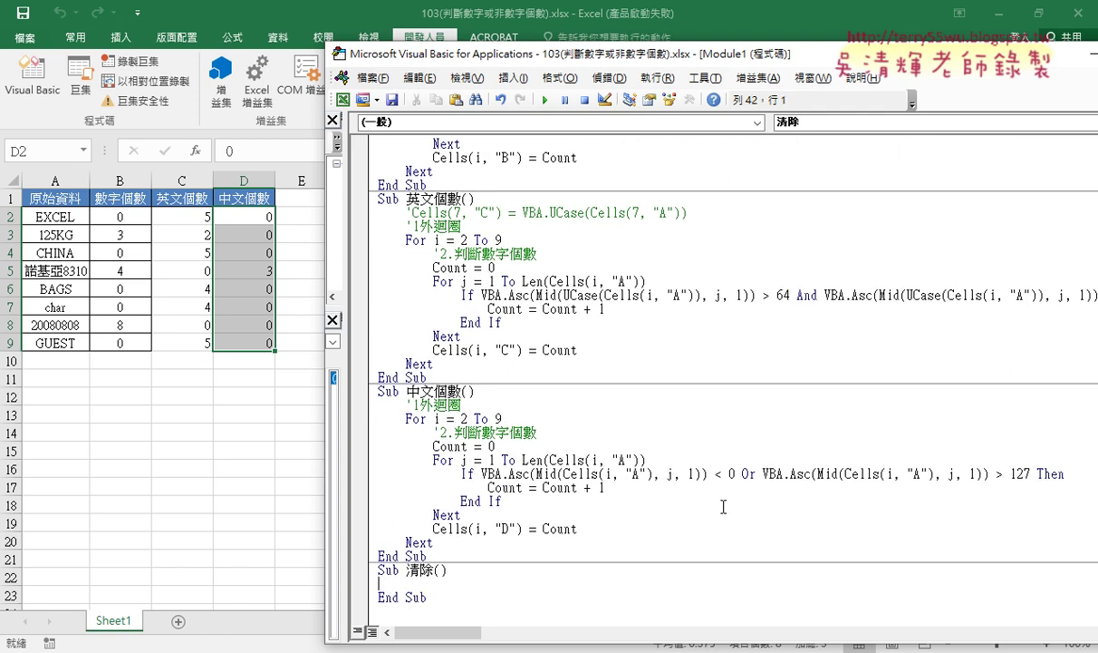
- Give 清除 the body Range("B2:D9").ClearContents
key(Tab)
text(ㄘ)
key(BackSpace)
text(ra)
text(nge()
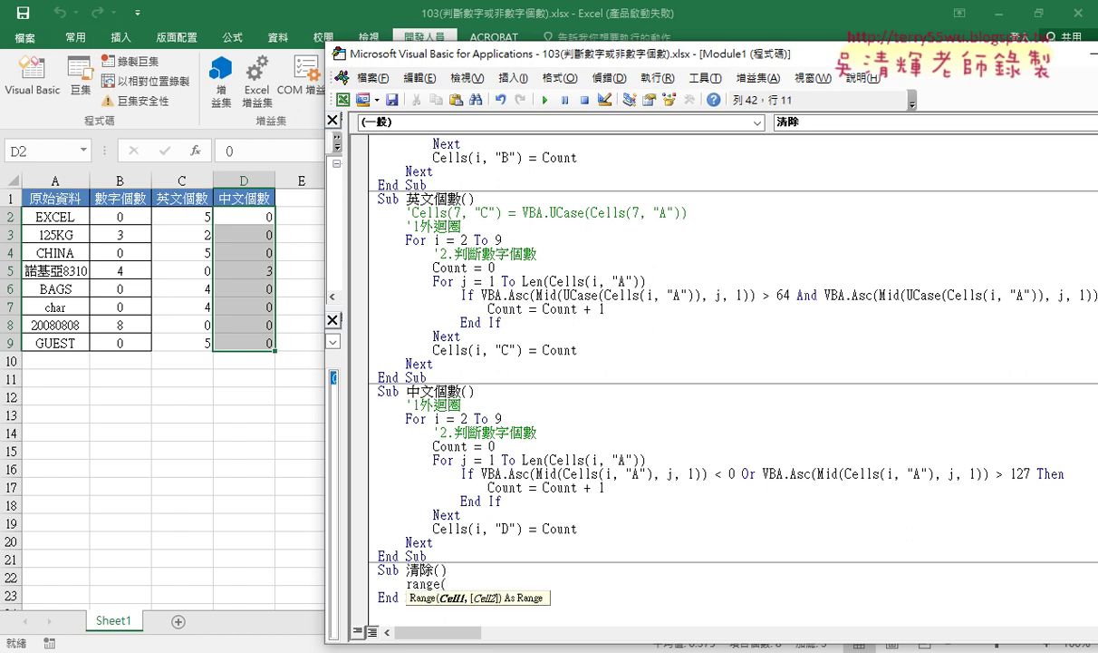
text(")
text(B)
text(2:)
text(D9")
text().c)
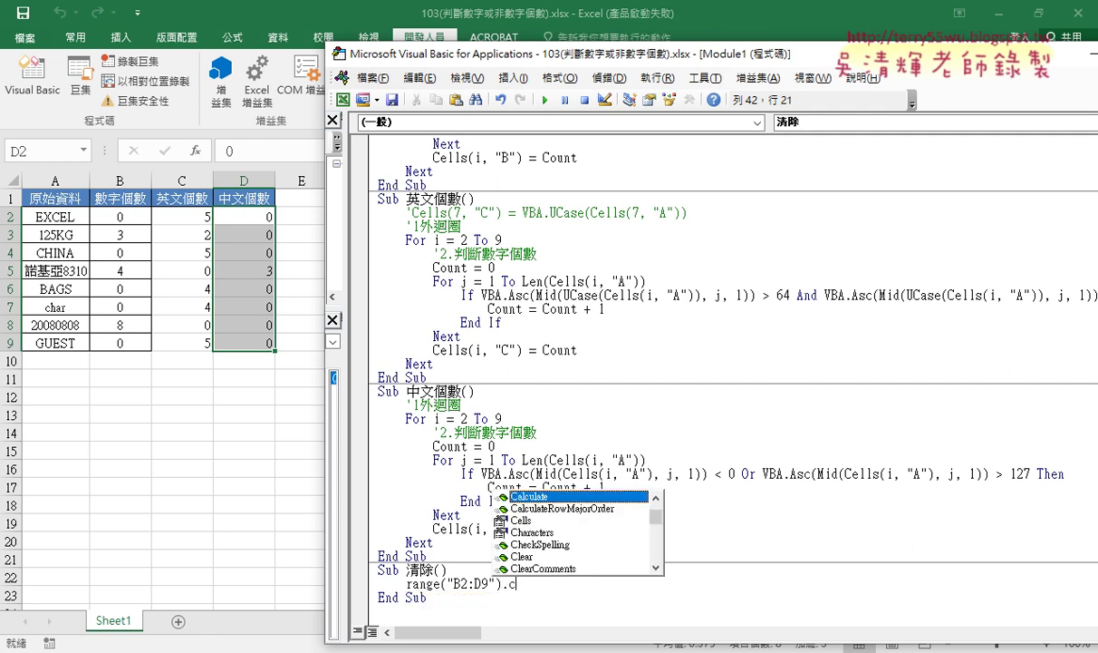
text(l)
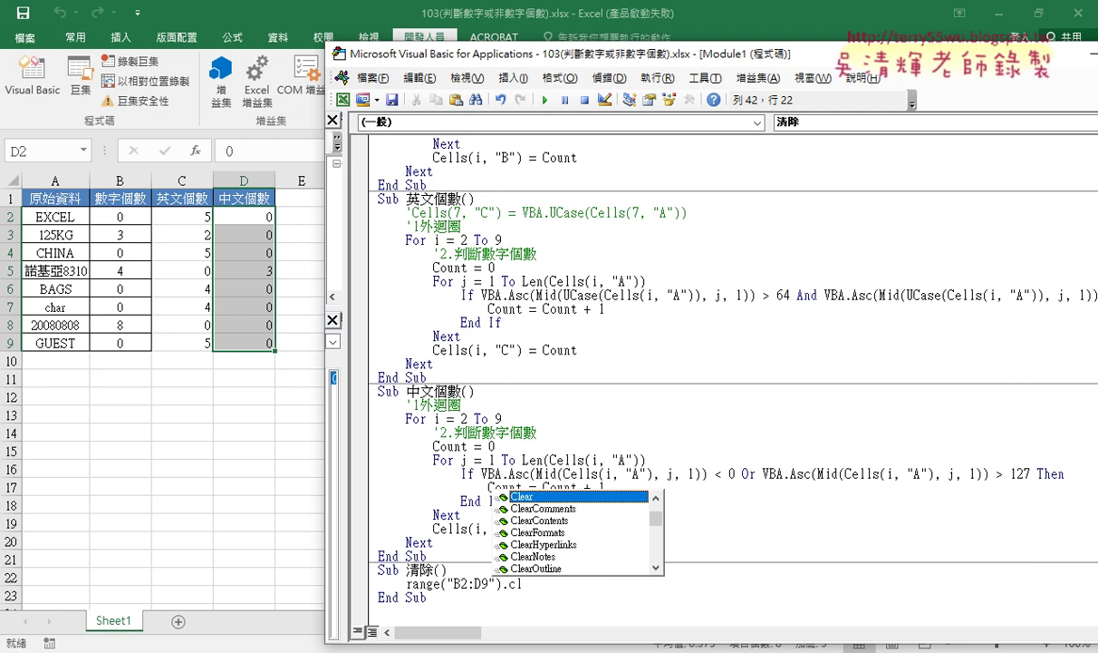
key(Down)
key(Down)
key(Down)
key(Down)
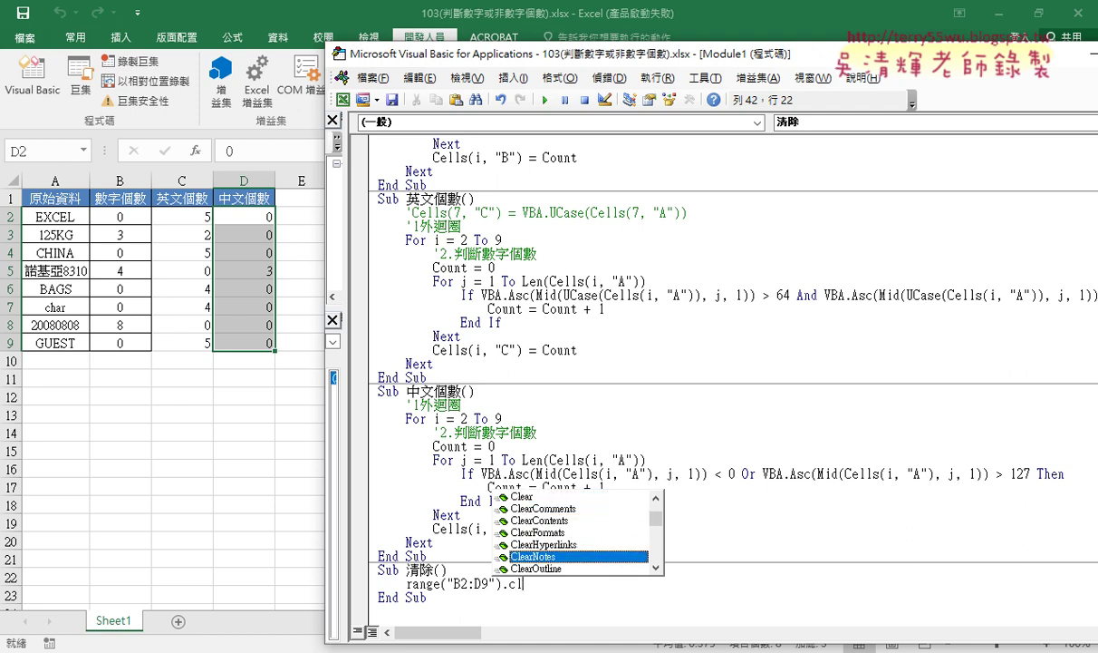
key(Up)
key(Up)
key(space)
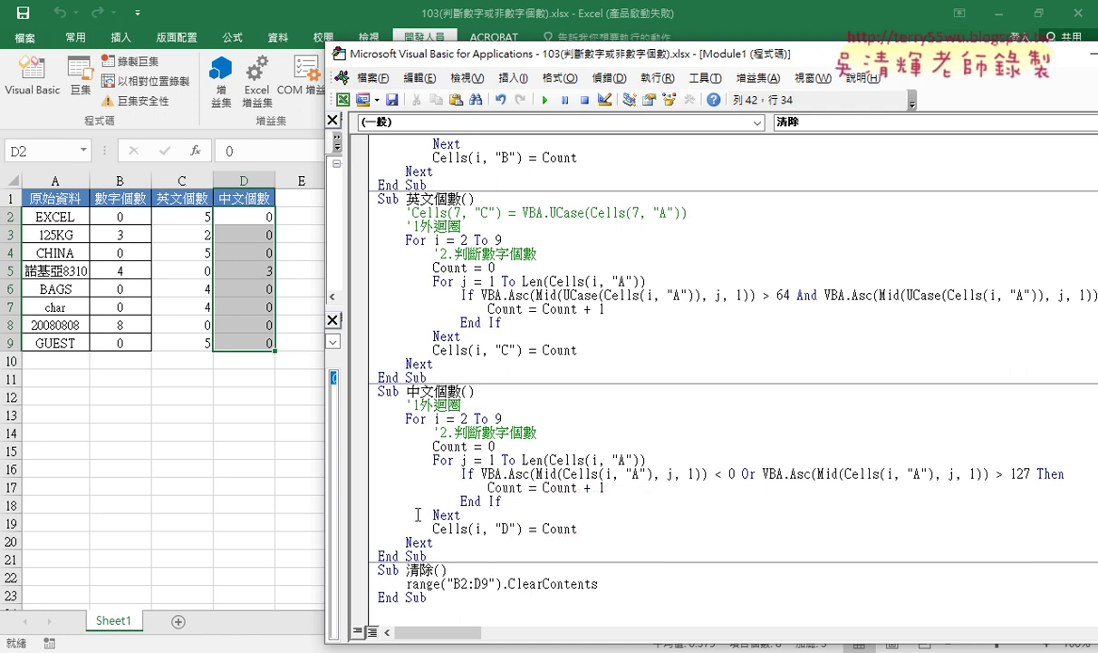
click(387, 551)
click(536, 584)
- Clear B2:D9, then rerun 數字個數, 英文個數 and 中文個數 to refill columns B–D
click(544, 100)
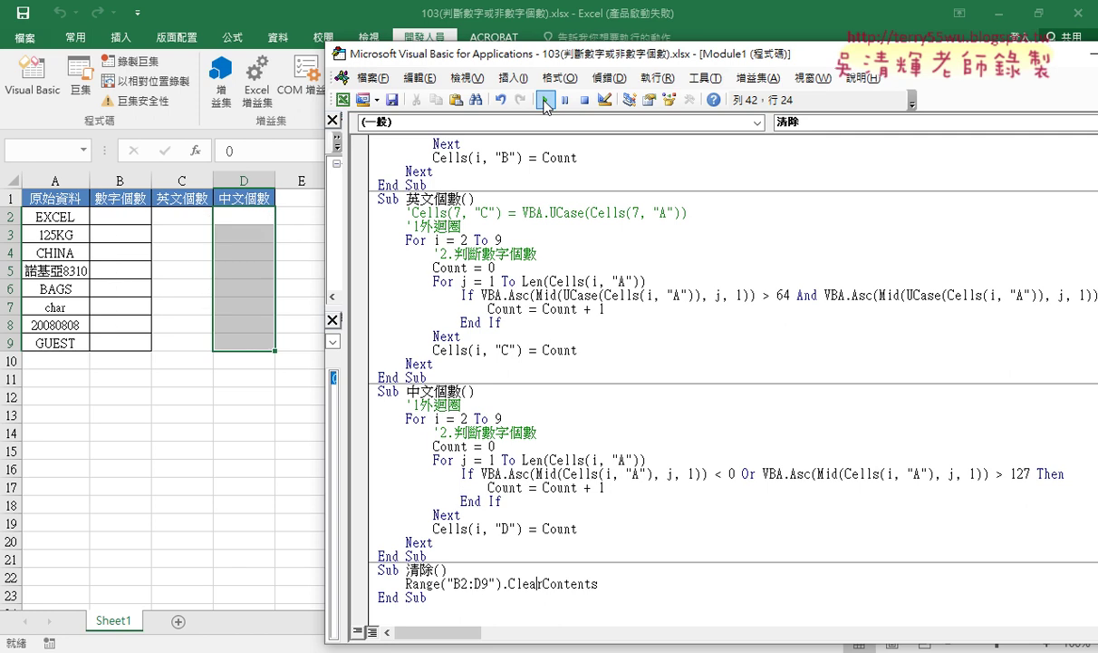
scroll(520, 237, up, 3)
click(502, 239)
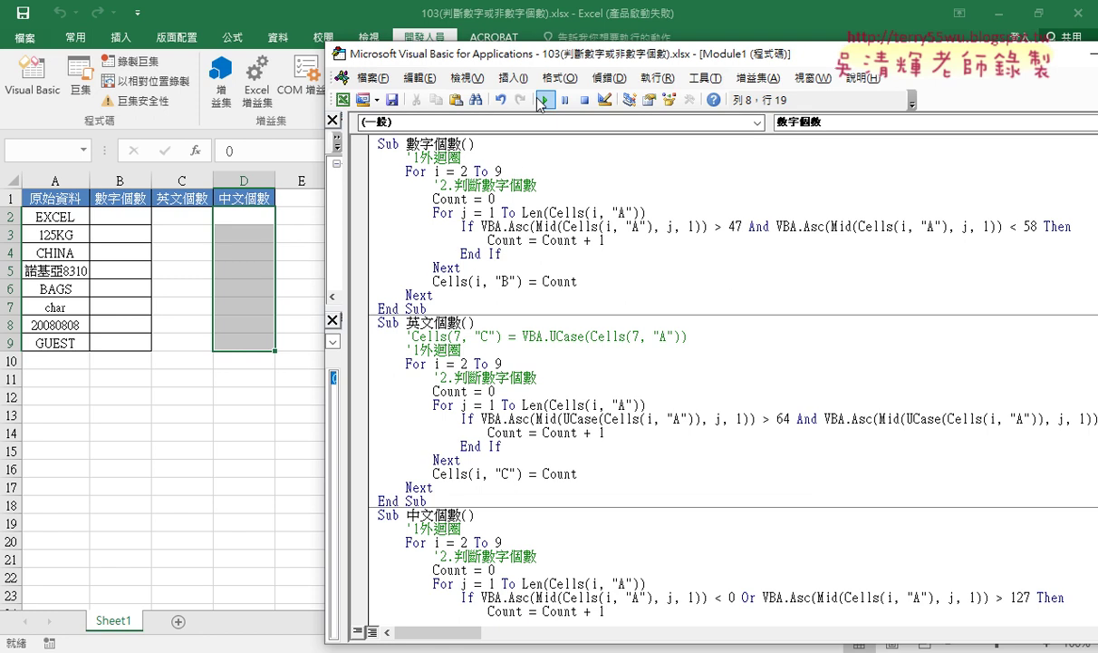
click(545, 100)
click(507, 404)
click(545, 100)
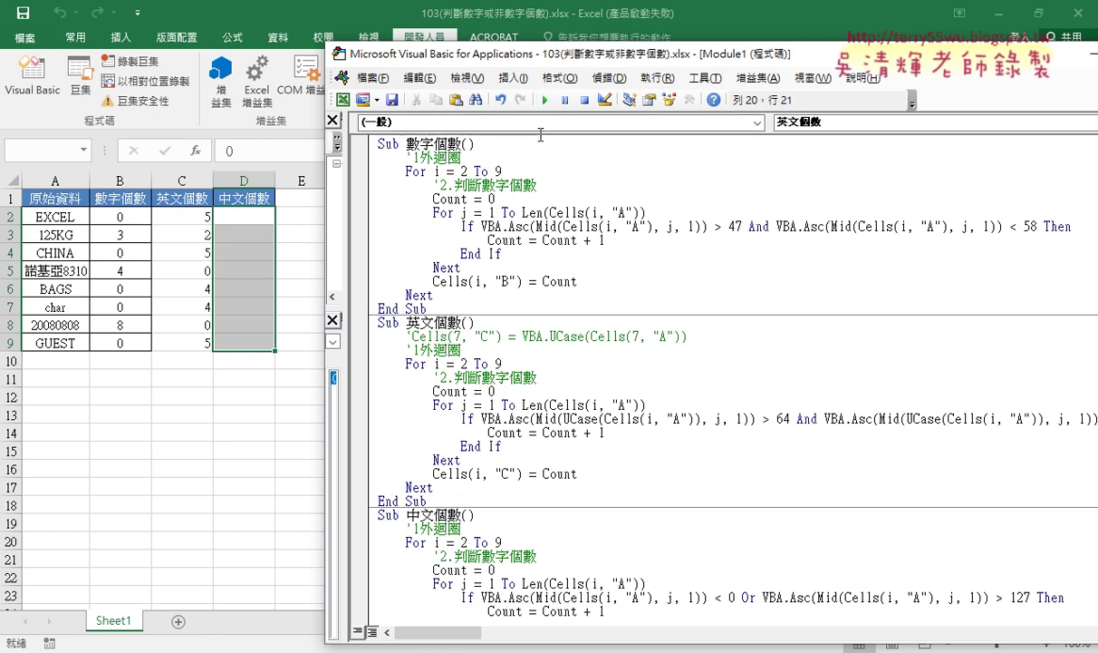
click(551, 542)
click(545, 100)
- Run 清除 again to empty B2:D9 and shift the editor aside to show the sheet
scroll(554, 251, down, 3)
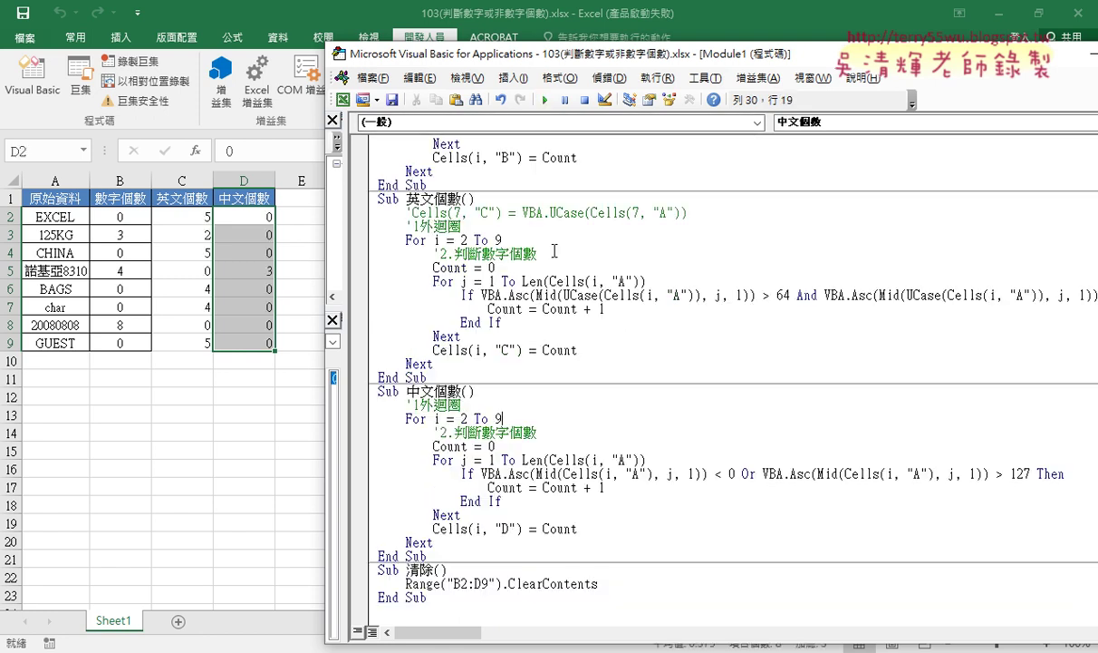
click(502, 584)
click(545, 99)
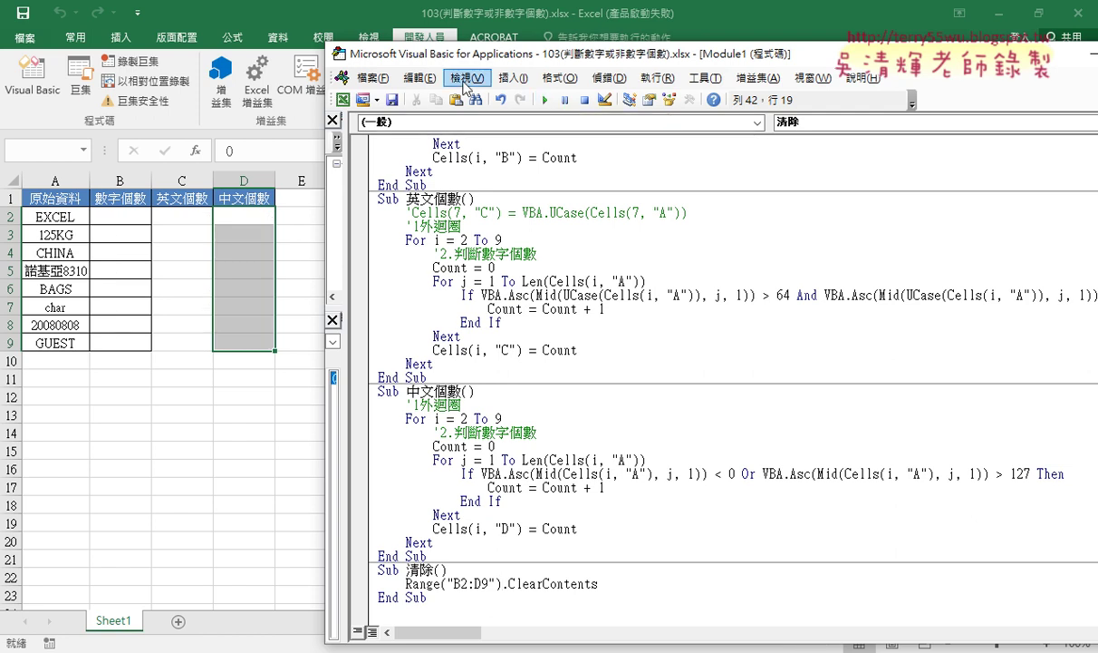
drag(465, 54, 619, 57)
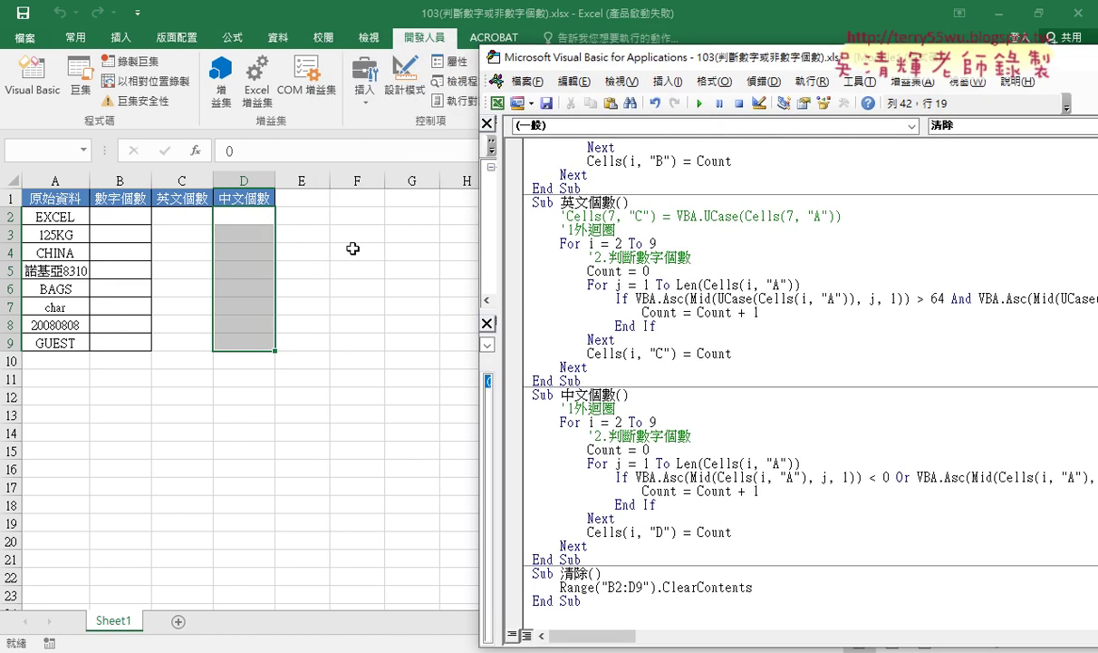
- Add a form button beside the table assigned to 數字個數 and captioned 數字個數
click(363, 91)
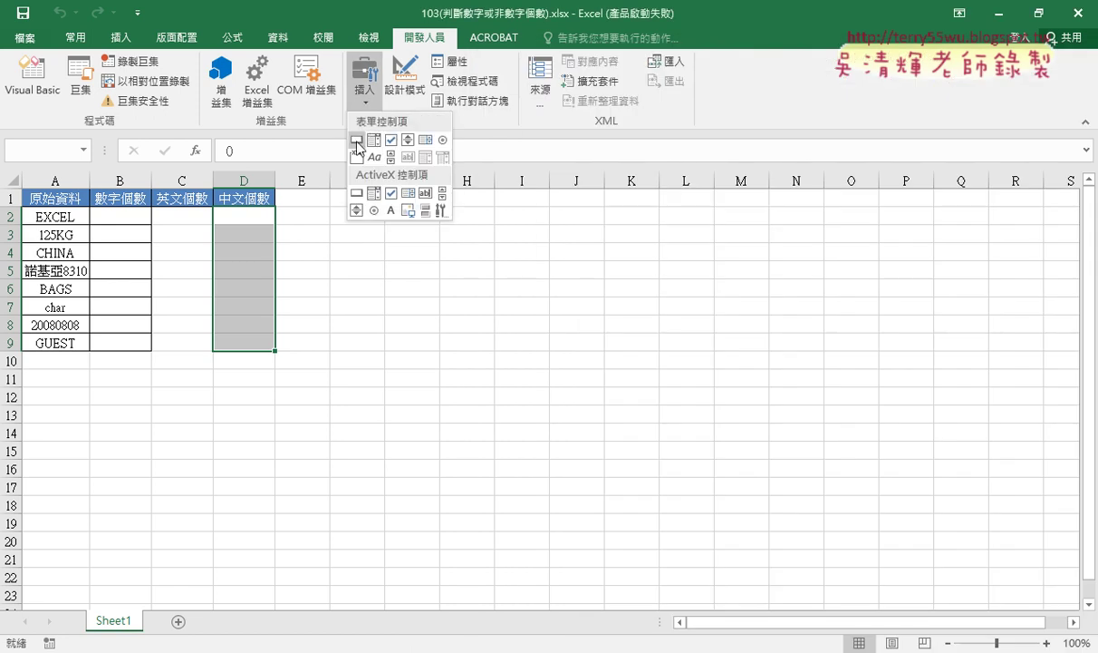
click(358, 148)
drag(343, 198, 500, 232)
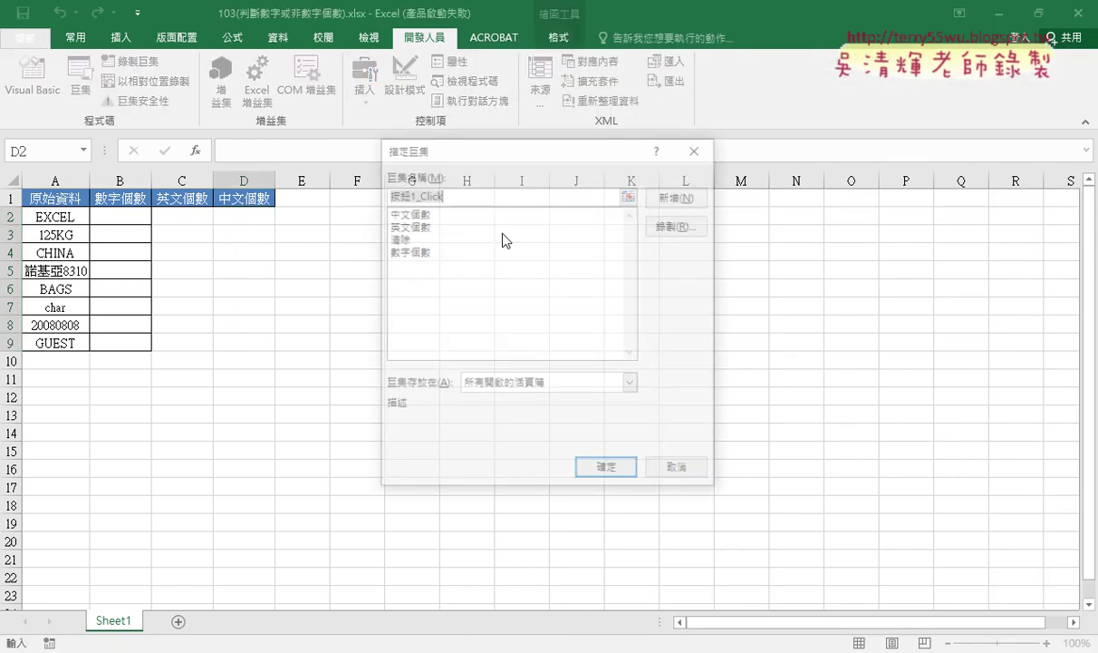
click(403, 250)
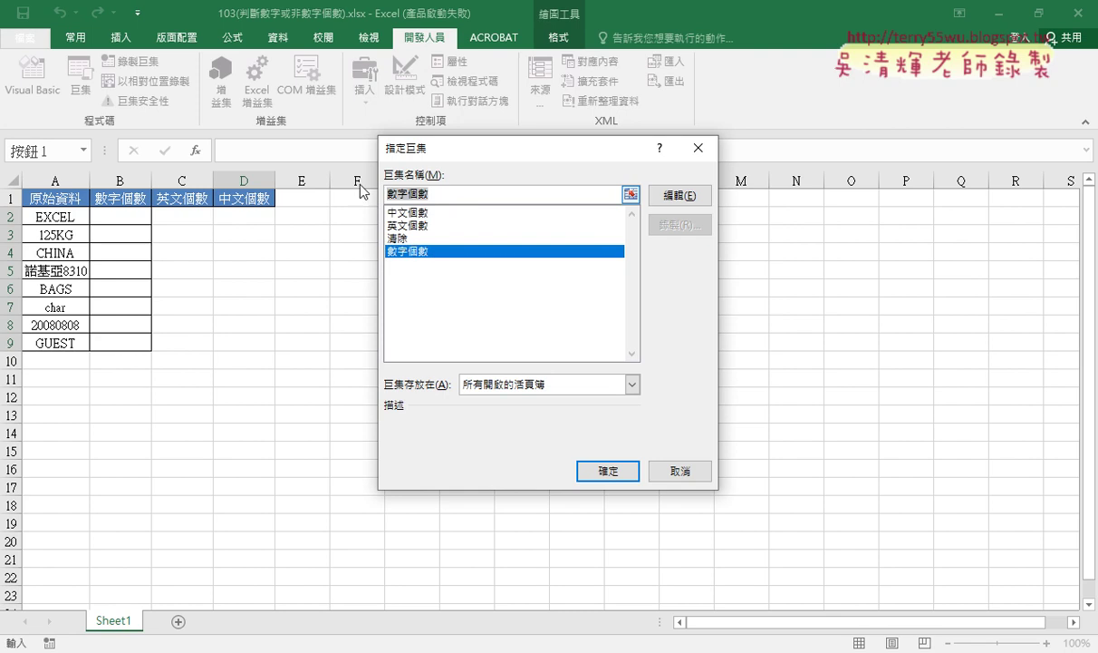
click(607, 471)
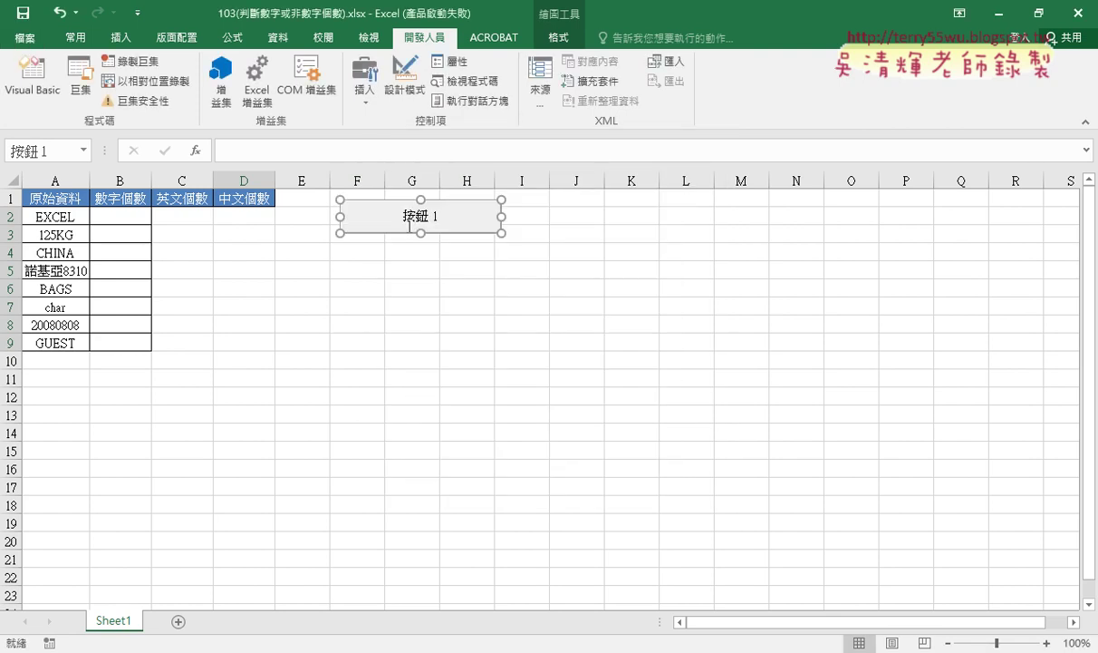
drag(444, 215, 399, 216)
key(Delete)
text(數字個數)
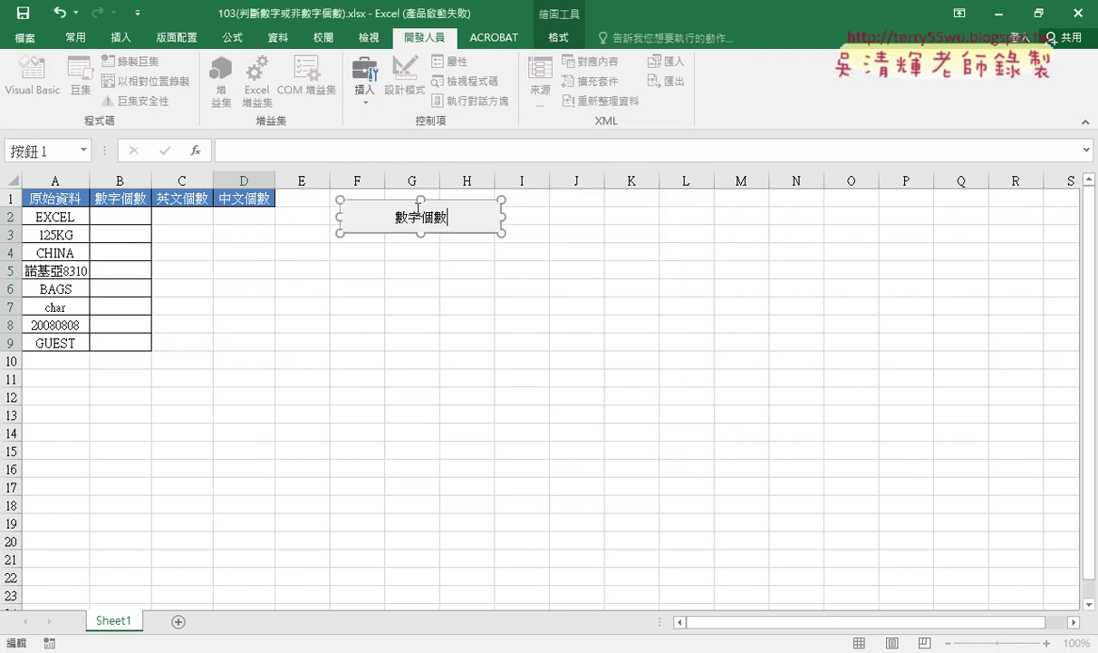
click(524, 288)
- Duplicate the 數字個數 button twice, stacking the copies below the original
right_click(426, 222)
key(Escape)
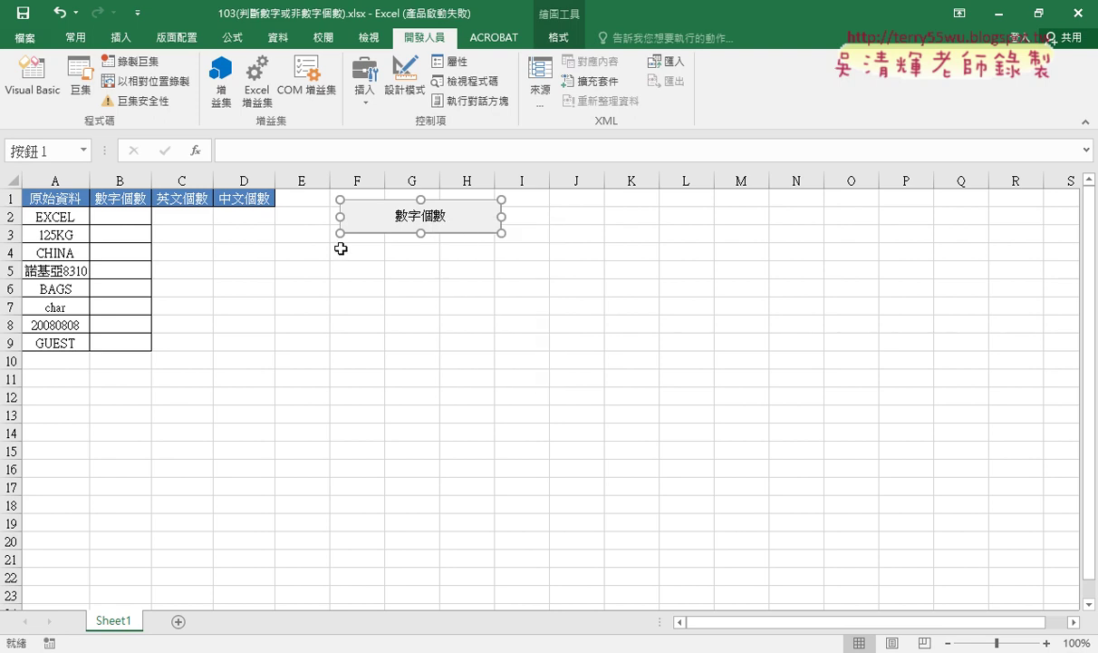
drag(341, 249, 341, 303)
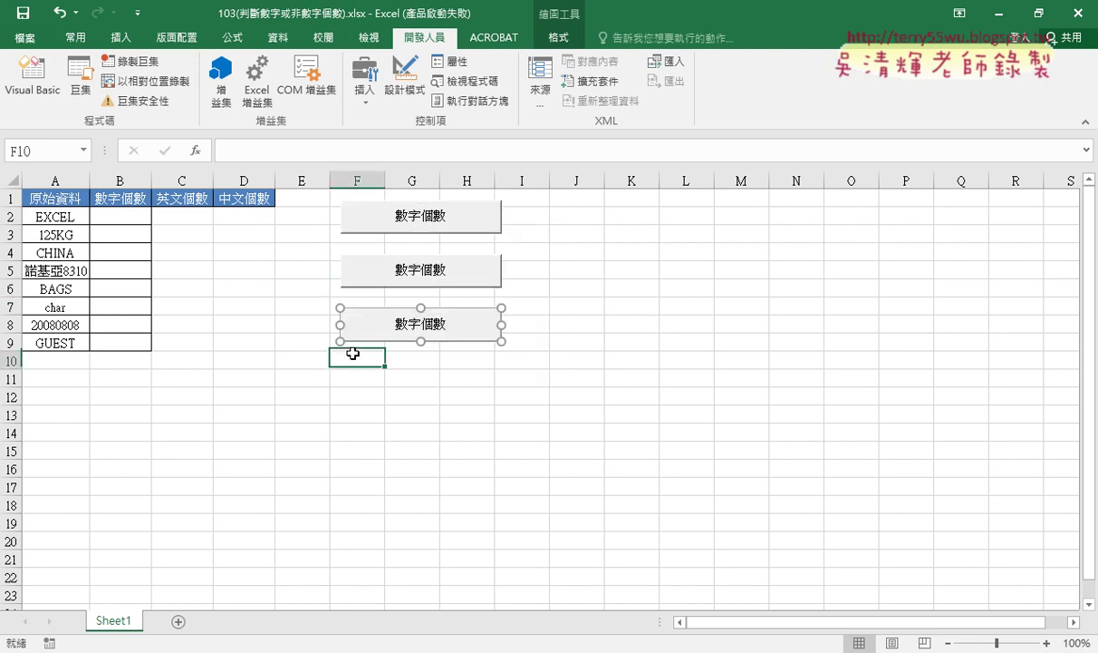
drag(353, 343, 353, 397)
- Assign the 英文個數 macro to the second button and caption it 英文個數
right_click(449, 261)
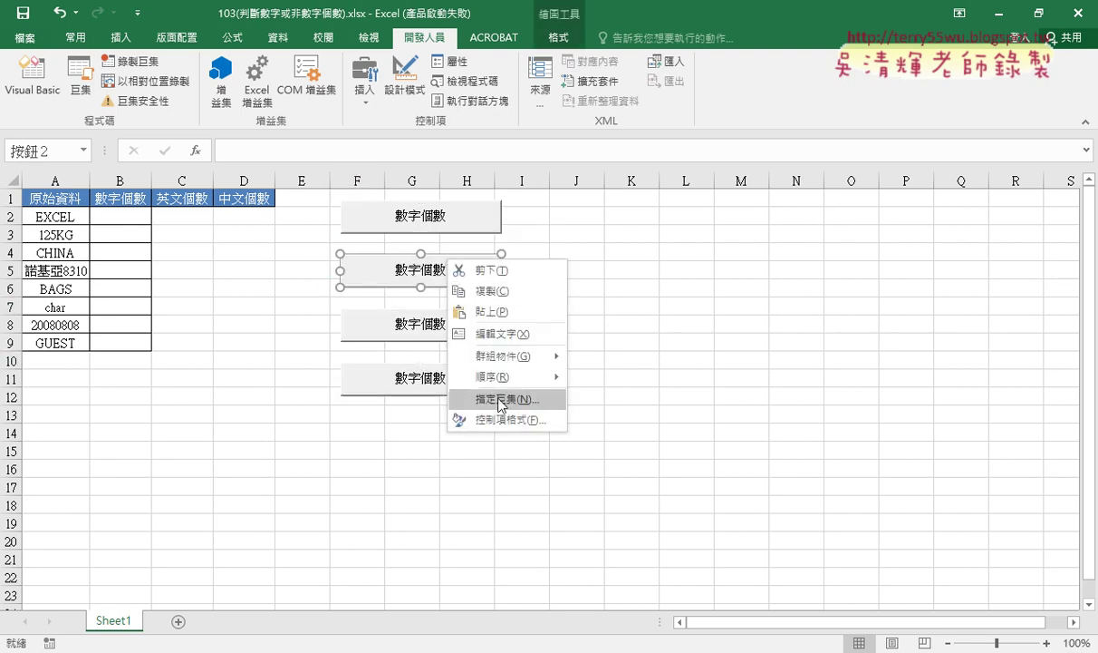
click(530, 400)
click(362, 298)
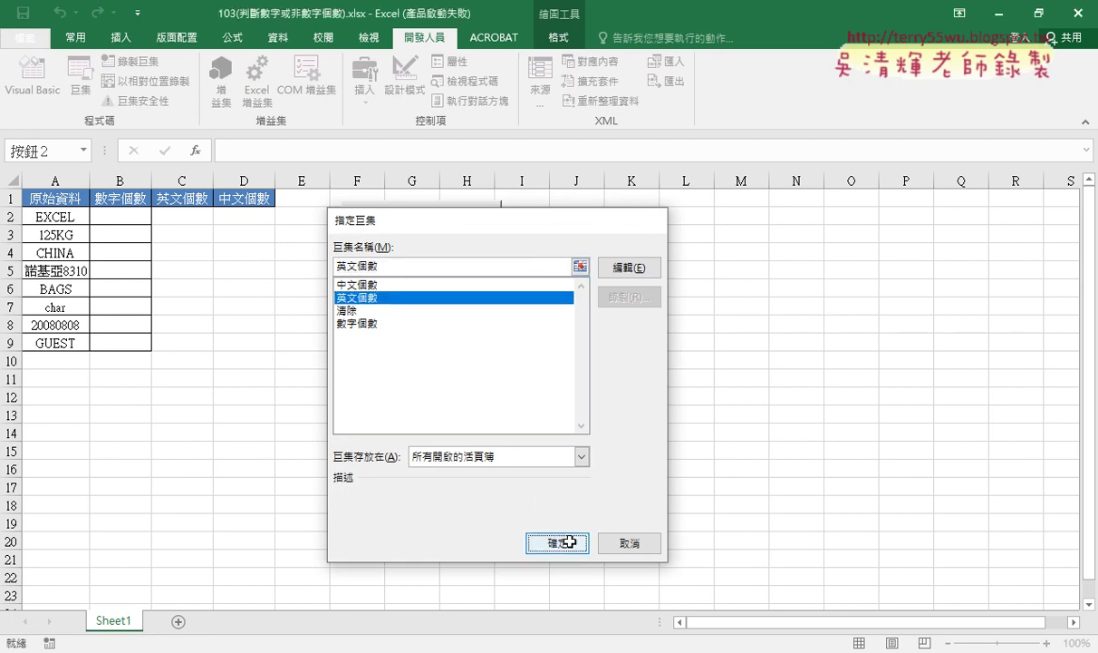
click(557, 542)
click(396, 271)
key(Delete)
key(Delete)
key(Delete)
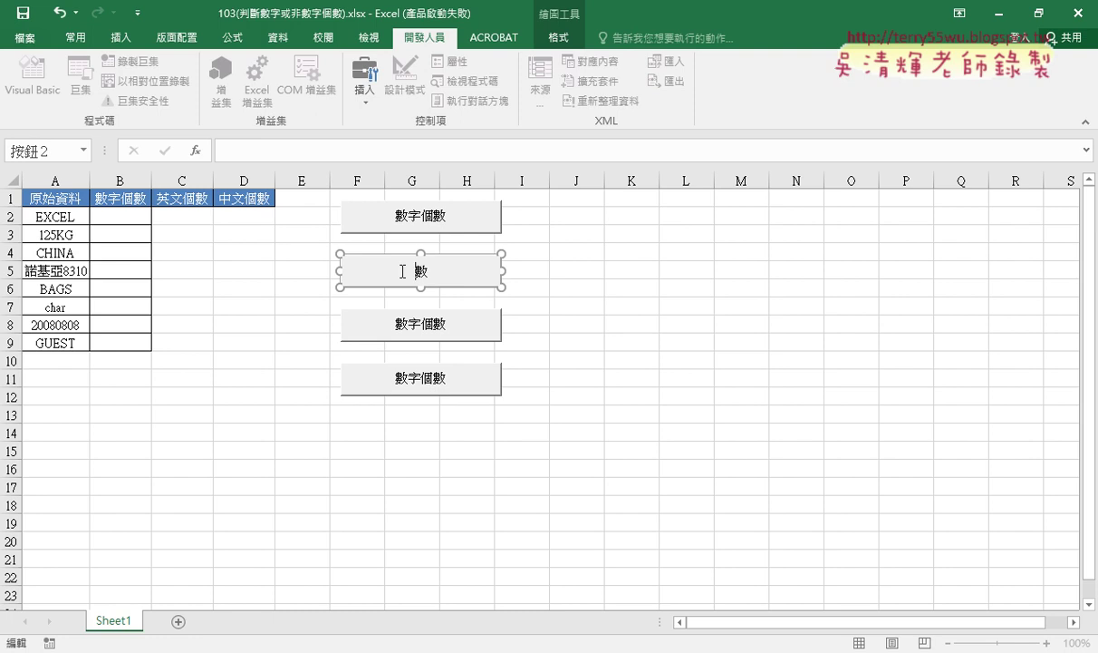
text(英文個)
- Assign the 中文個數 macro to the third button and caption it 中文個數
right_click(410, 322)
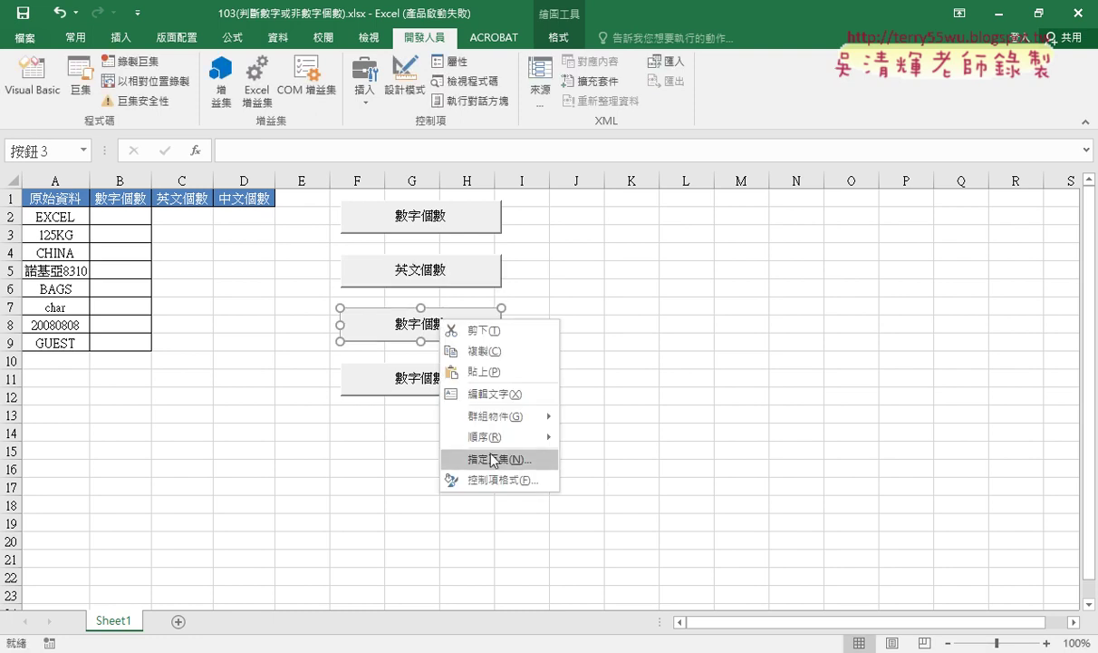
click(469, 436)
click(352, 344)
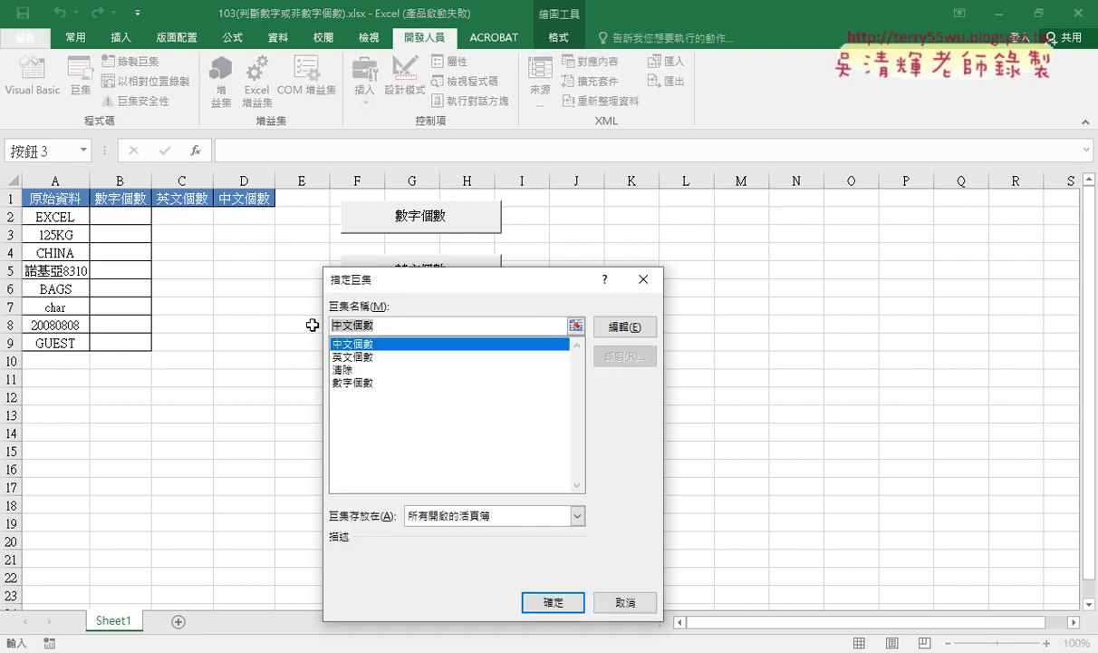
click(553, 602)
click(400, 319)
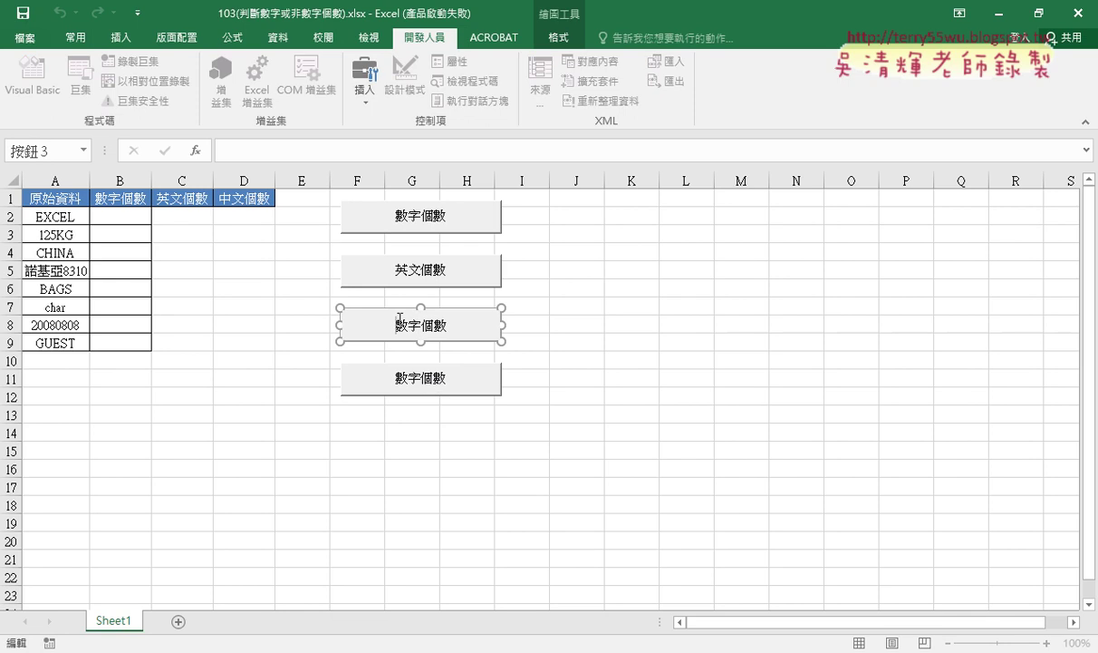
key(Delete)
key(Delete)
key(Delete)
text(中文個數)
- Assign the 清除 macro to the fourth button and caption it 清除
right_click(430, 380)
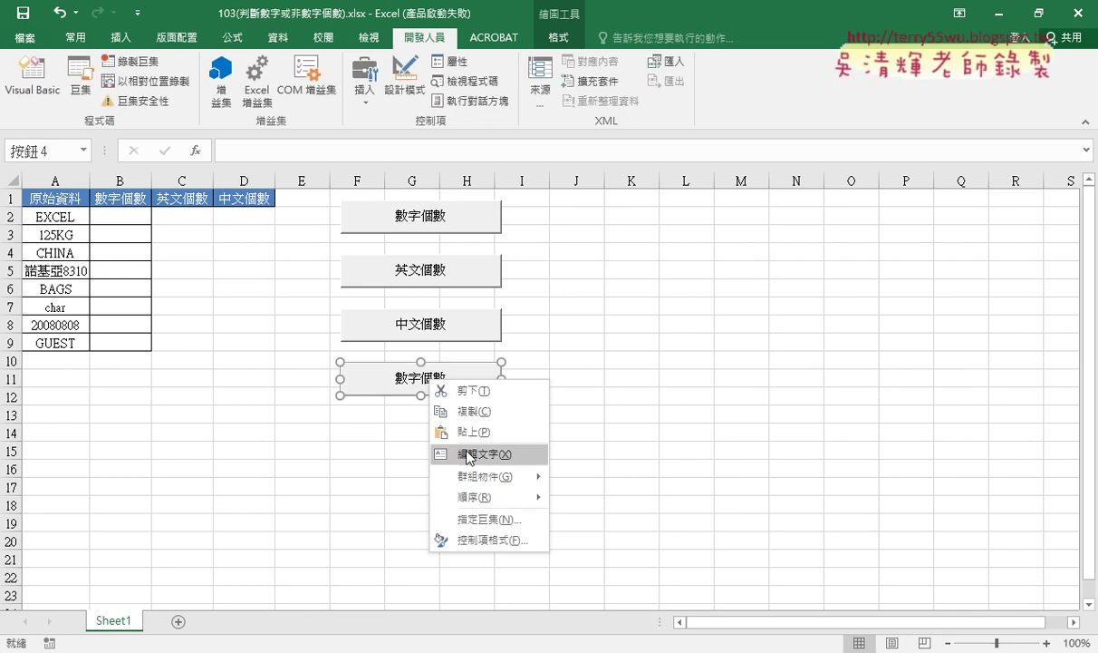
click(489, 520)
click(451, 393)
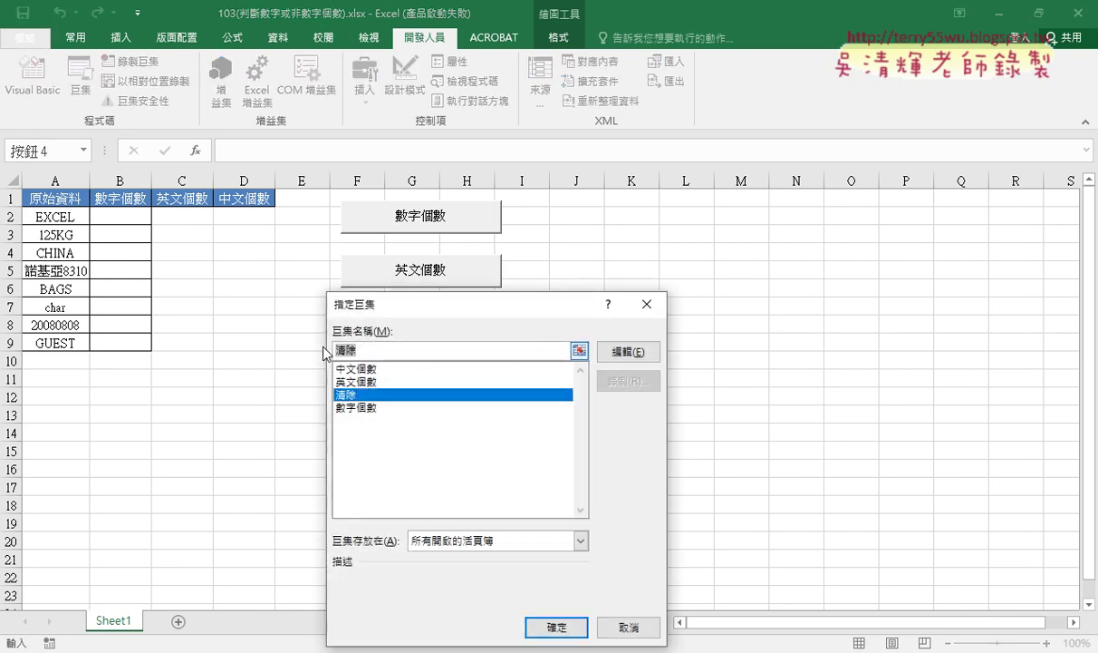
click(556, 626)
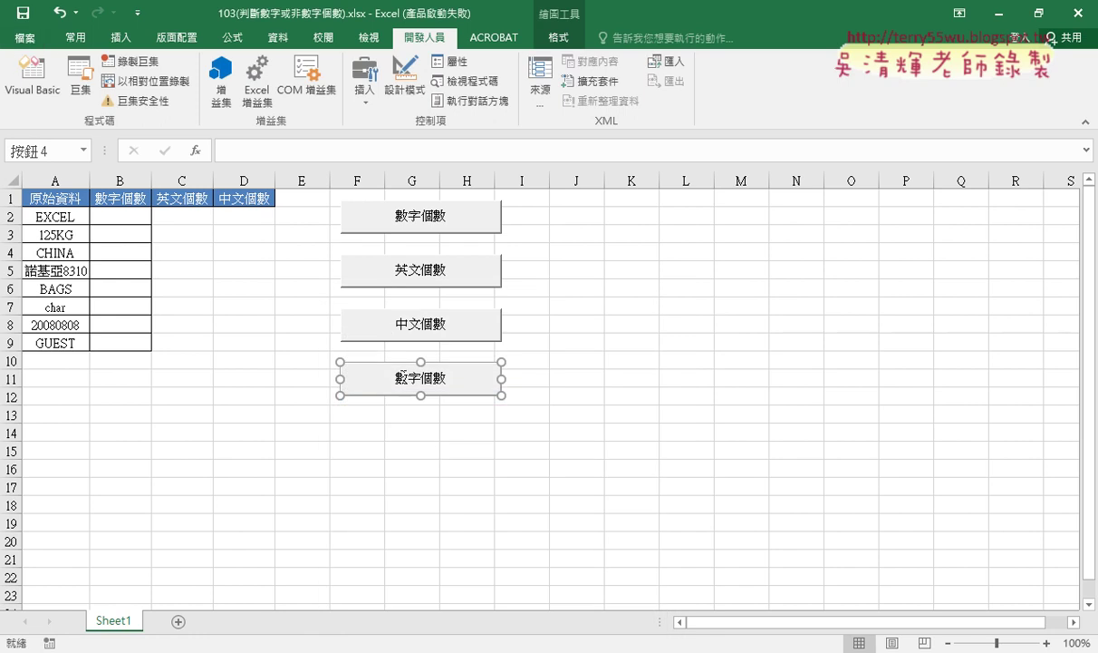
click(403, 373)
key(Delete)
key(Delete)
key(Delete)
key(Delete)
text(清除)
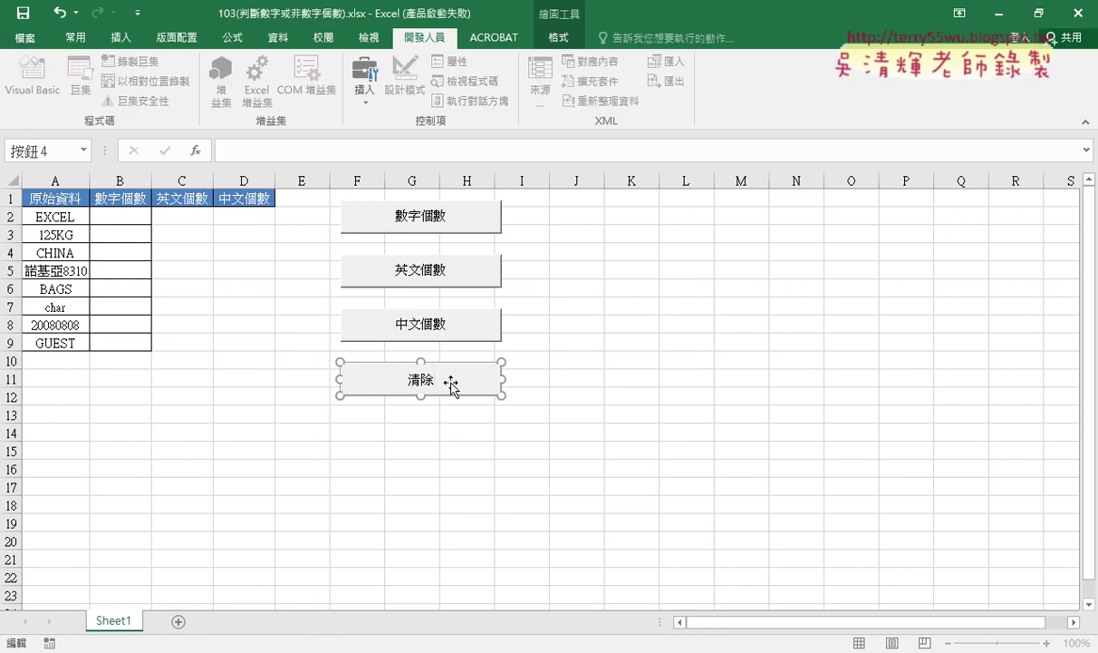
click(567, 396)
- Test the buttons: fill columns B, C and D with counts, then clear them
click(435, 217)
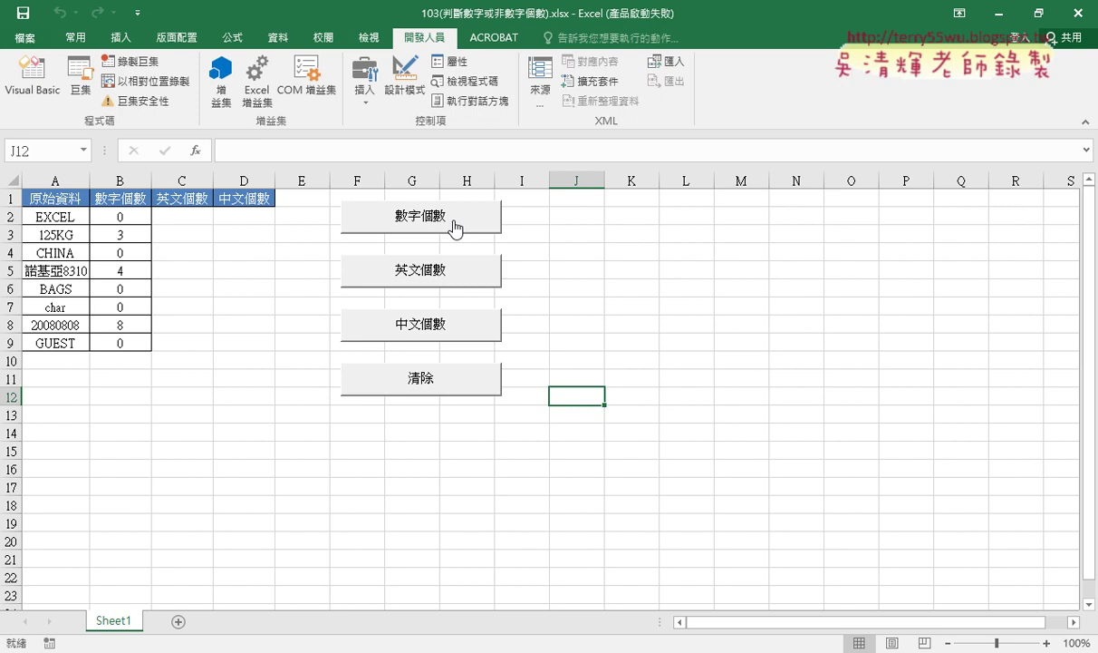
click(438, 274)
click(403, 323)
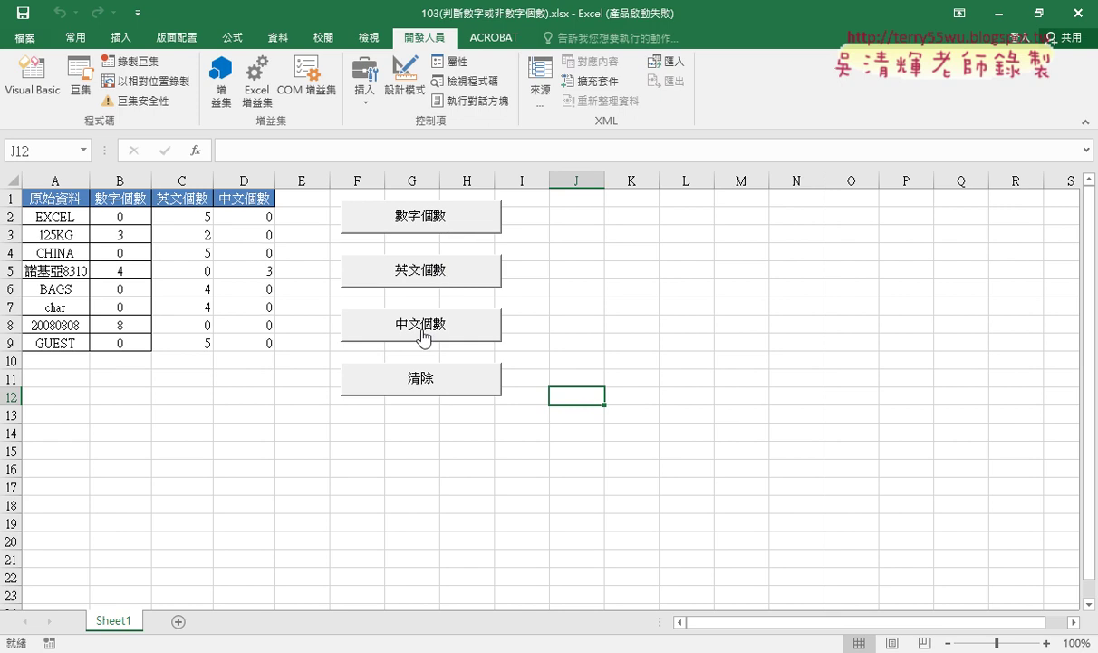
click(420, 384)
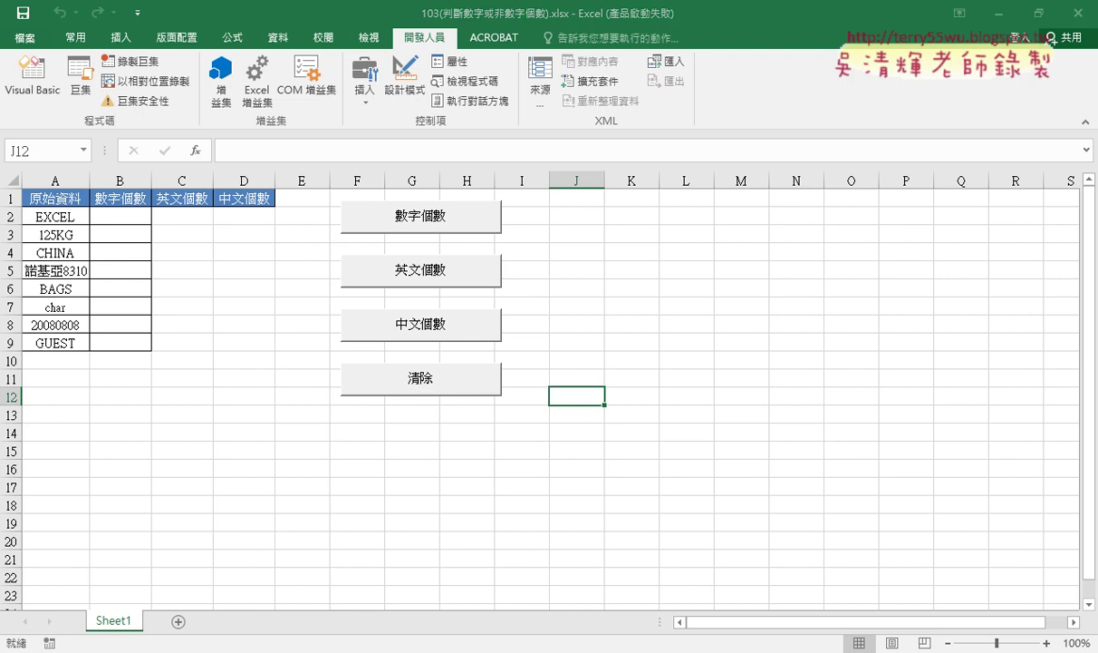
- Bring the VBA code editor over the worksheet and widen it to show full lines
click(354, 580)
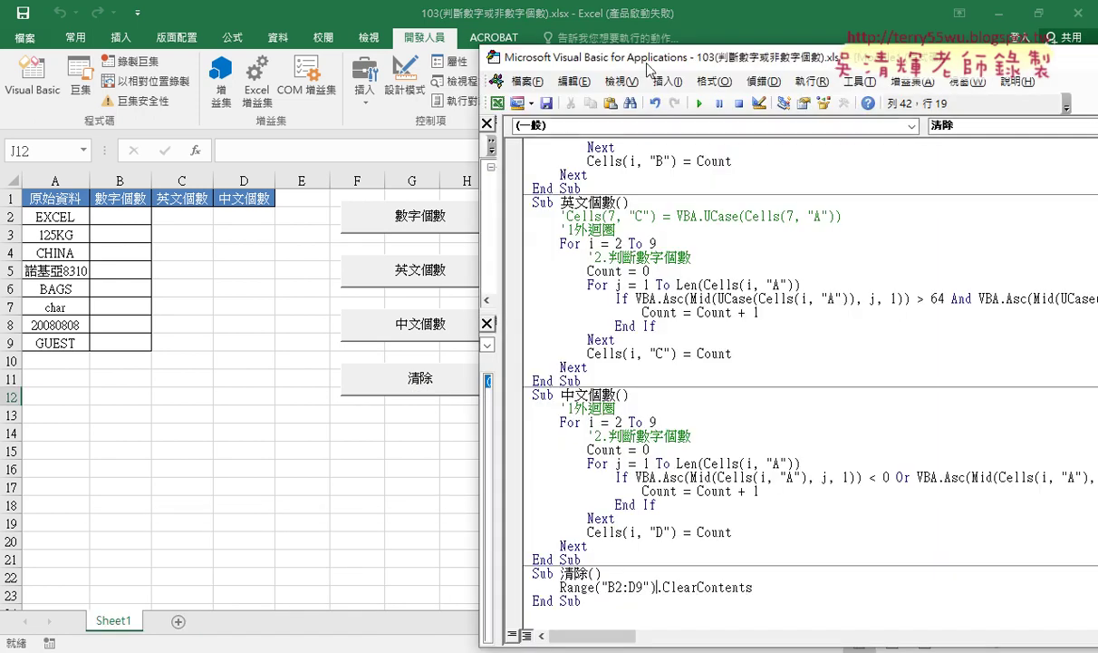
drag(650, 63, 268, 25)
drag(963, 299, 1038, 321)
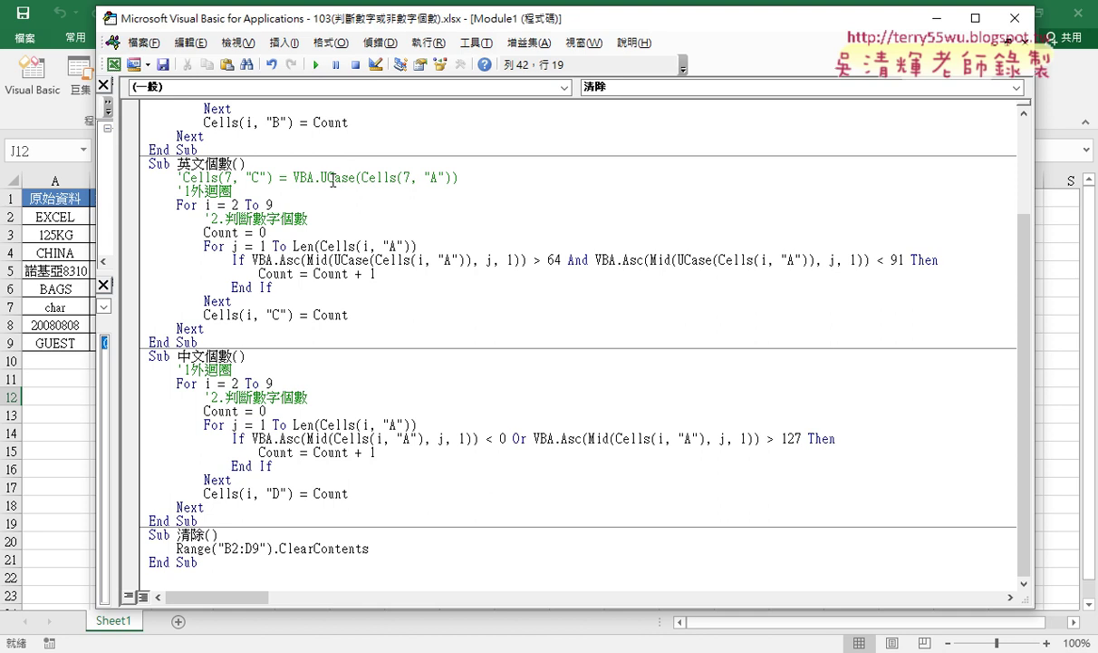
- Highlight UCase, the < 0 and > 127 conditions, and the Range("B2:D9").ClearContents line
drag(321, 179, 350, 178)
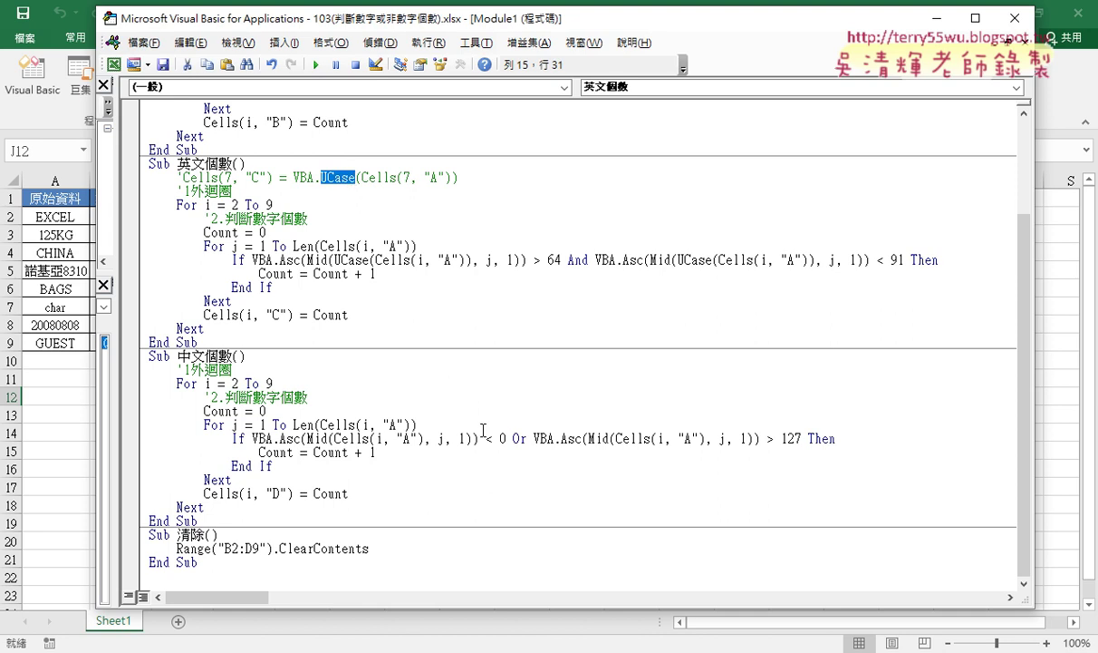
drag(486, 438, 507, 438)
drag(767, 439, 791, 439)
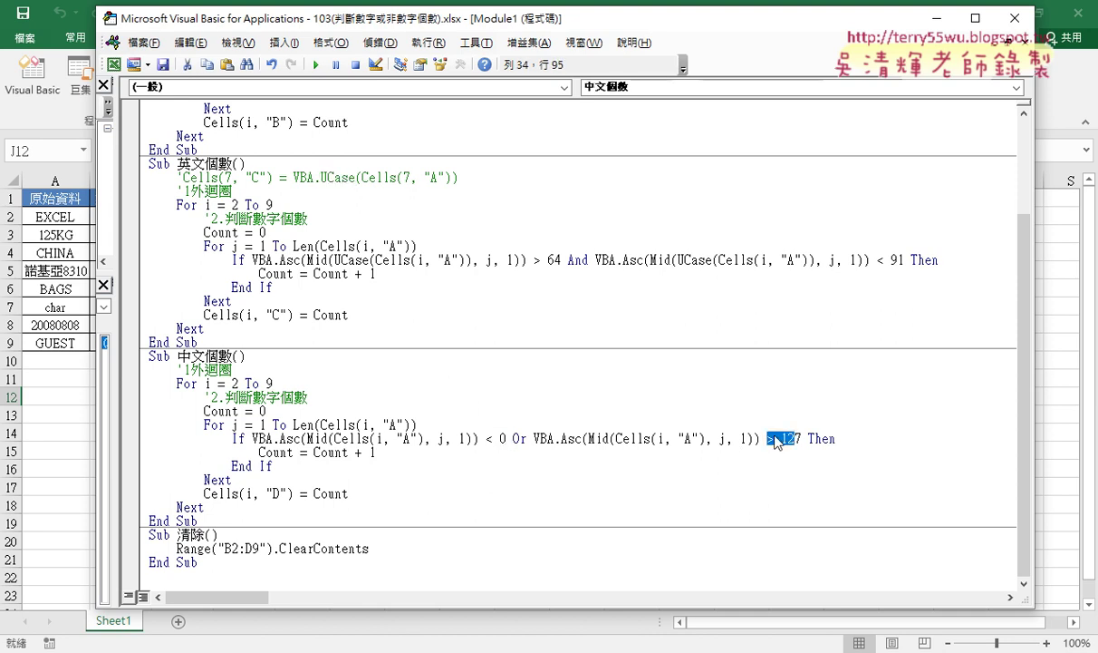
drag(369, 549, 177, 549)
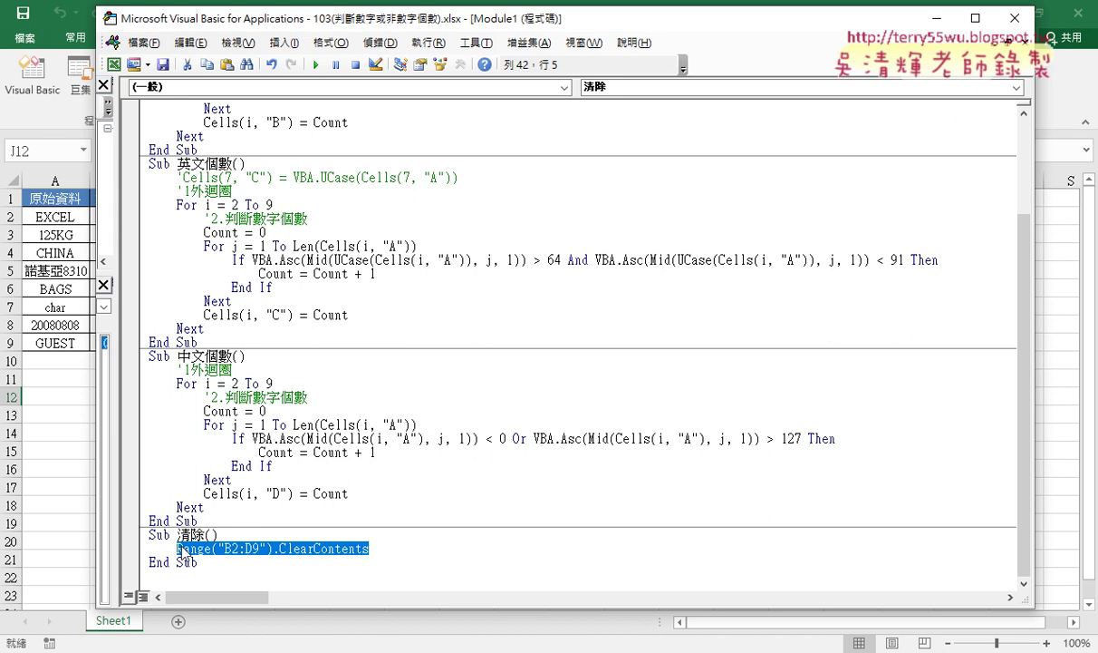